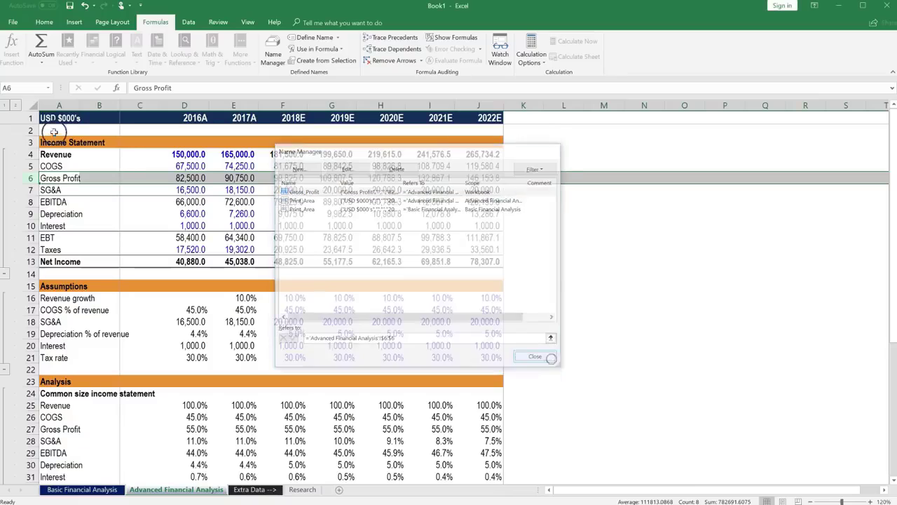
Define the workbook-scoped name SG_A for the entire SG&A row 7 of the income statement
left_click(31, 190)
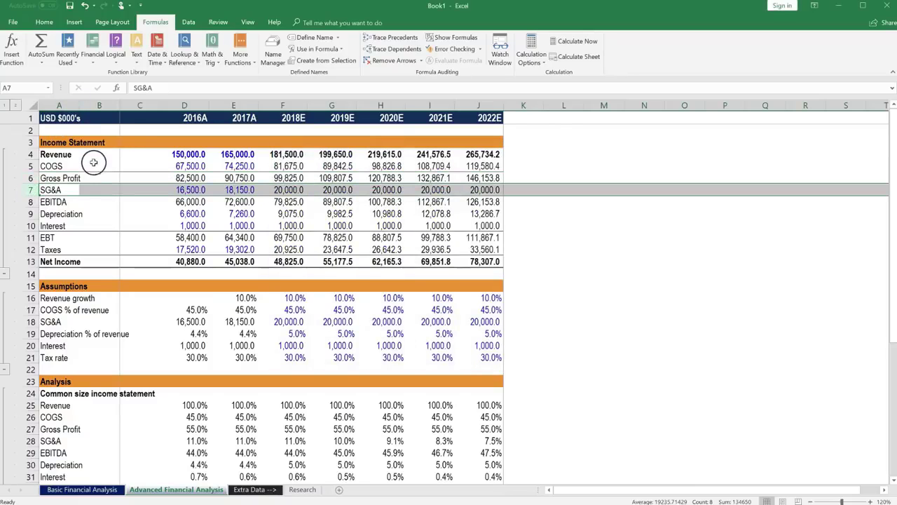
key("alt")
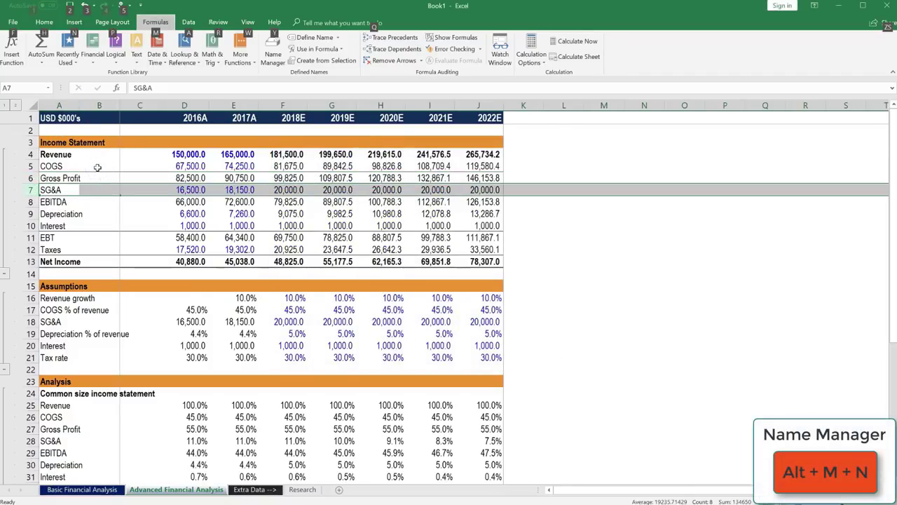
key("m")
key("n")
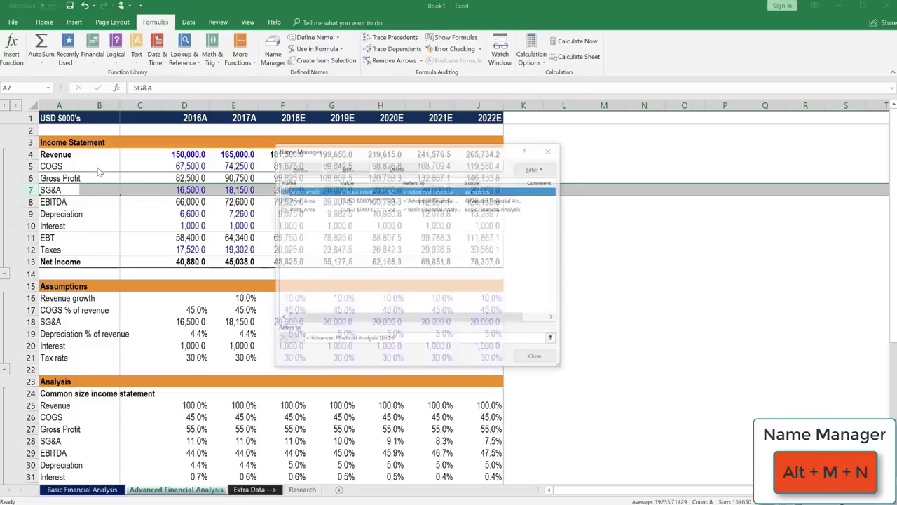
key("Escape")
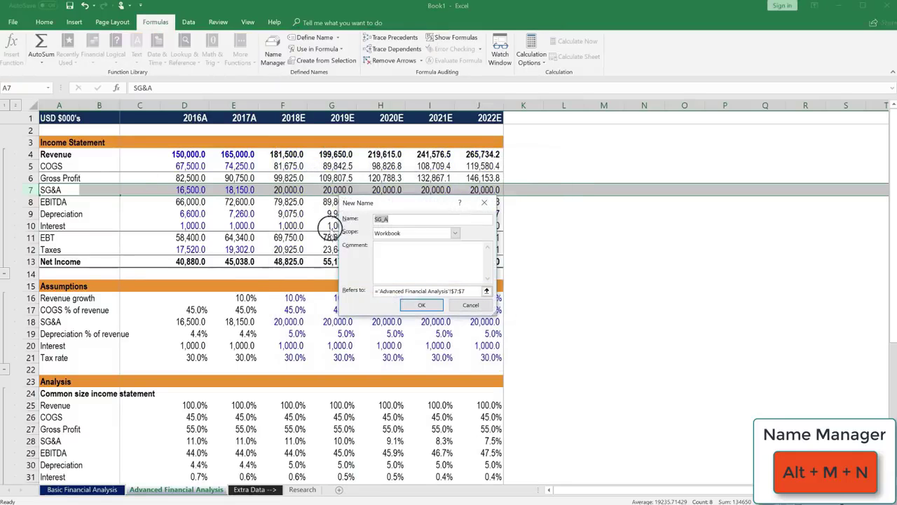
left_click(390, 219)
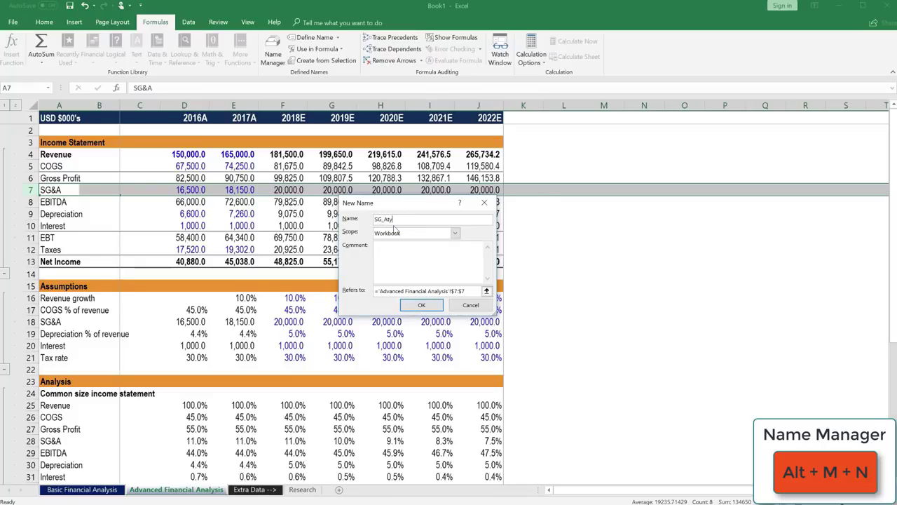
left_click(421, 304)
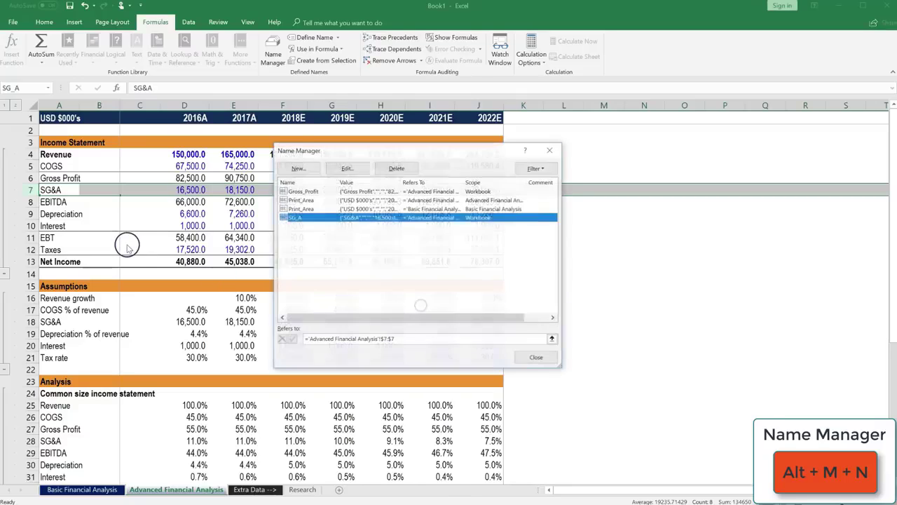
left_click(555, 359)
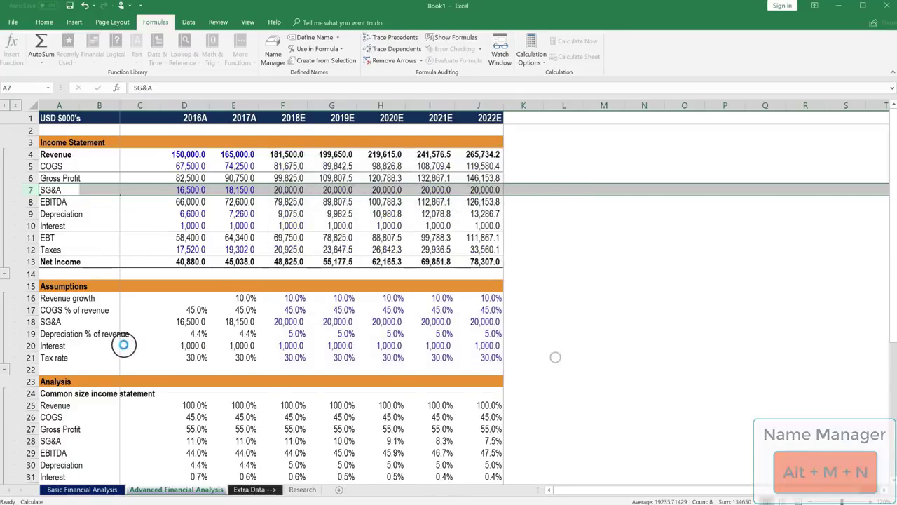
Calculate the 2016A EBITDA in D48 with the named-range formula =Gross_Profit-SG_A
scroll(146, 345, "down", 7)
left_click(197, 428)
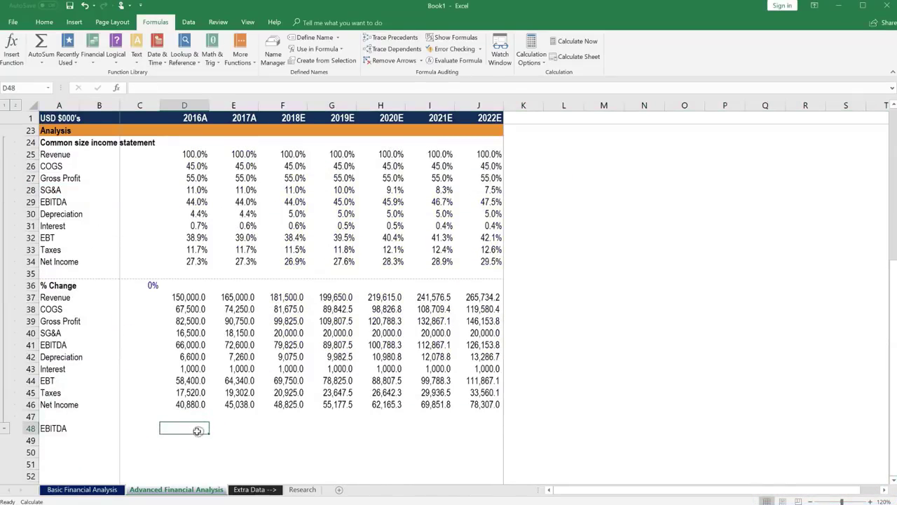
type("=")
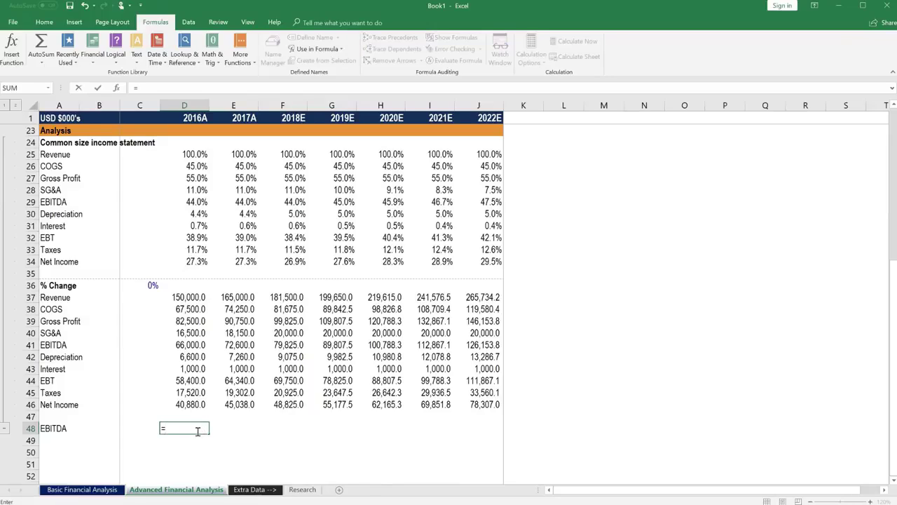
type("gro")
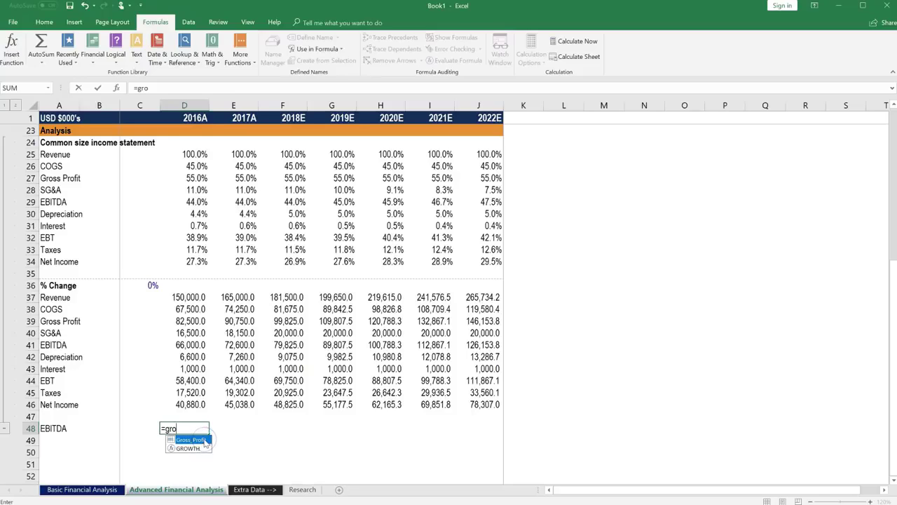
double_click(191, 440)
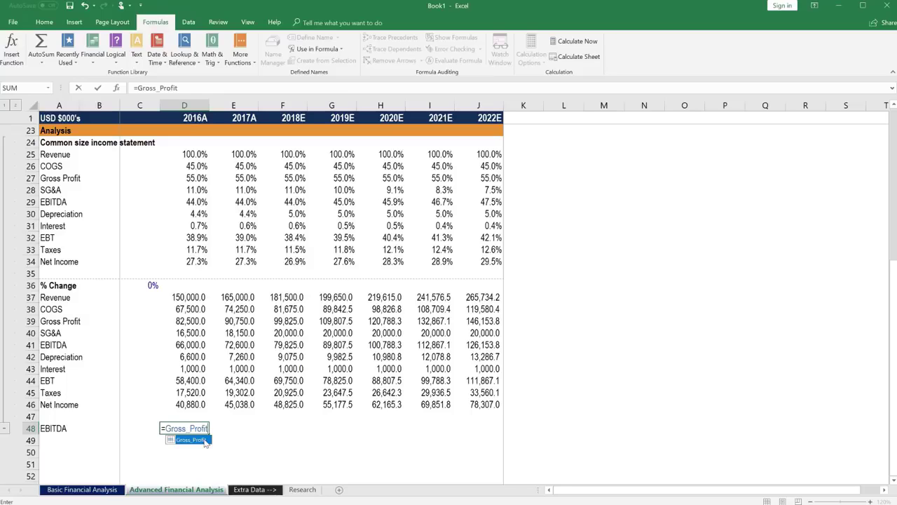
type("-sg")
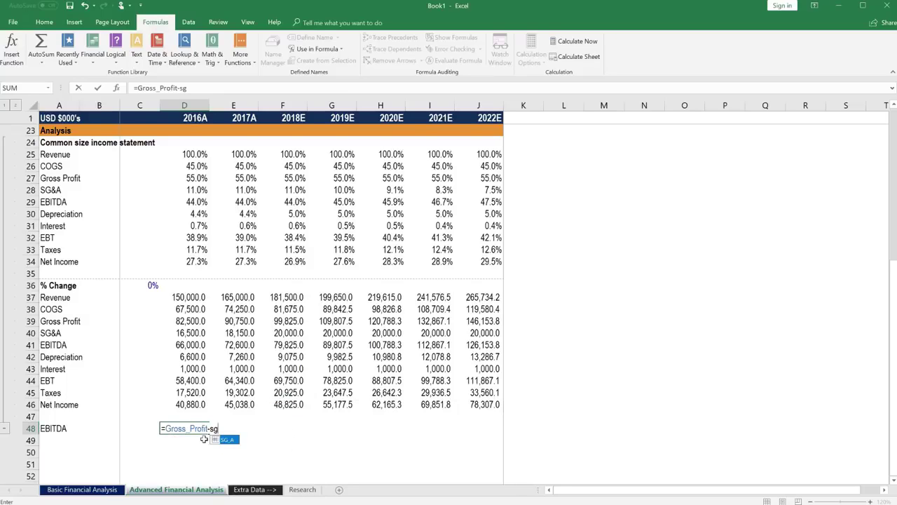
key("Tab")
key("Return")
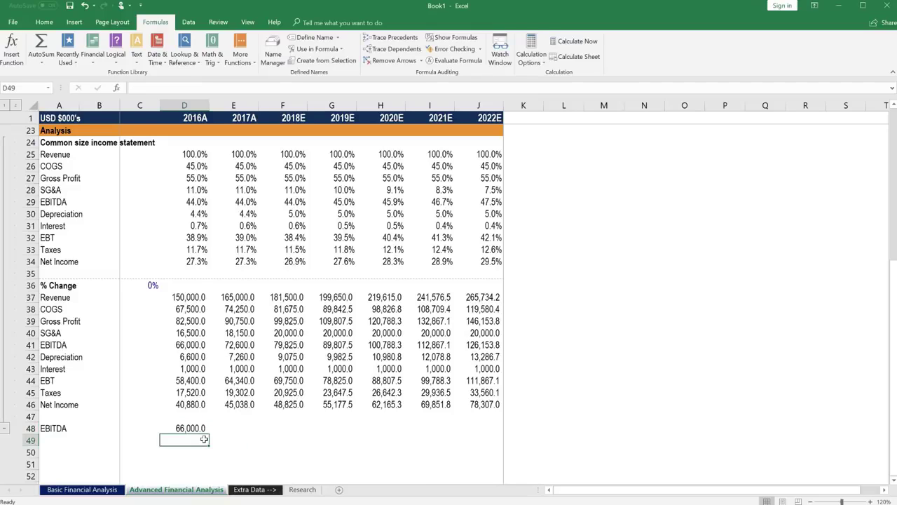
Fill the EBITDA formula from D48 across row 48 through the 2022E column
key("Up")
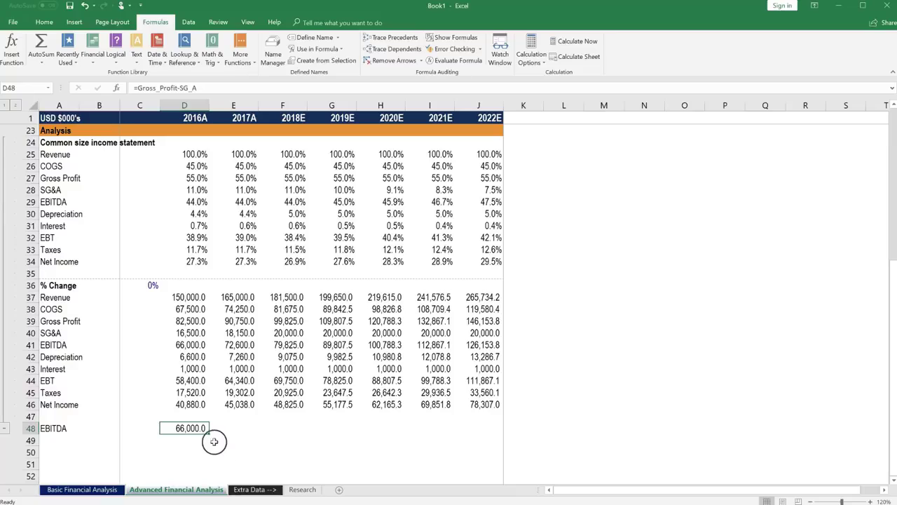
key("shift+Right")
key("shift+Right")
key("shift+Right")
key("shift+Right")
key("shift+Right")
key("shift+Right")
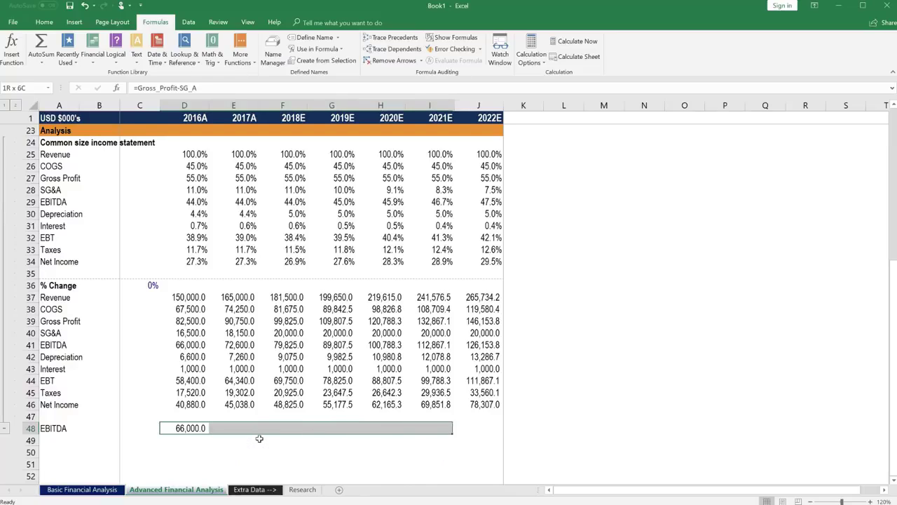
key("ctrl+r")
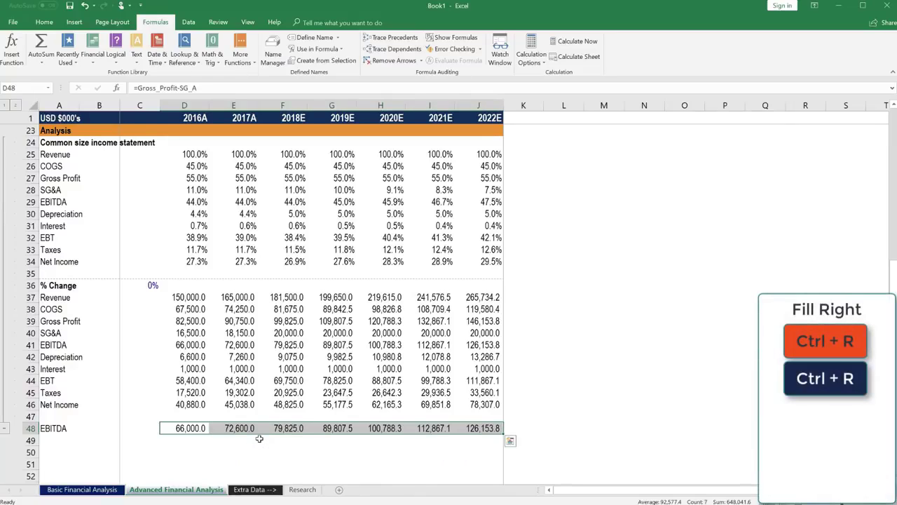
Examine which income statement rows the named ranges in the 2018E EBITDA formula in F48 refer to
key("Right")
key("Right")
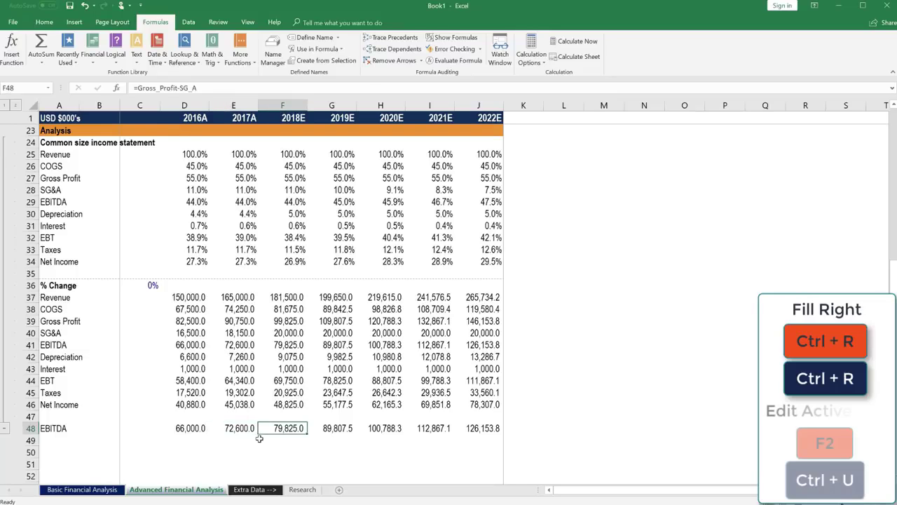
key("F2")
scroll(284, 430, "up", 7)
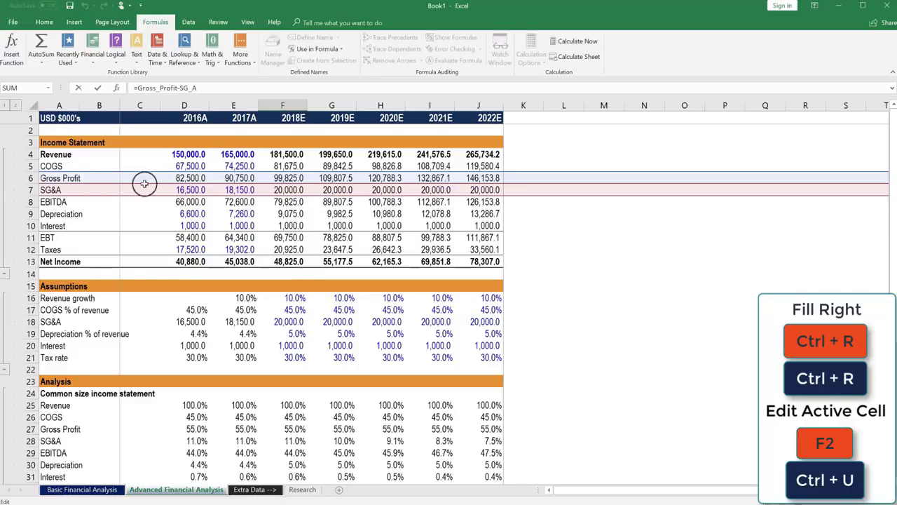
scroll(321, 206, "down", 8)
scroll(320, 208, "down", 3)
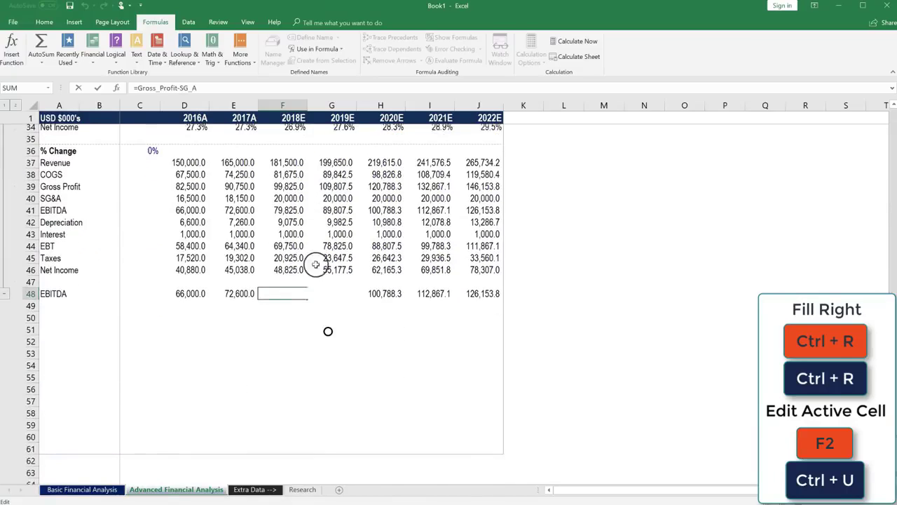
left_click(287, 307)
double_click(291, 286)
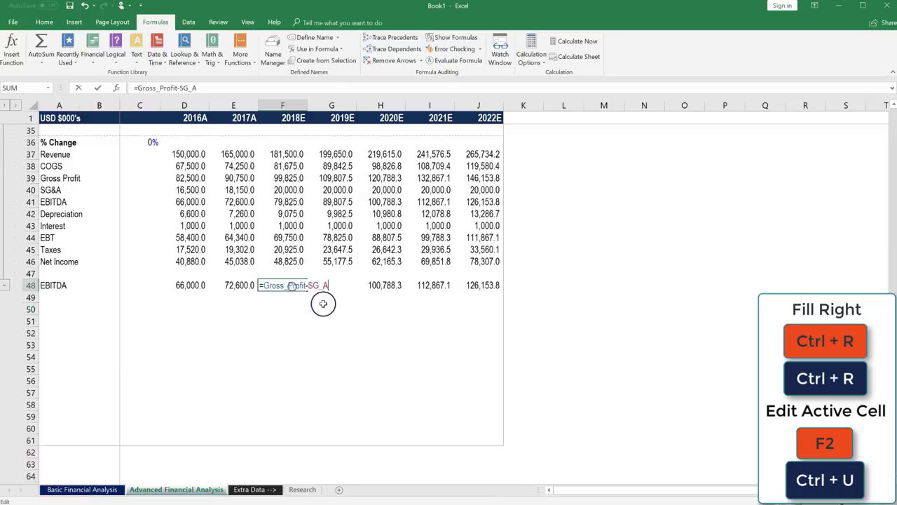
scroll(306, 300, "up", 8)
scroll(306, 297, "up", 3)
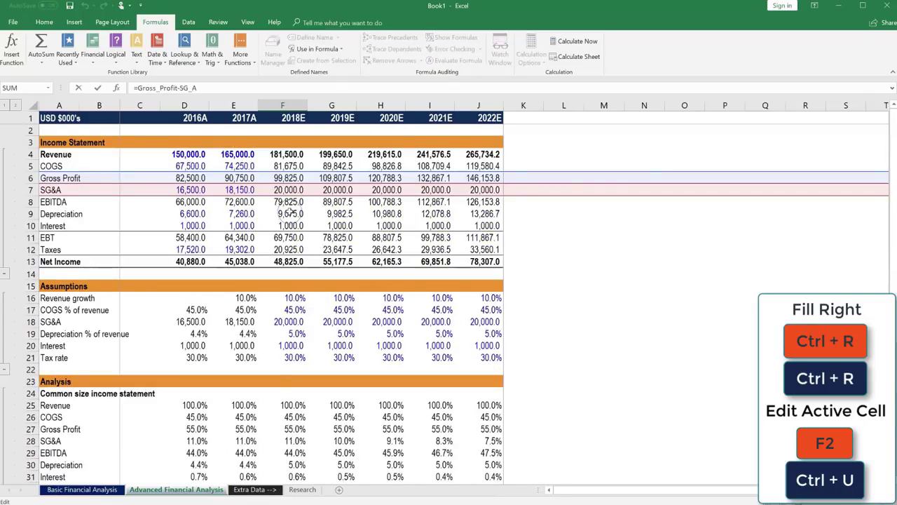
scroll(290, 217, "down", 10)
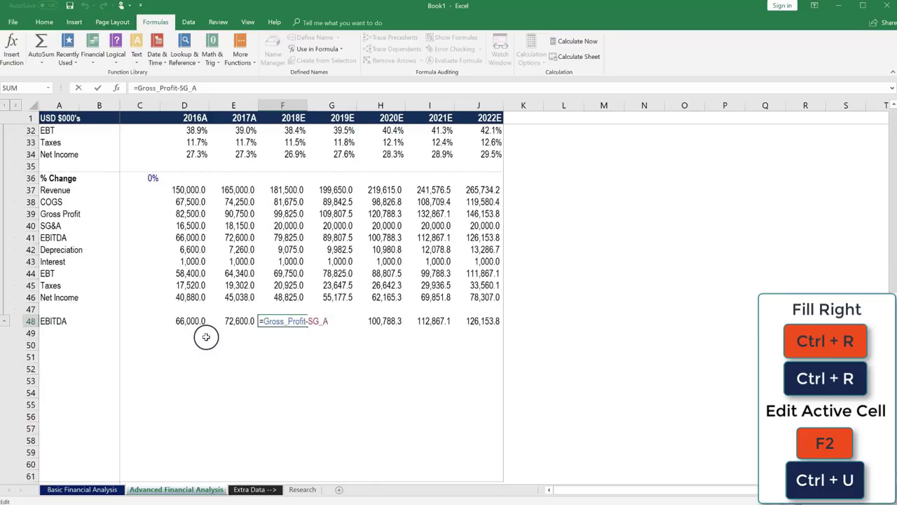
key("ctrl+Return")
Add the row label "EBITDA Sensitivity" in A50
left_click(60, 335)
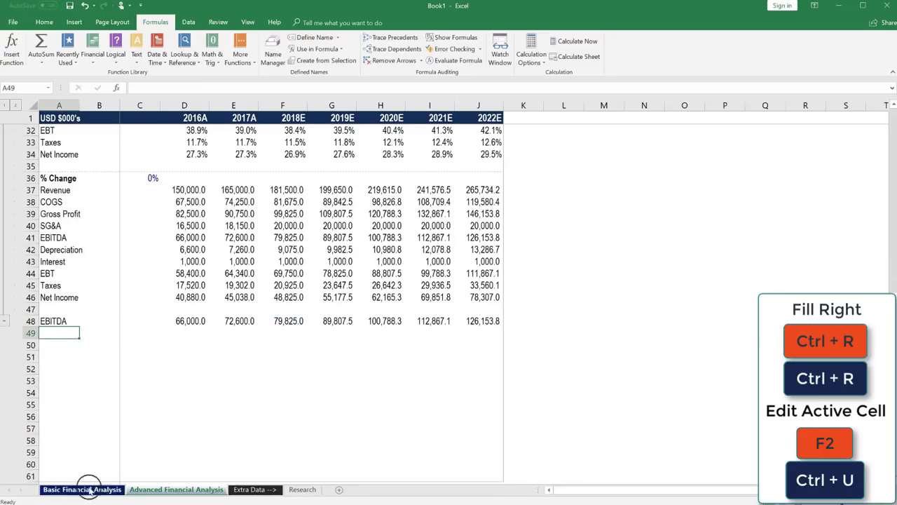
key("Down")
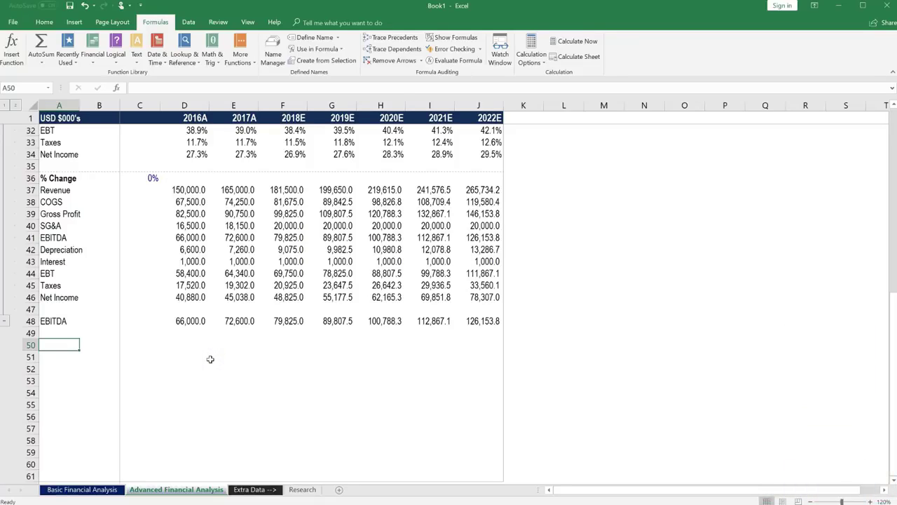
type("EBITDA Sensi")
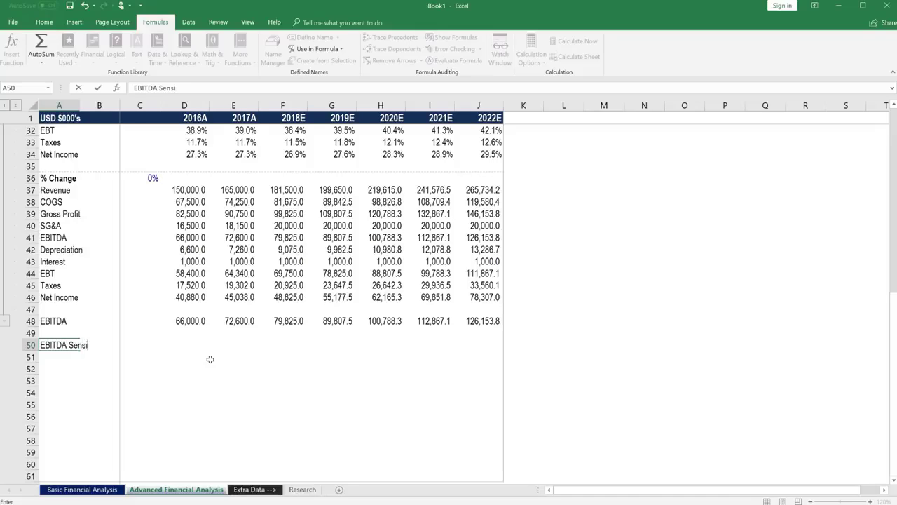
type("tivity")
key("Return")
key("Up")
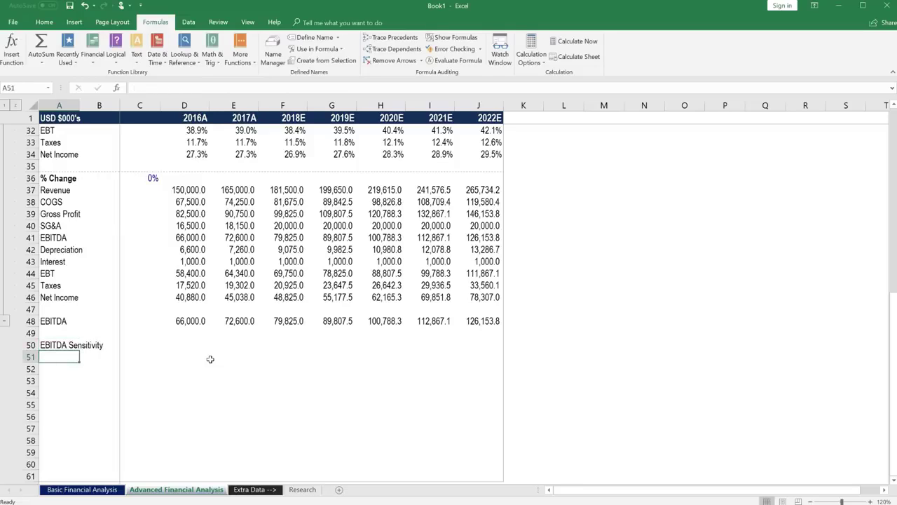
key("Right")
key("Right")
key("Right")
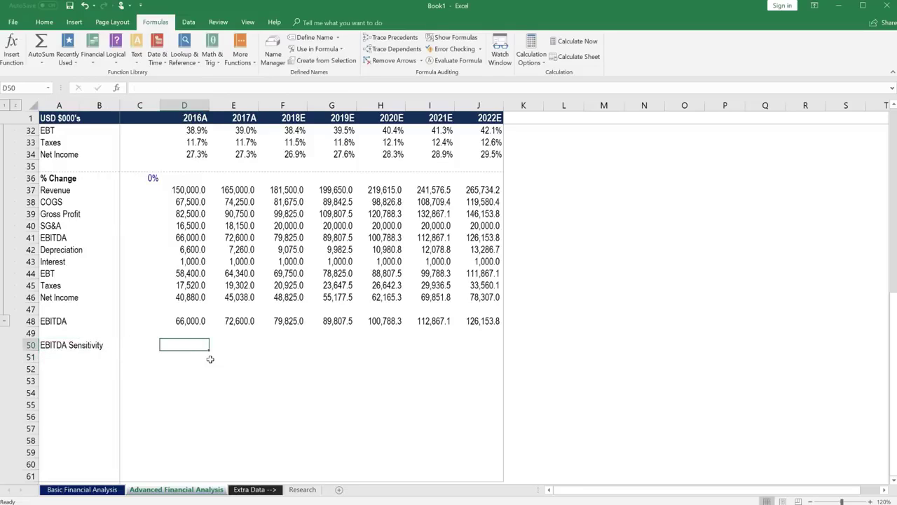
type("=")
key("Up")
key("Up")
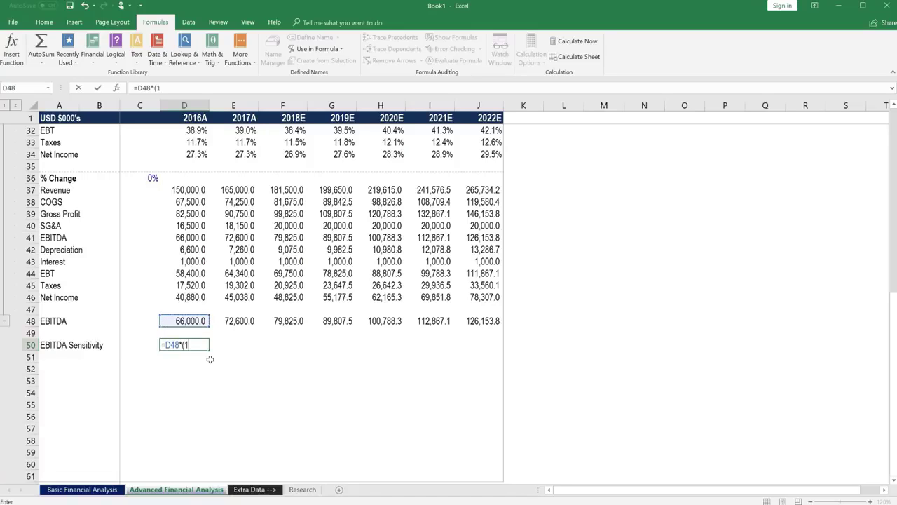
scroll(162, 287, "up", 4)
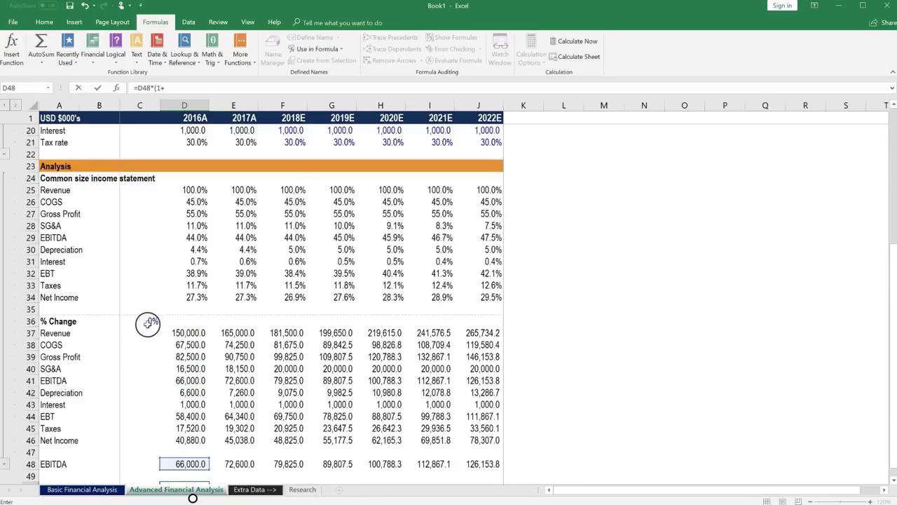
left_click(145, 320)
scroll(186, 344, "down", 2)
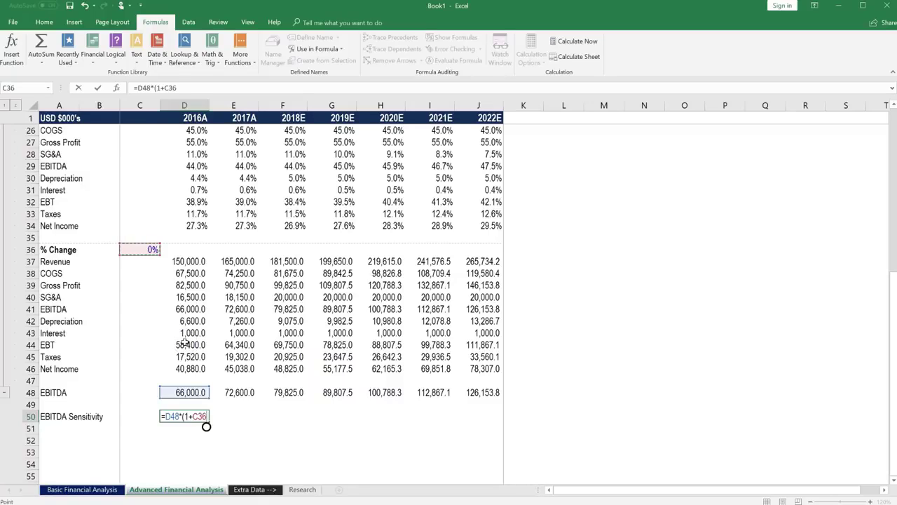
key("F4")
key("Escape")
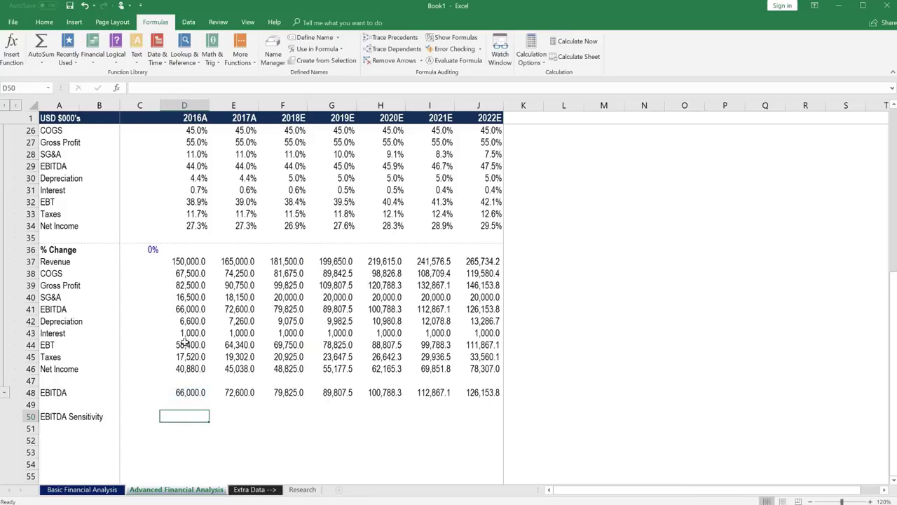
Name the % Change input cell C36 "Sensitivity" and reselect the cell to check its name
left_click(146, 251)
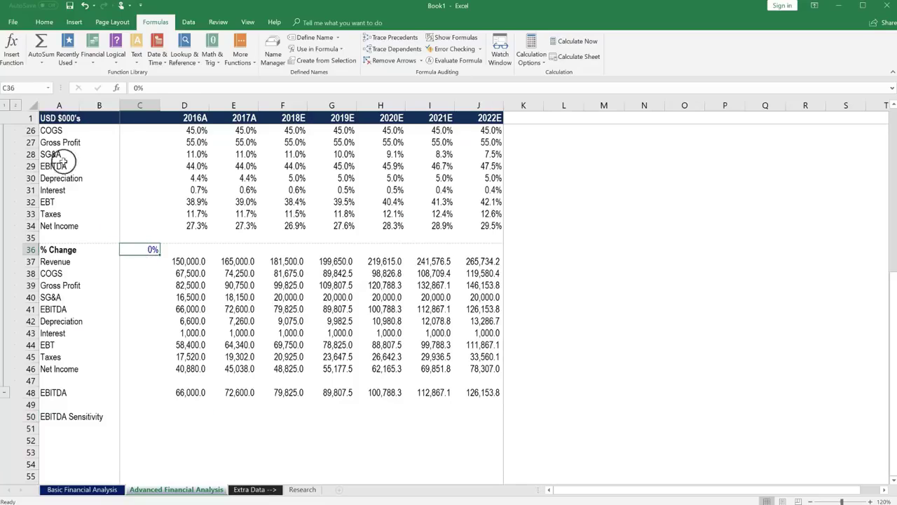
left_click(18, 88)
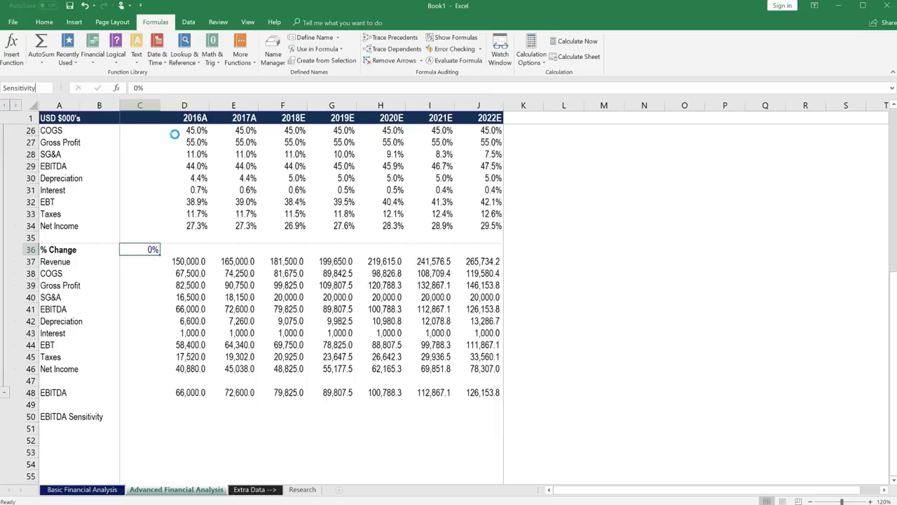
key("Return")
left_click(132, 249)
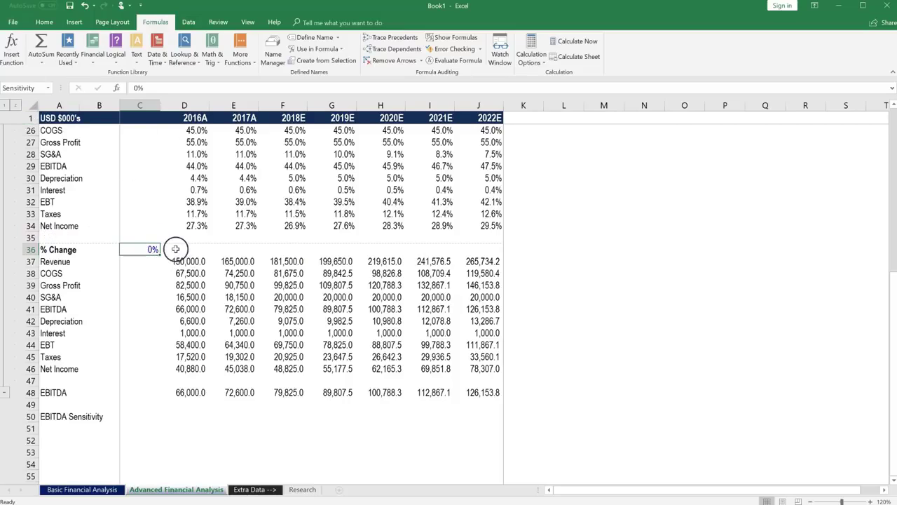
key("Right")
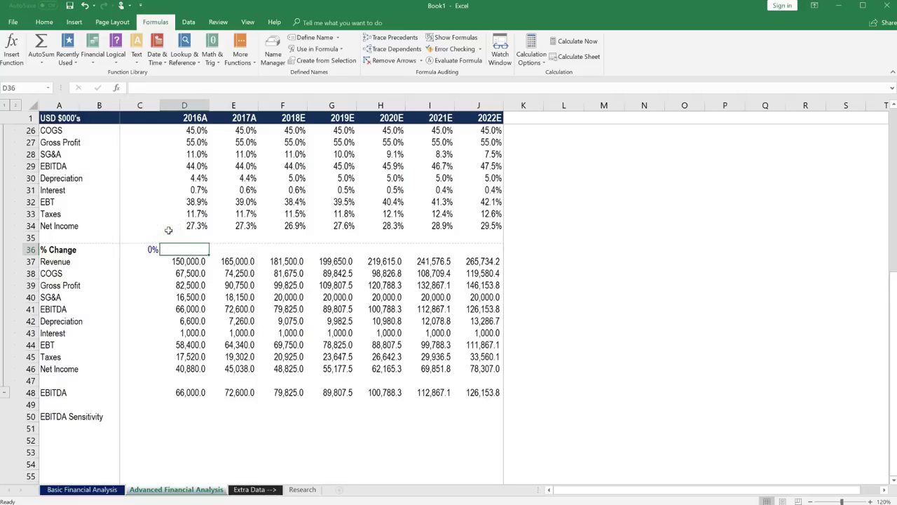
Start the 2016A EBITDA Sensitivity formula in D50, multiplying D48 by 1 plus the % Change cell C36
key("Left")
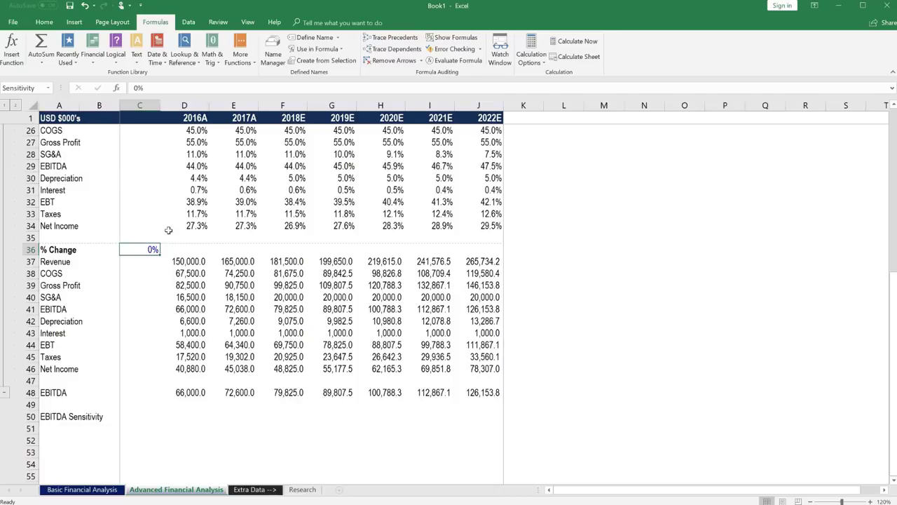
key("Left")
key("Right")
key("Up")
key("Down")
key("Down")
key("Down")
key("Down")
key("Down")
key("Down")
key("Down")
key("Down")
key("Down")
key("Down")
key("Down")
key("Down")
key("Down")
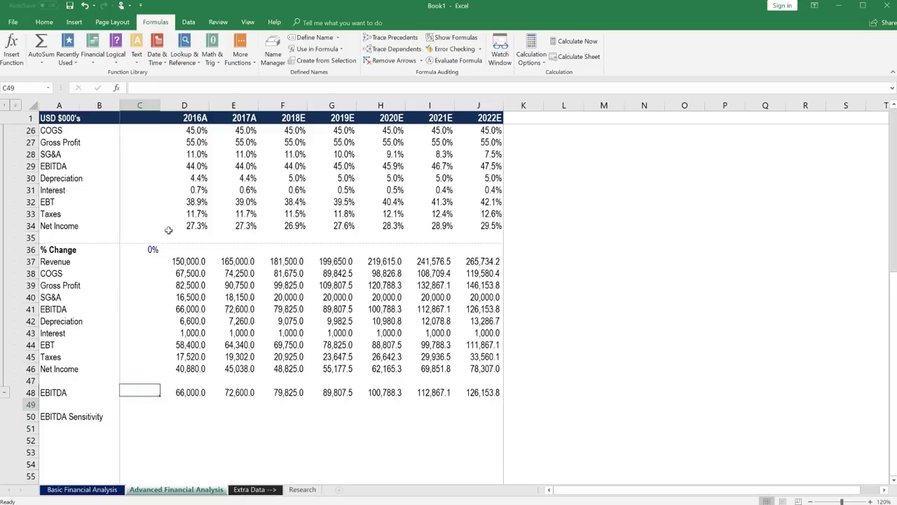
key("Down")
key("Down")
key("Down")
key("Right")
key("Up")
type("=")
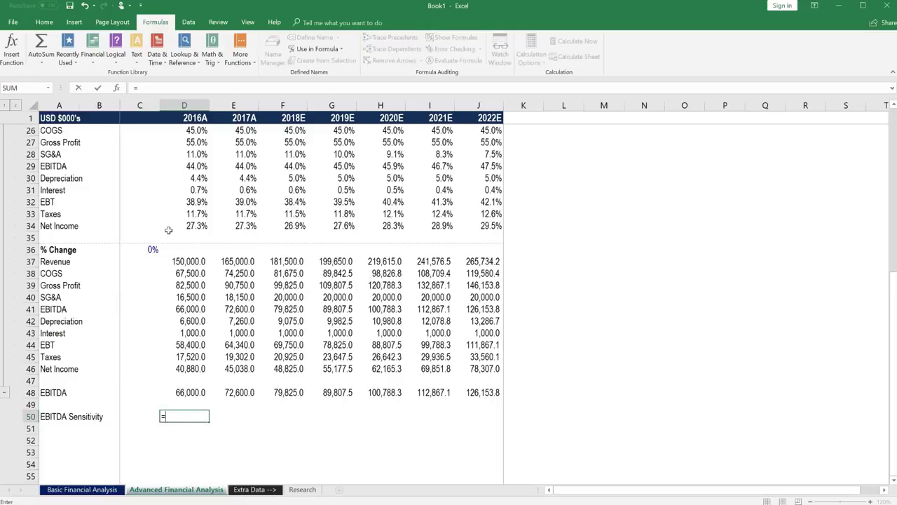
key("Up")
key("Up")
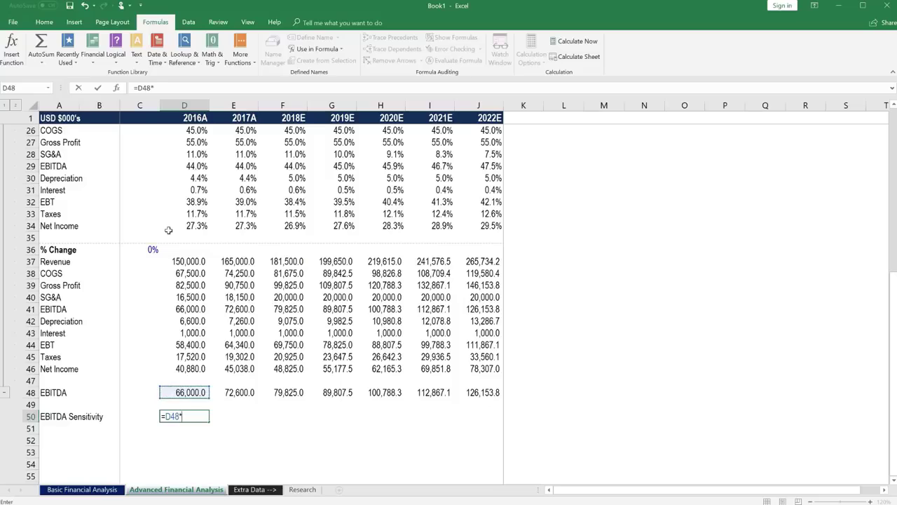
type("*(1+")
key("Left")
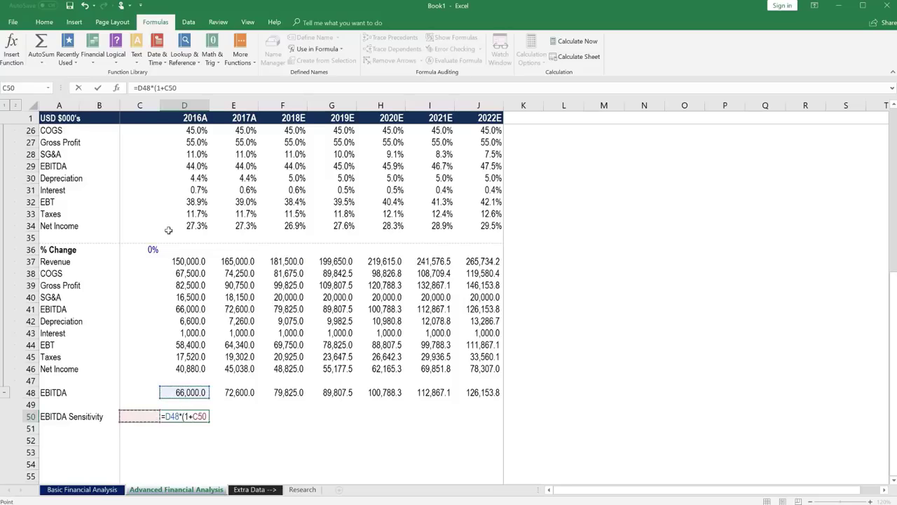
key("ctrl+Up")
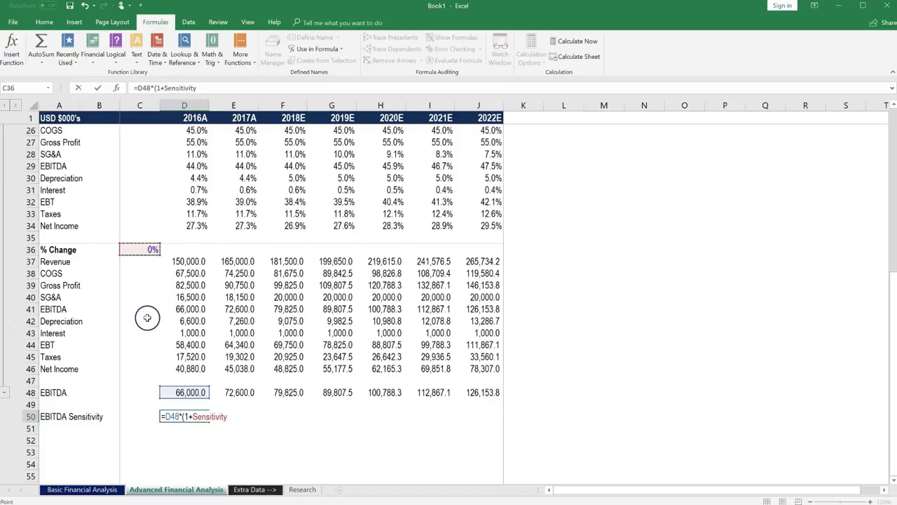
Re-enter the % Change reference by its name and complete the D50 formula as =D48*(1+Sensitivity)
left_click(181, 88)
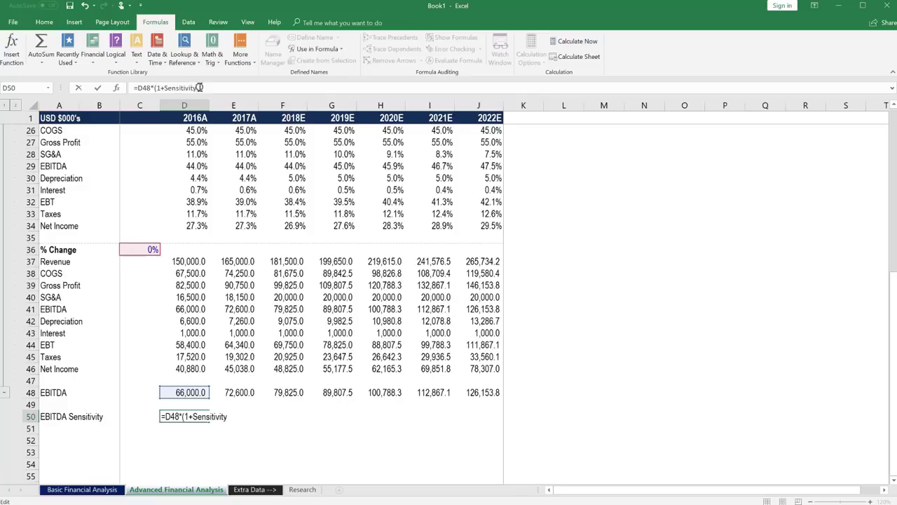
left_click_drag(197, 88, 165, 89)
type("sen")
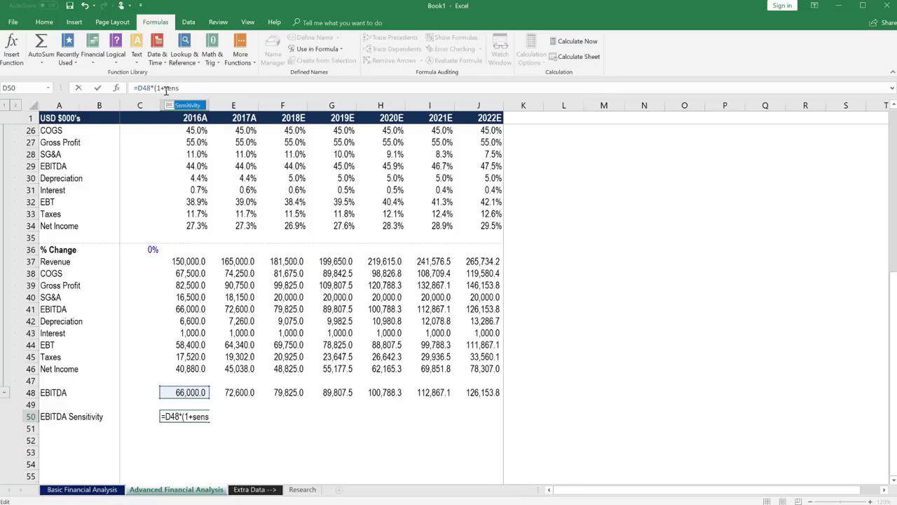
type("s")
key("Tab")
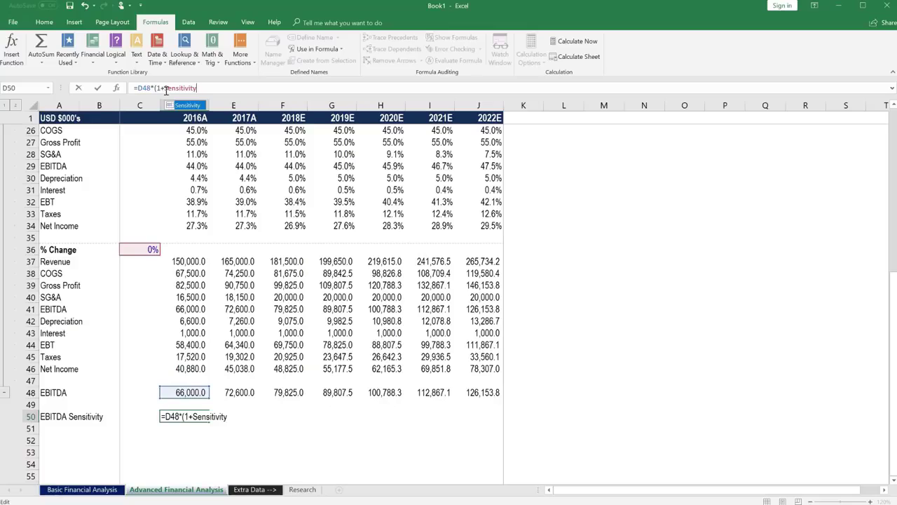
type(")")
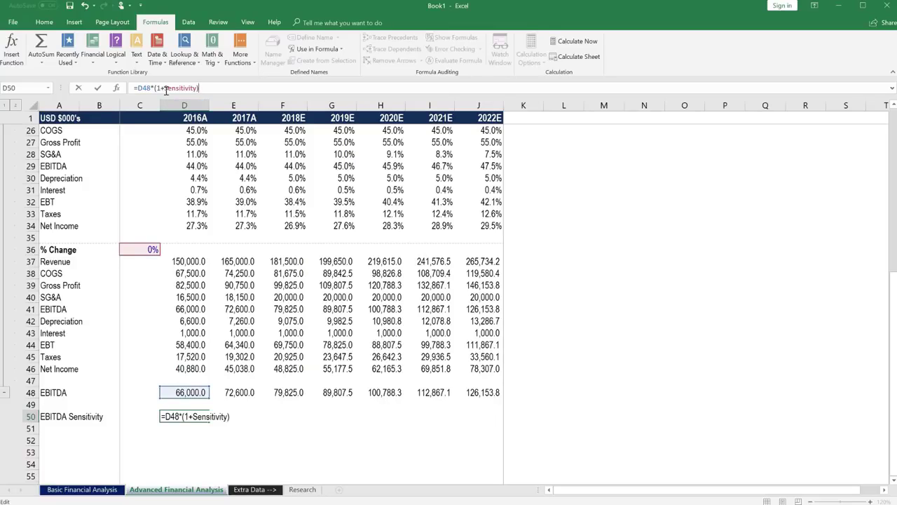
key("ctrl+Return")
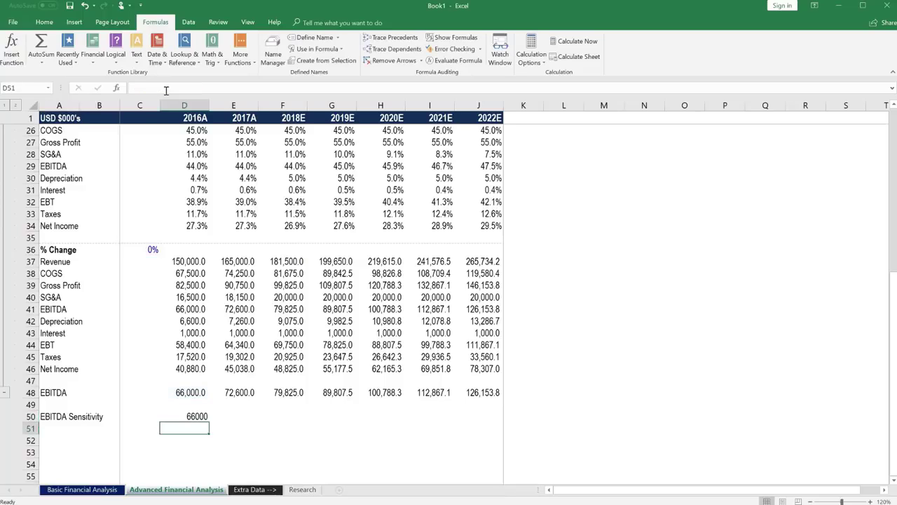
Fill the EBITDA Sensitivity formula from D50 across row 50 through the 2022E column
key("shift+Right")
key("shift+Right")
key("shift+Right")
key("shift+Right")
key("shift+Right")
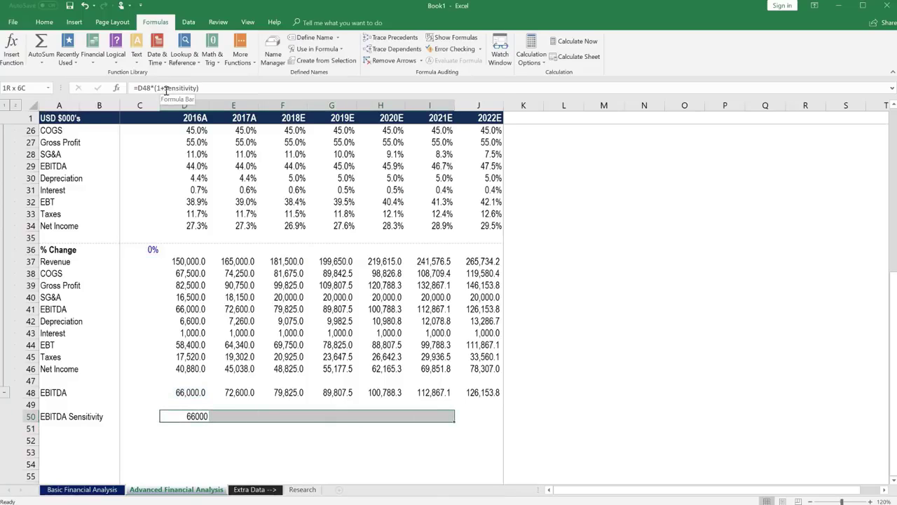
key("shift+Right")
key("ctrl+r")
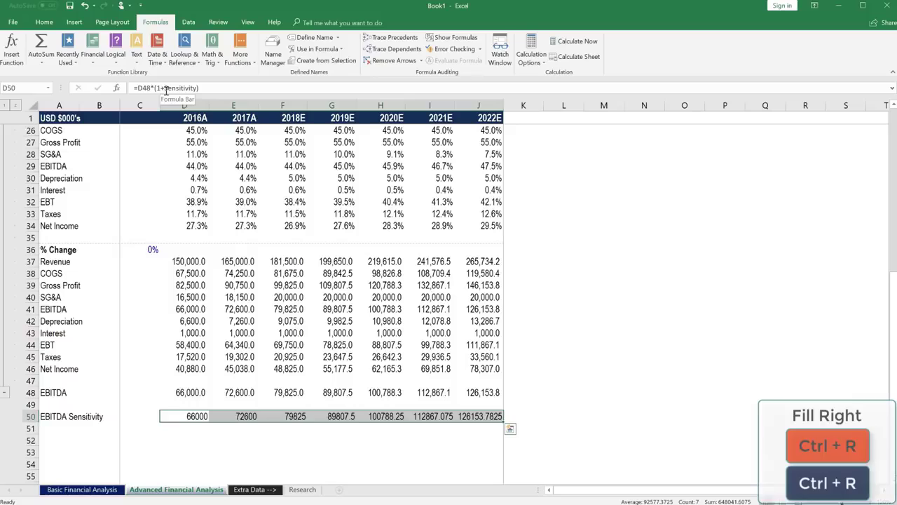
Copy the EBITDA values in D48:J48 and paste only their formats onto the EBITDA Sensitivity row from D50
key("Up")
key("Up")
key("shift+Right")
key("shift+Right")
key("shift+Right")
key("shift+Right")
key("shift+Right")
key("shift+Right")
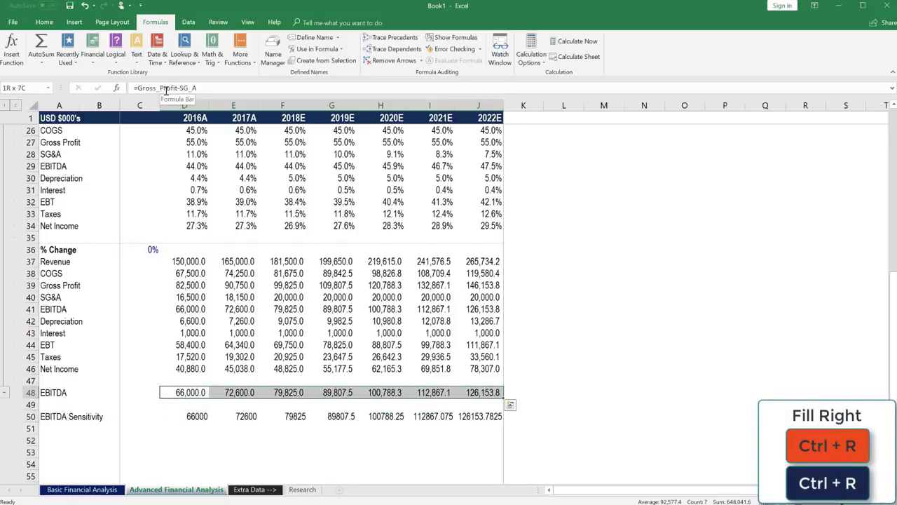
key("ctrl+c")
key("Down")
key("Down")
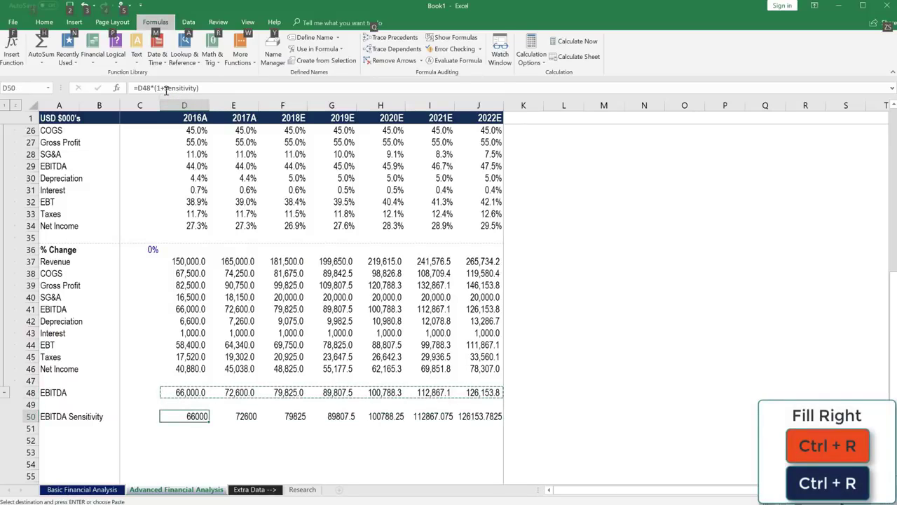
key("alt+h")
key("v")
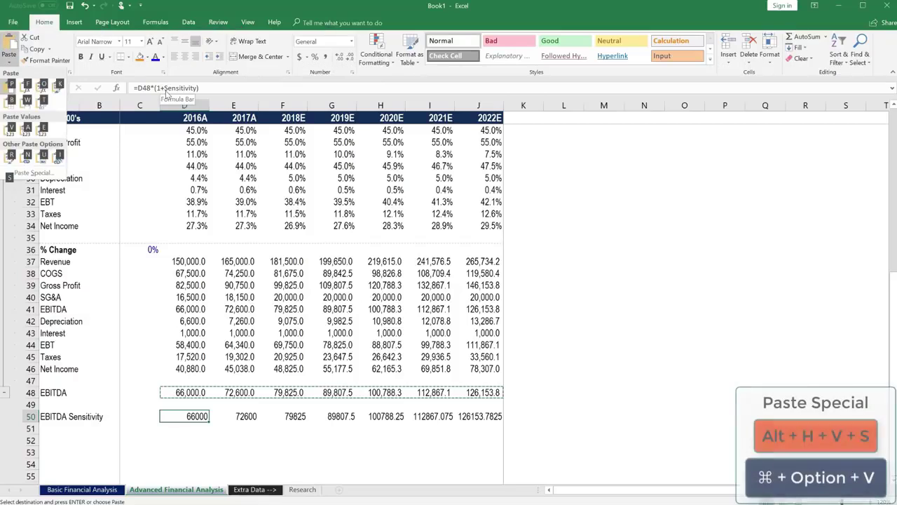
key("s")
key("t")
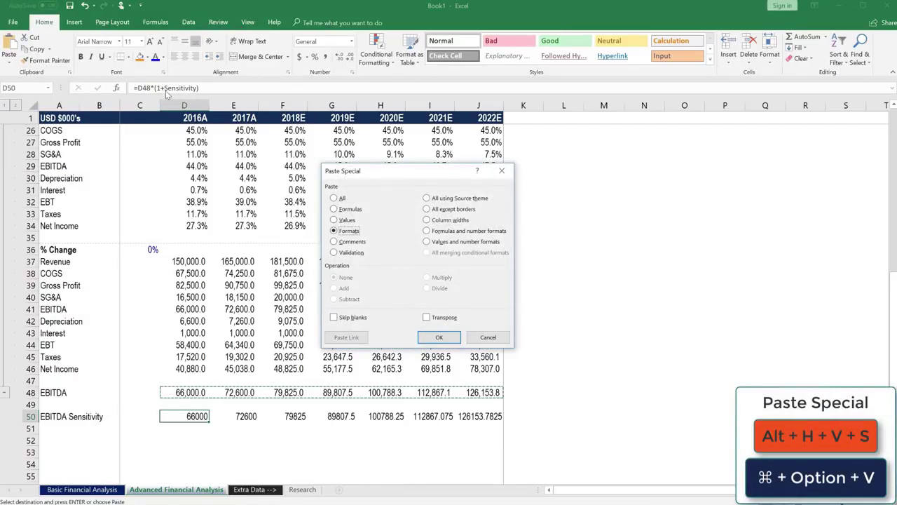
key("Return")
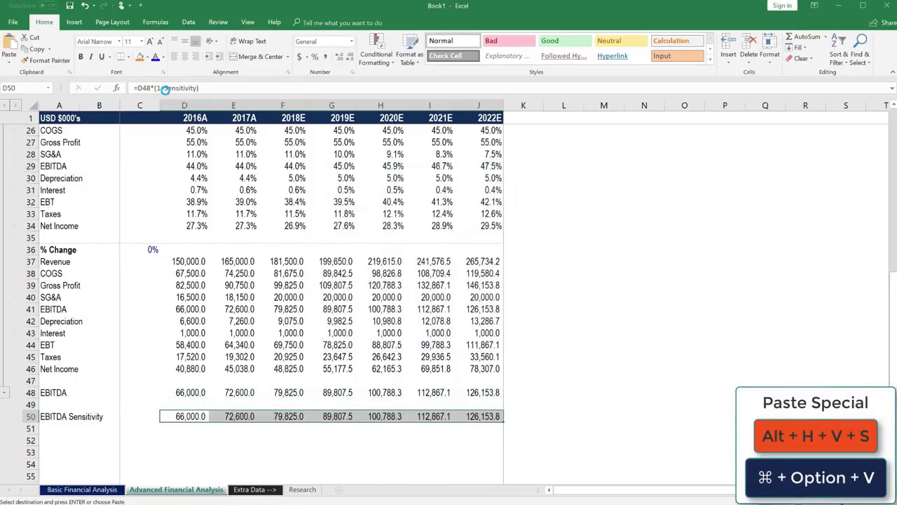
key("Escape")
Examine the cell references in the EBITDA Sensitivity formulas of row 50 from 2017A through 2021E
key("Right")
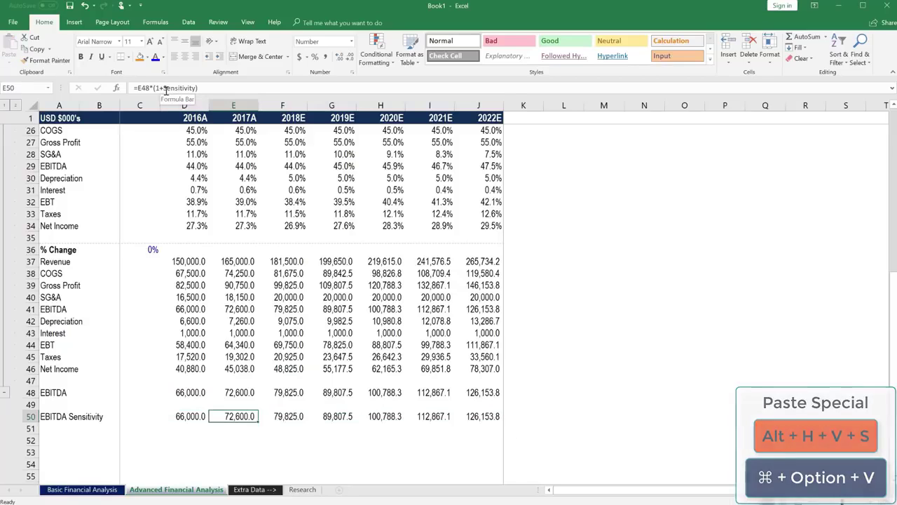
key("F2")
key("Escape")
key("Right")
key("F2")
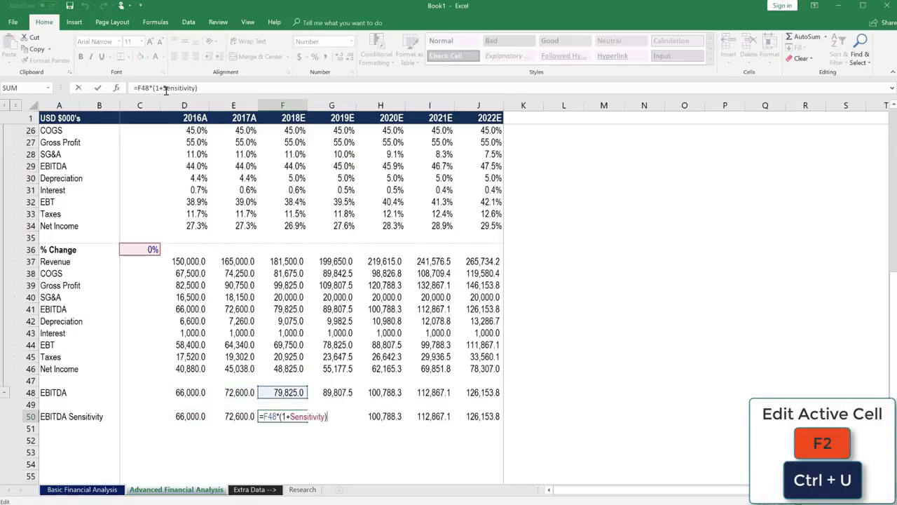
key("Escape")
key("Right")
key("F2")
key("Escape")
key("Right")
key("F2")
key("Escape")
key("Right")
key("F2")
key("Escape")
key("Left")
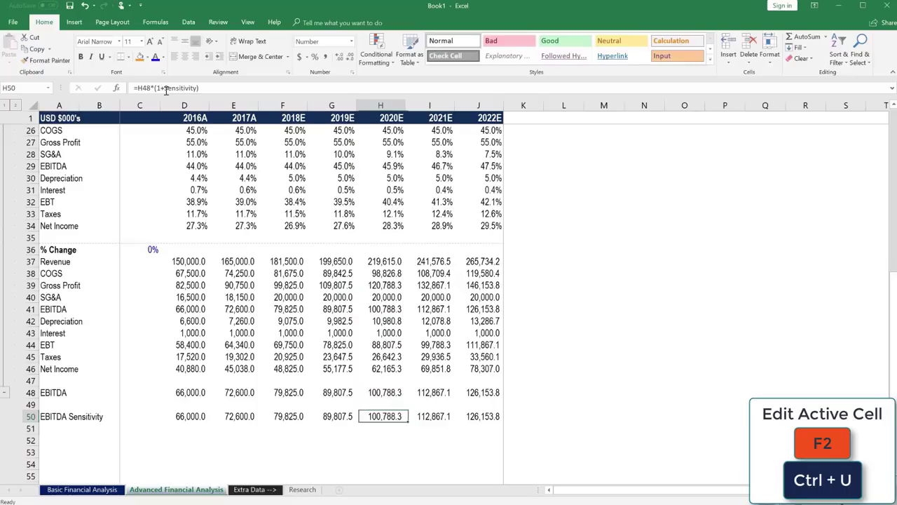
key("F2")
key("Escape")
key("Left")
key("F2")
key("Escape")
key("Left")
key("Escape")
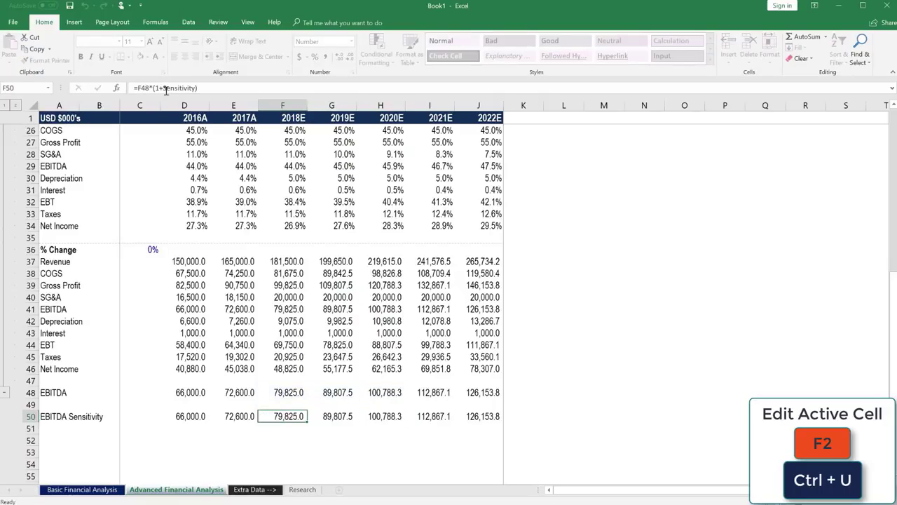
Set the % Change input in C36 to 10%
key("Left")
key("Left")
key("Left")
key("ctrl+Up")
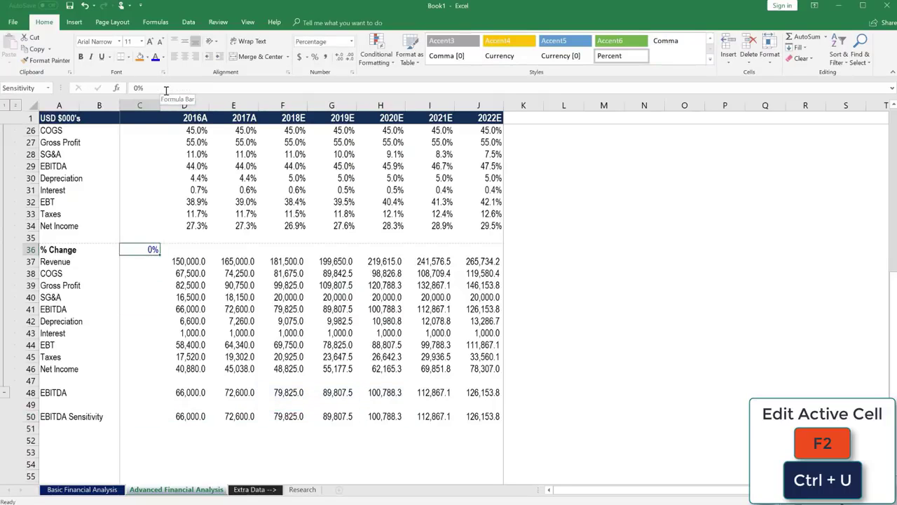
type("10")
key("Return")
Check how the 2017A and 2018E EBITDA Sensitivity formulas in E50 and F50 use the % Change input
key("Down")
key("Down")
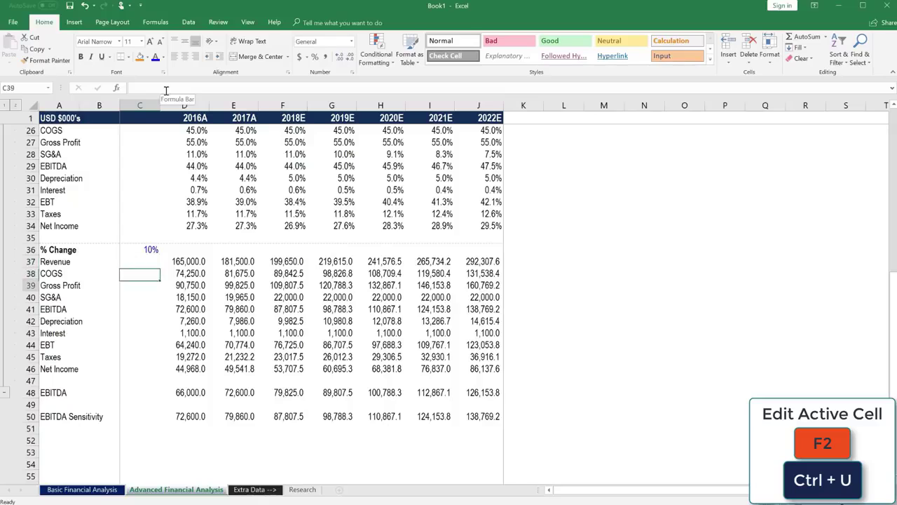
key("Right")
key("Right")
key("Down")
key("Down")
key("Down")
key("Down")
key("Down")
key("Down")
key("Down")
key("Down")
key("Down")
key("Down")
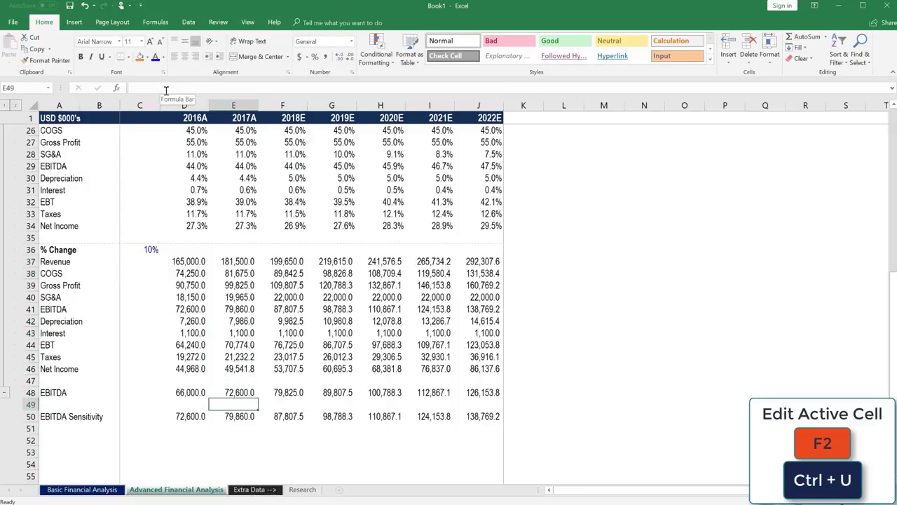
key("Down")
key("F2")
key("Escape")
key("Right")
key("F2")
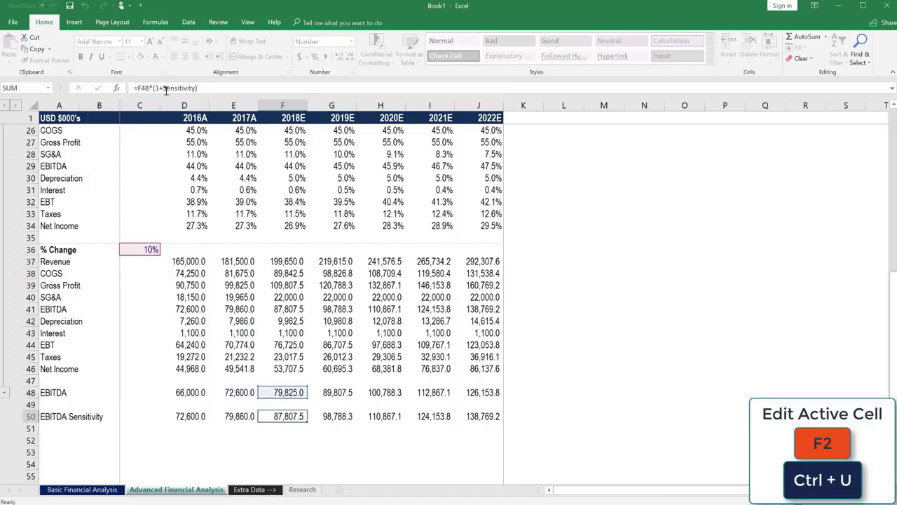
key("Escape")
key("Left")
key("Left")
key("Left")
key("Left")
key("Left")
key("Down")
key("Down")
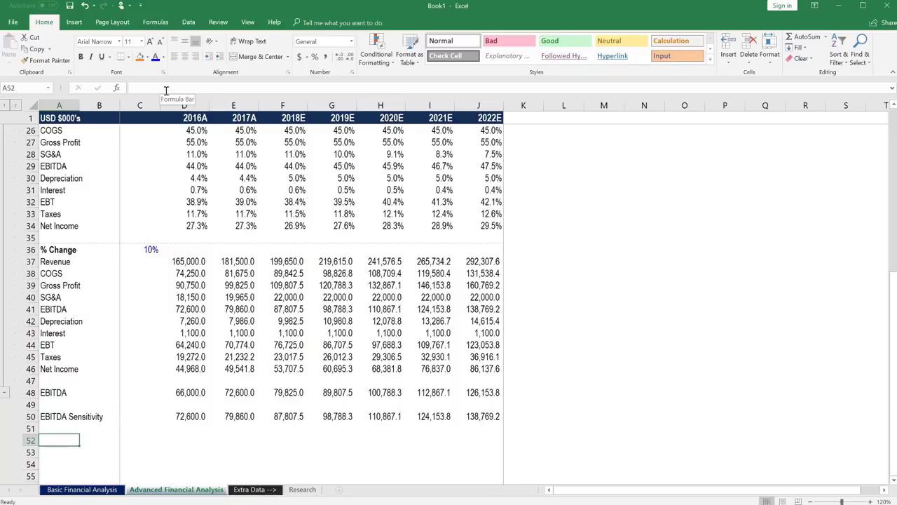
Examine which cells the 2019E EBITDA Sensitivity formula in G50 refers to
left_click(337, 418)
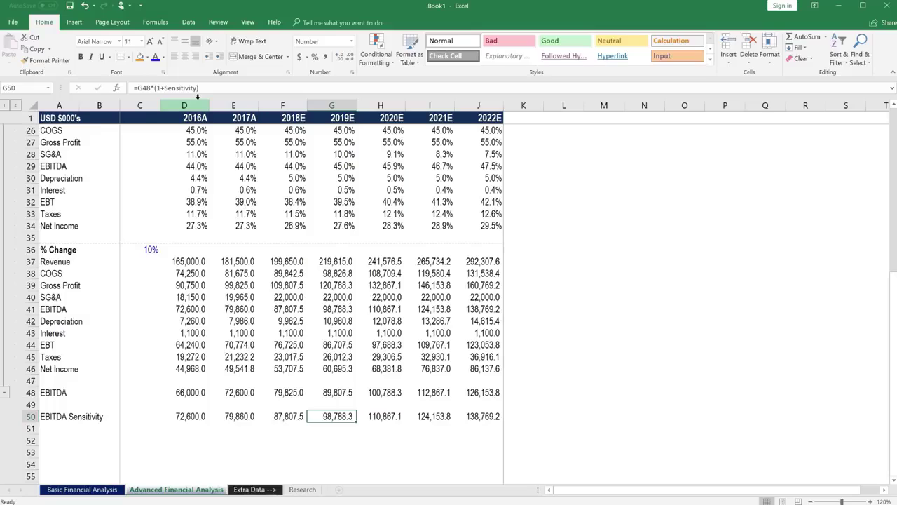
key("F2")
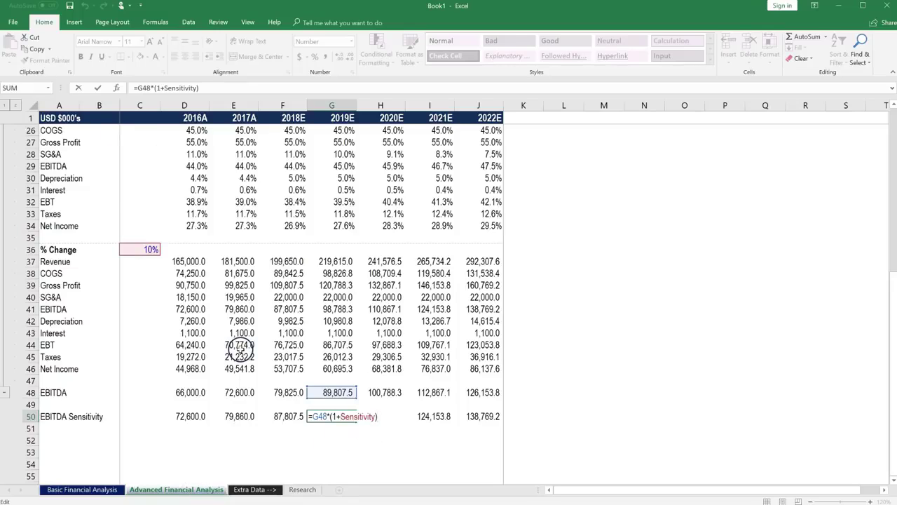
key("Return")
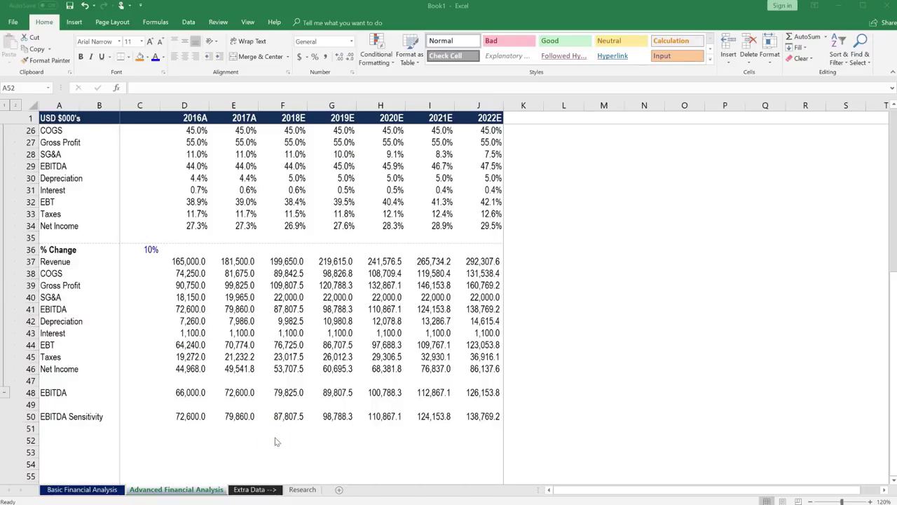
Trace the dependents of the 2017A Revenue cell E4 and follow the arrows down the sheet
scroll(275, 439, "up", 8)
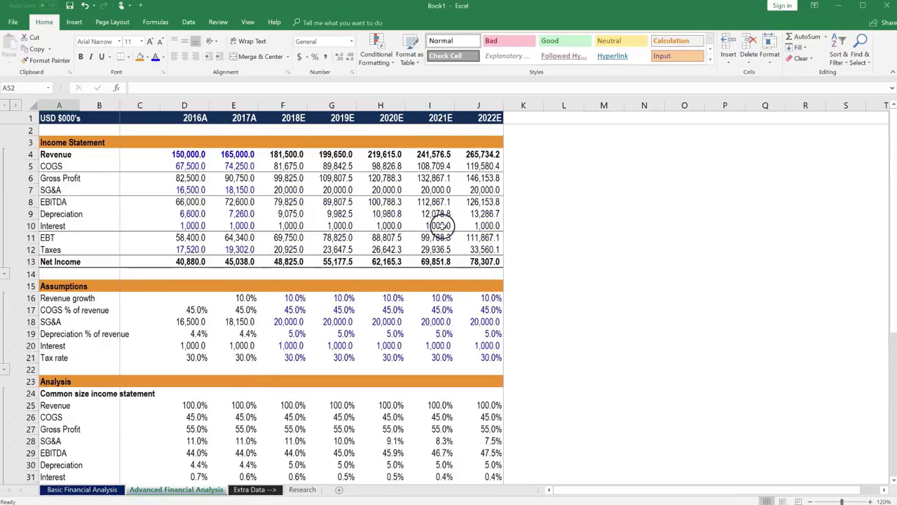
left_click(251, 156)
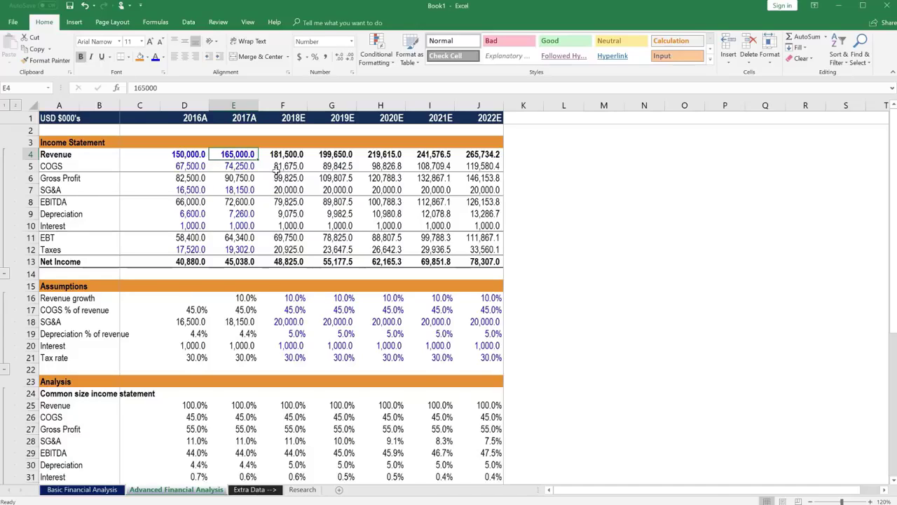
key("alt+m")
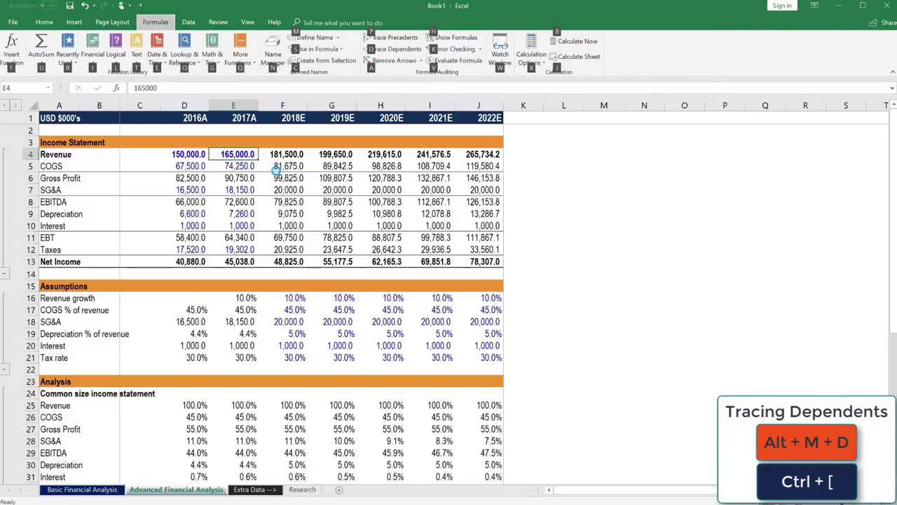
key("d")
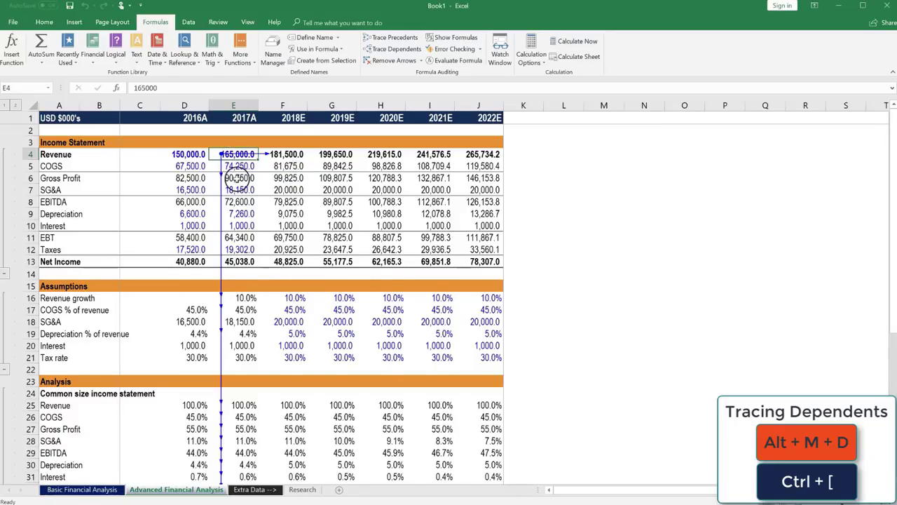
scroll(235, 182, "down", 1)
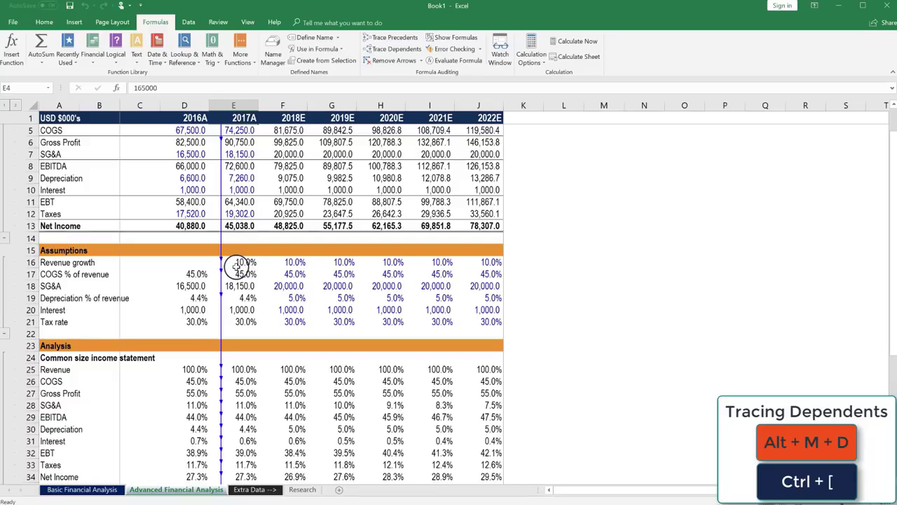
Follow the 2017A Revenue dependent arrows down to the % Change section, and remove all the arrows
scroll(237, 285, "down", 4)
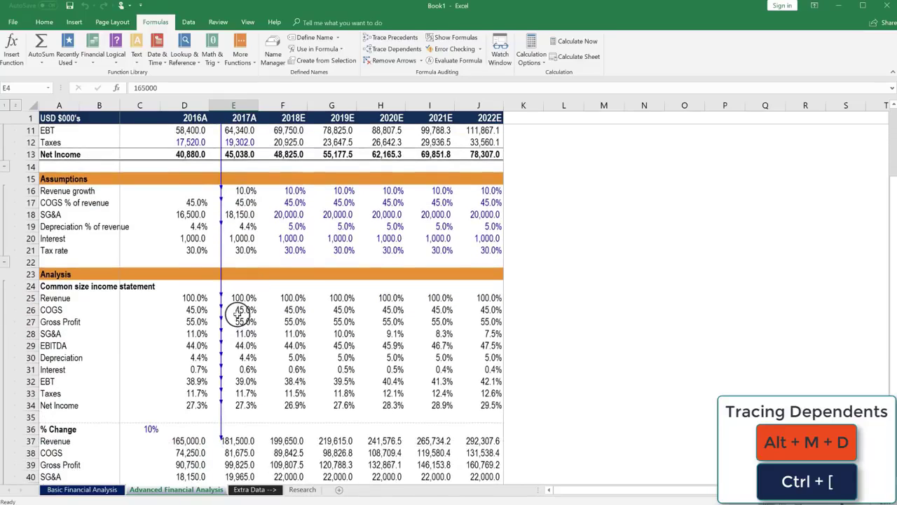
scroll(235, 330, "down", 2)
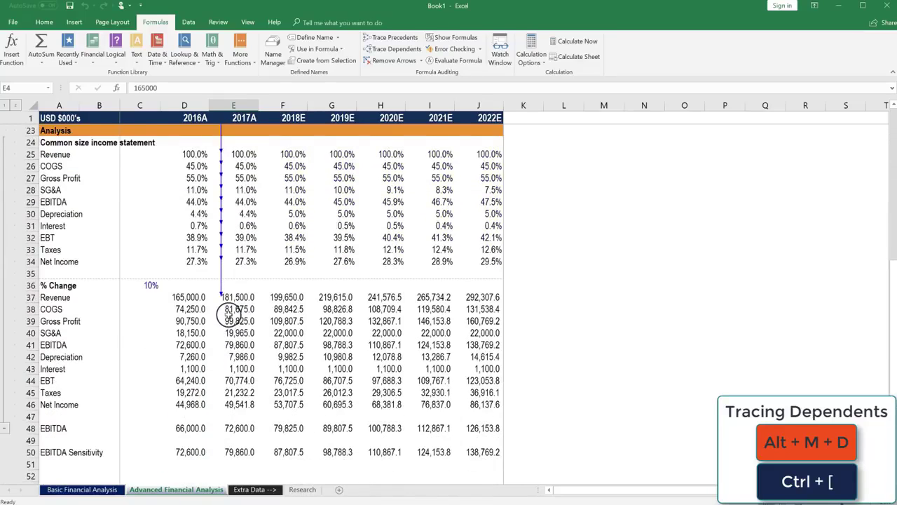
scroll(237, 294, "up", 7)
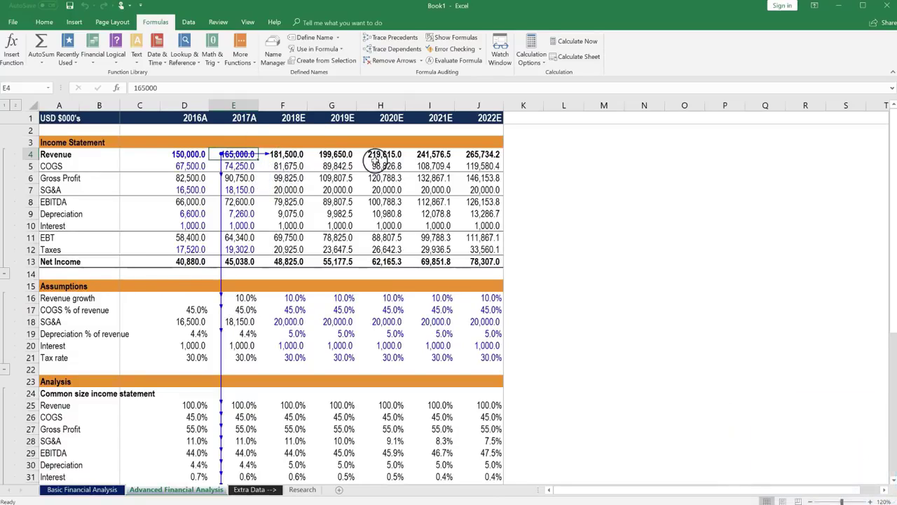
left_click(387, 62)
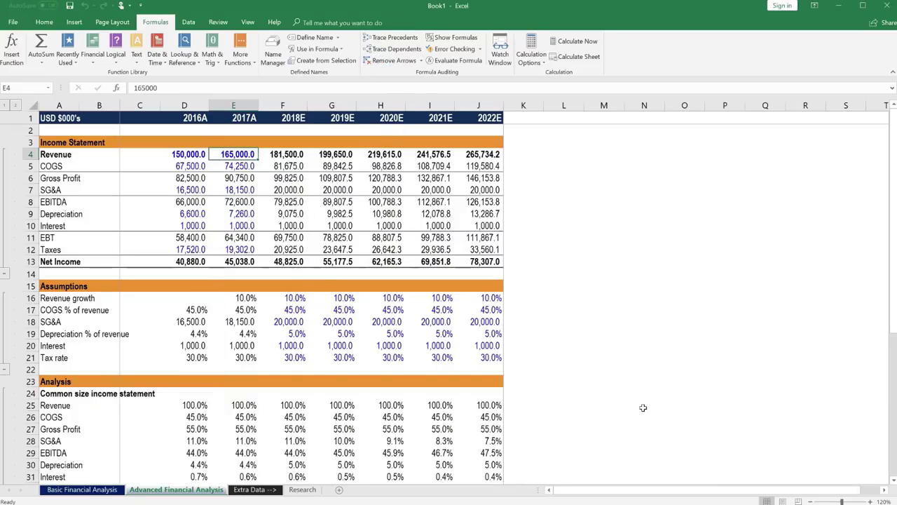
Trace the direct precedents of the 2022E Net Income cell J13
key("ctrl+Down")
key("ctrl+Right")
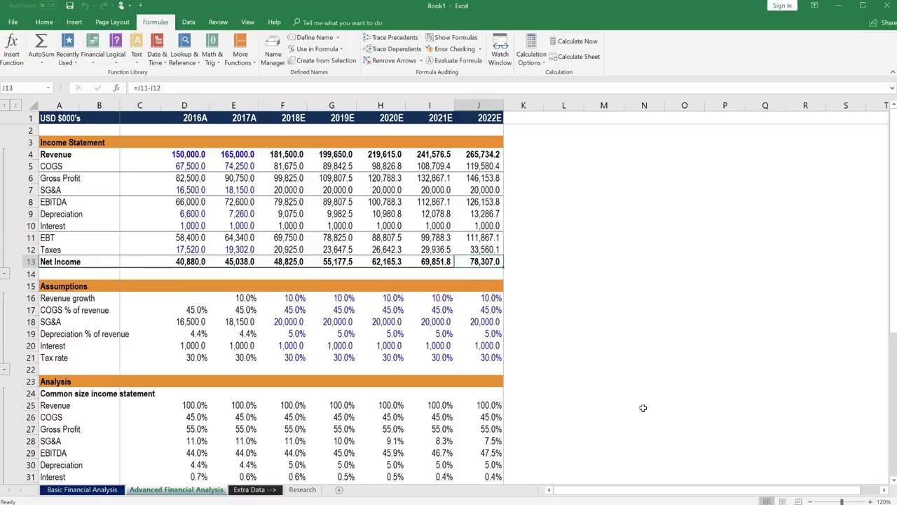
key("alt")
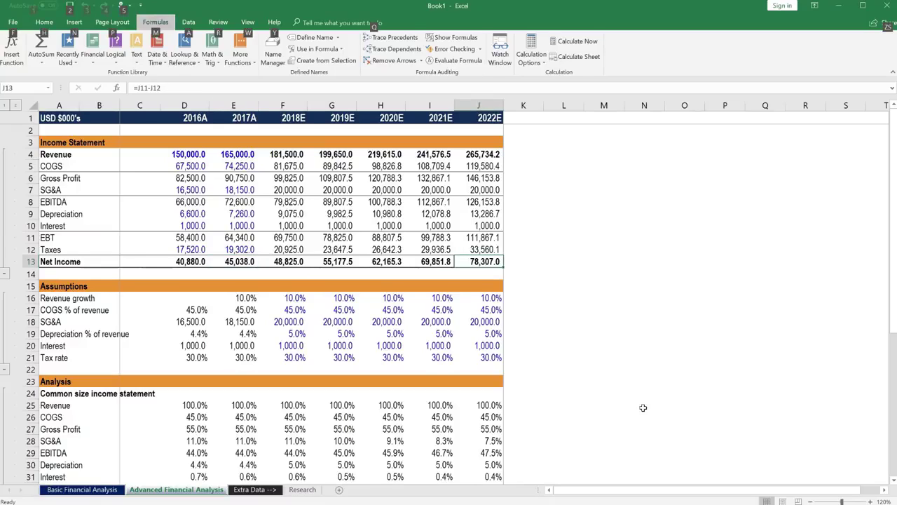
key("m")
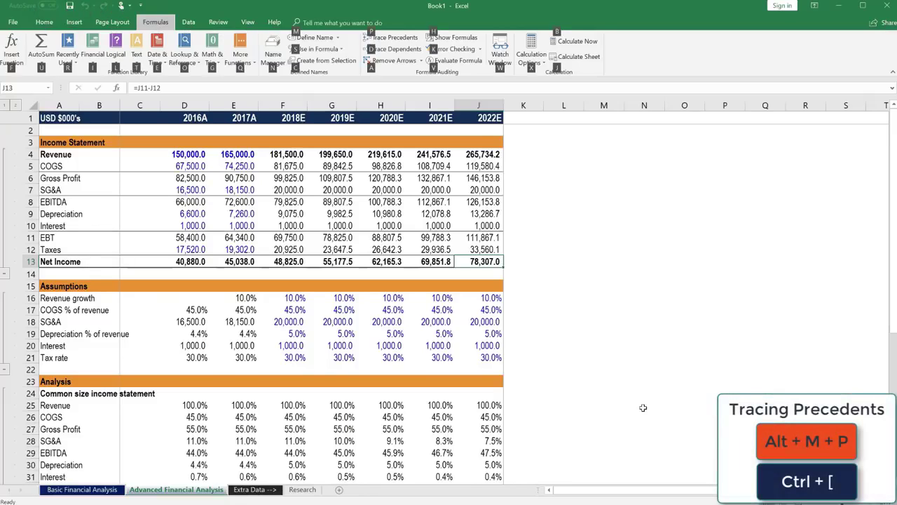
key("p")
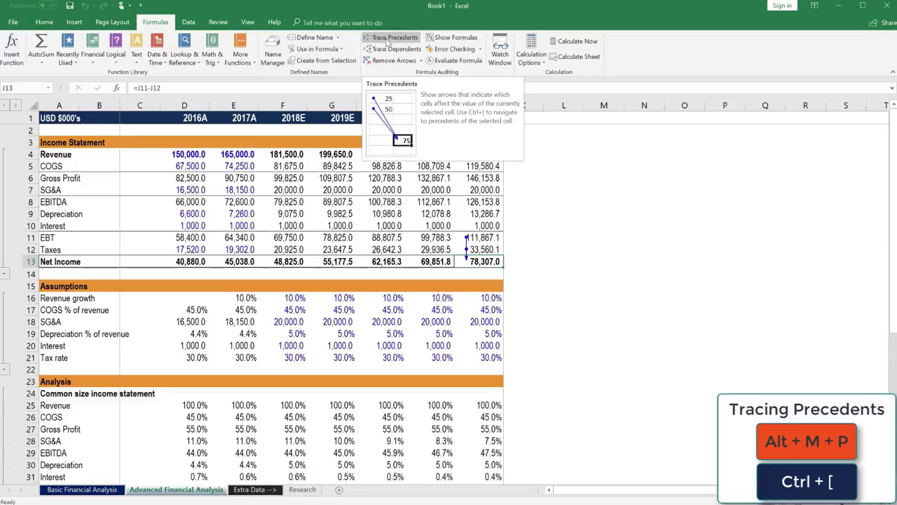
Extend the precedent trace of 2022E Net Income level by level back to 2017A Revenue
left_click(386, 42)
left_click(387, 42)
left_click(387, 42)
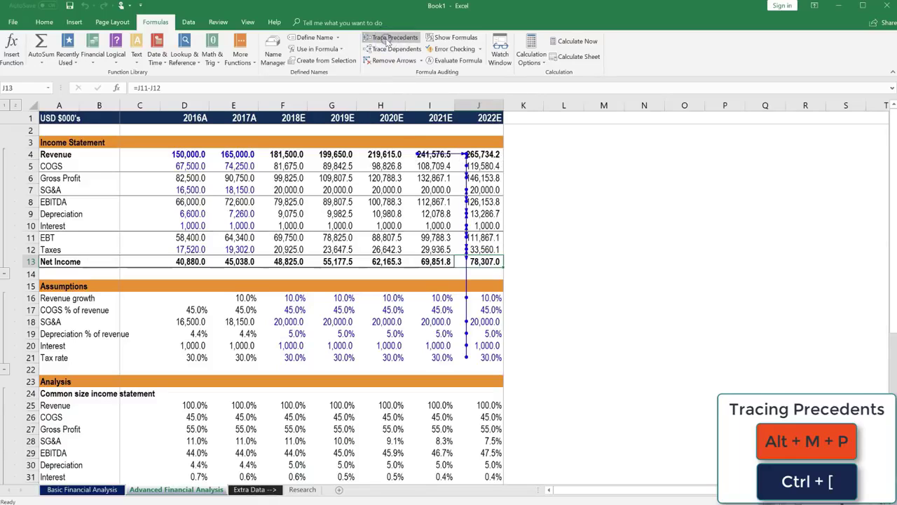
left_click(386, 42)
left_click(387, 42)
left_click(387, 42)
left_click(387, 42)
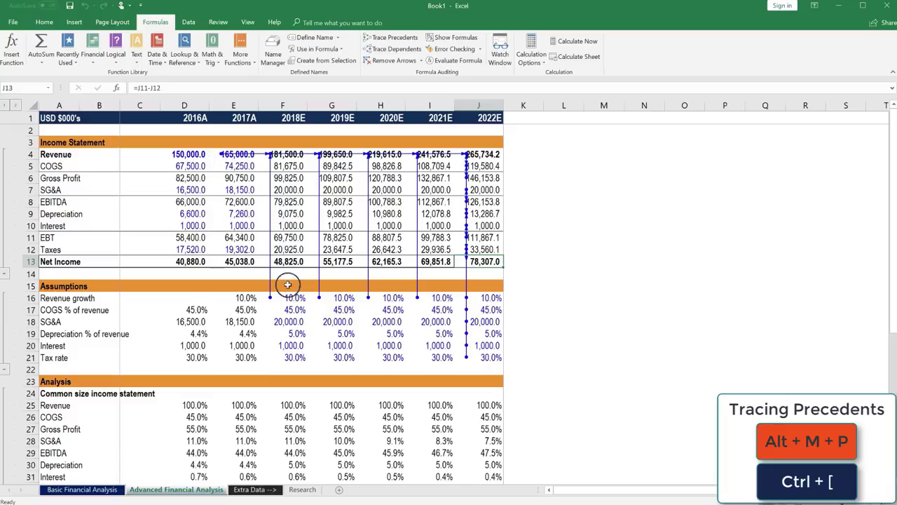
Review how far the Net Income precedent arrows reach through the assumptions and analysis, and remove all the arrows
scroll(289, 302, "down", 4)
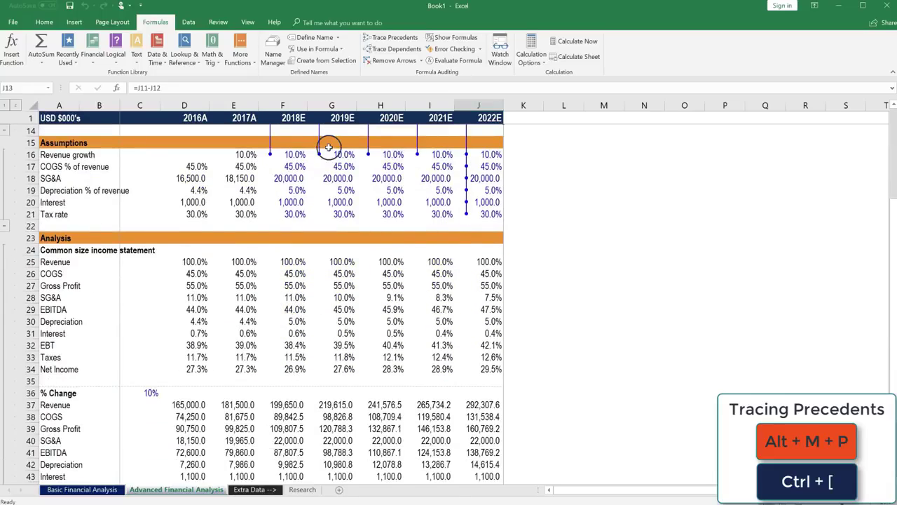
scroll(489, 256, "down", 6)
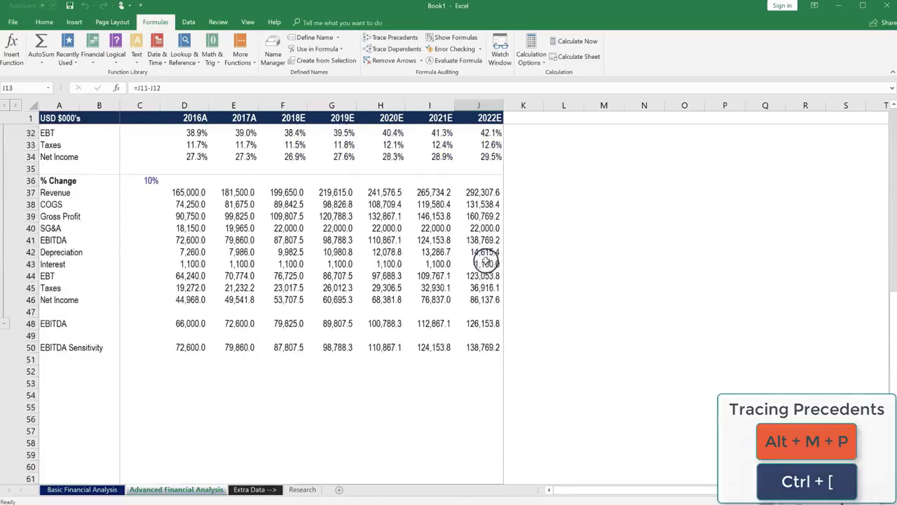
scroll(486, 261, "up", 10)
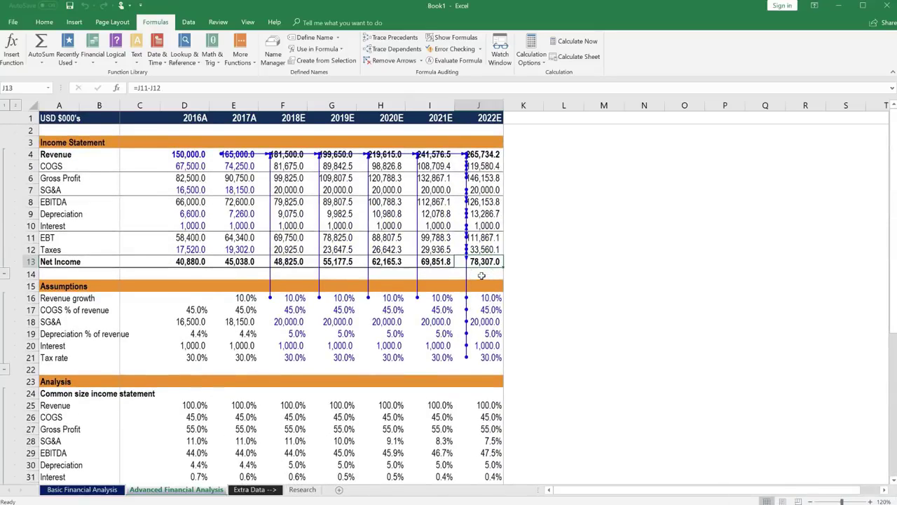
left_click(385, 61)
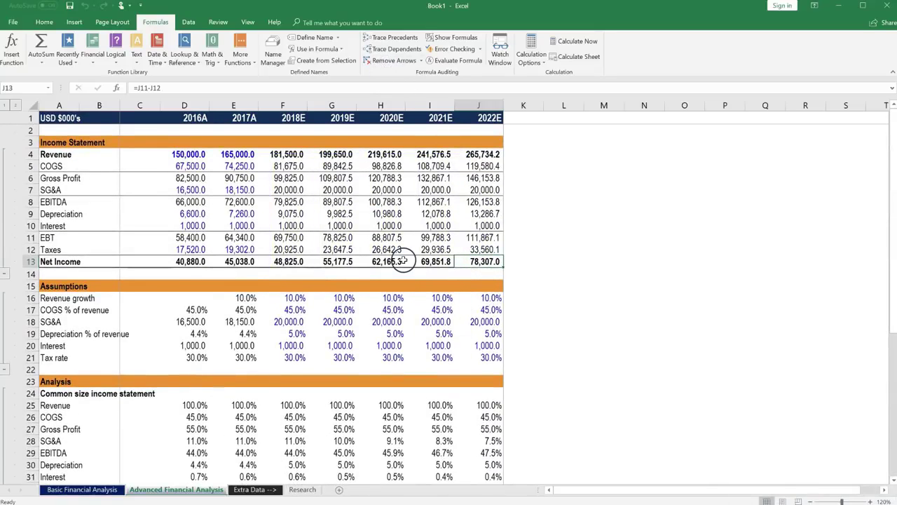
Jump from the 2018E Revenue formula in F4 to the cells it refers to
left_click(302, 155)
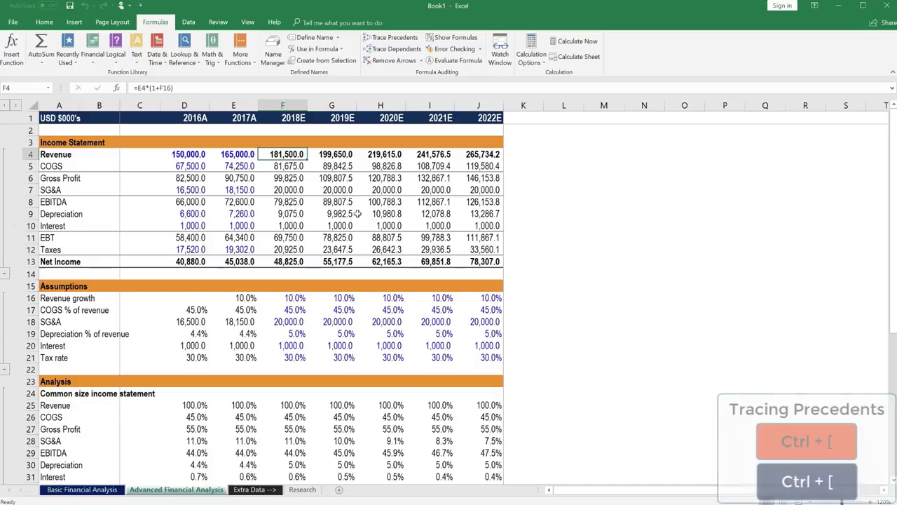
key("ctrl+bracketleft")
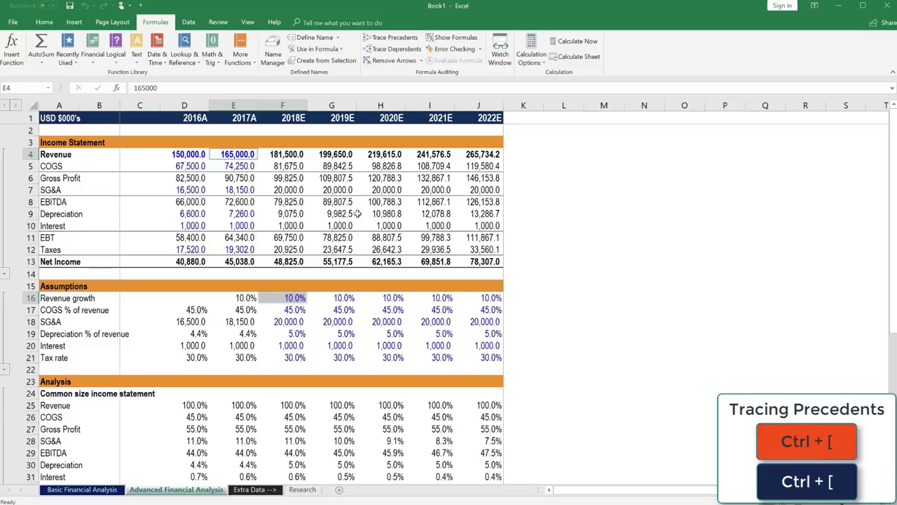
key("Down")
key("Down")
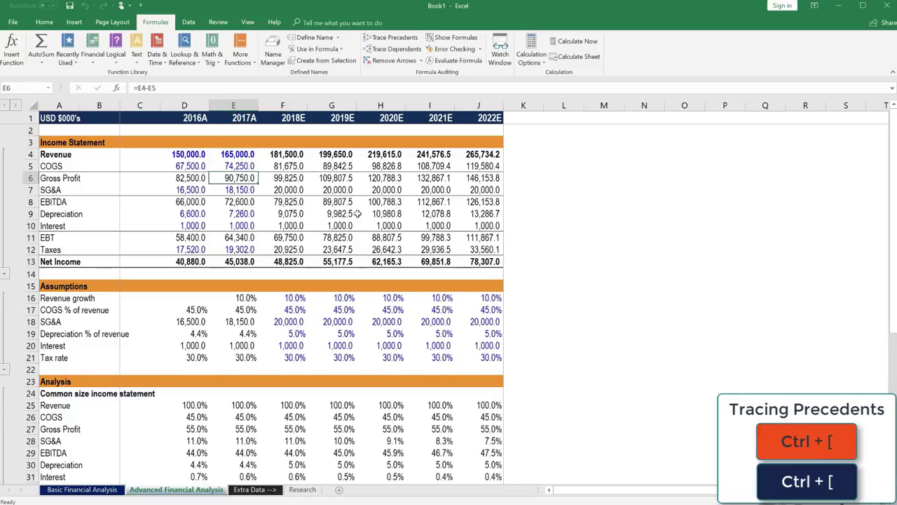
Jump from the 2017A Revenue formula in E37 to its precedents, and locate the % Change input among them
scroll(214, 404, "down", 8)
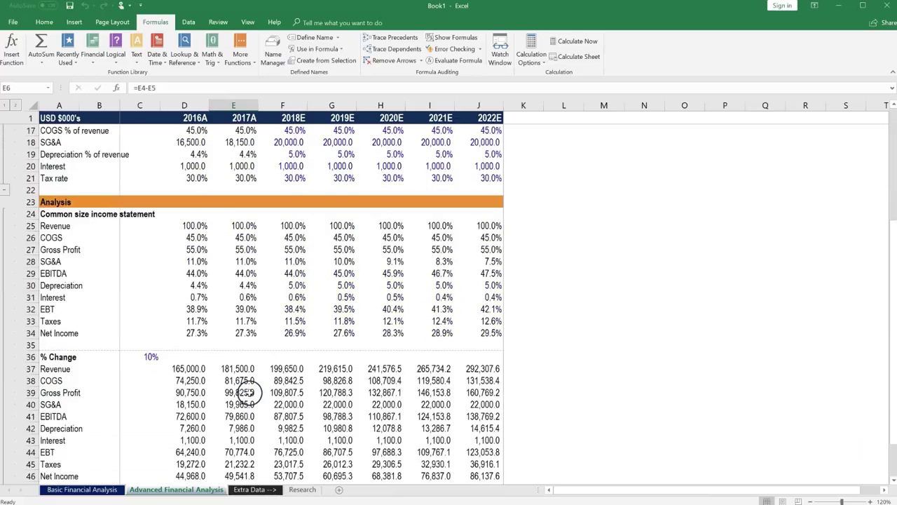
left_click(231, 258)
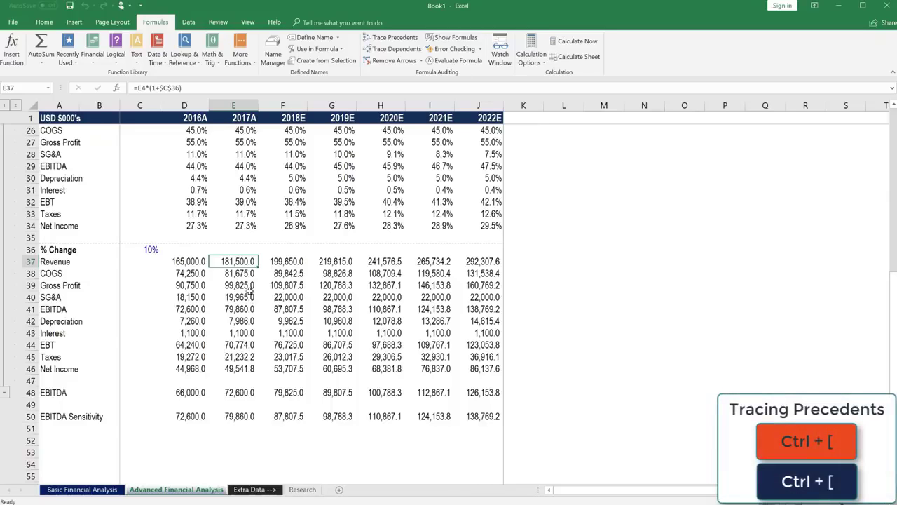
key("ctrl+bracketleft")
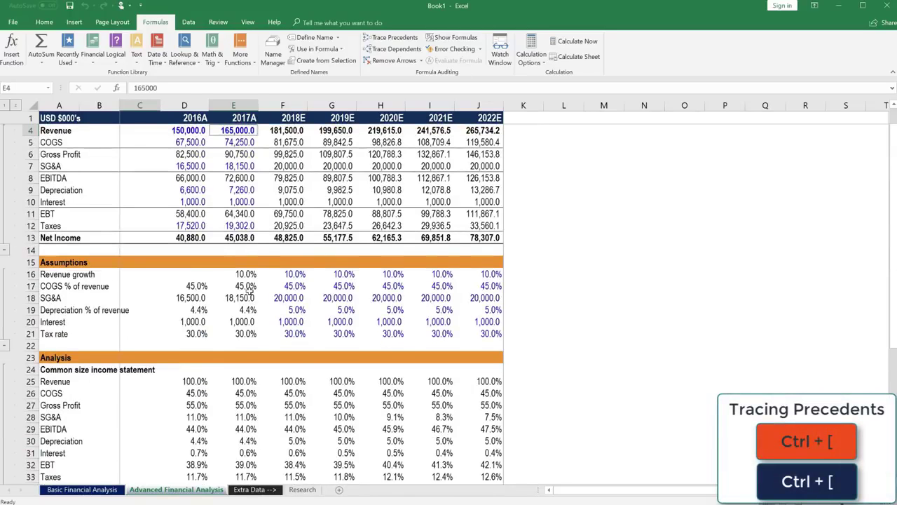
scroll(244, 252, "up", 1)
scroll(245, 189, "down", 5)
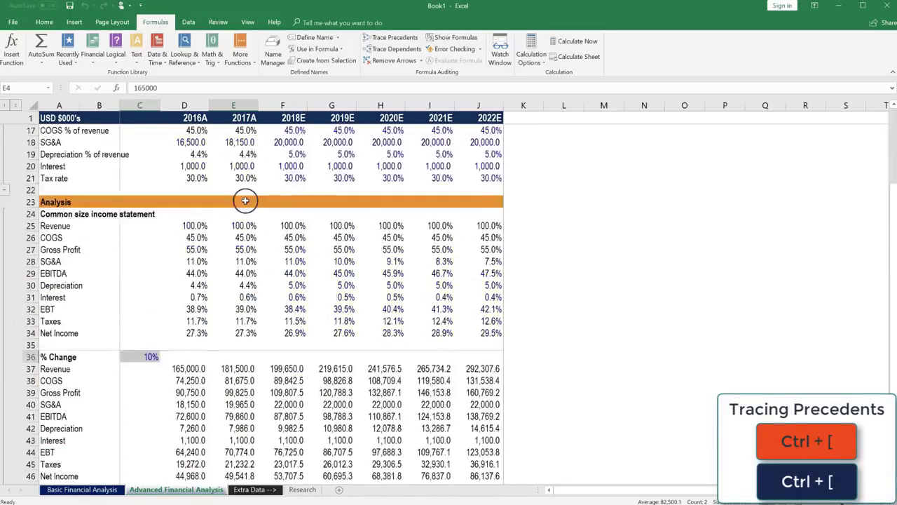
scroll(246, 201, "down", 4)
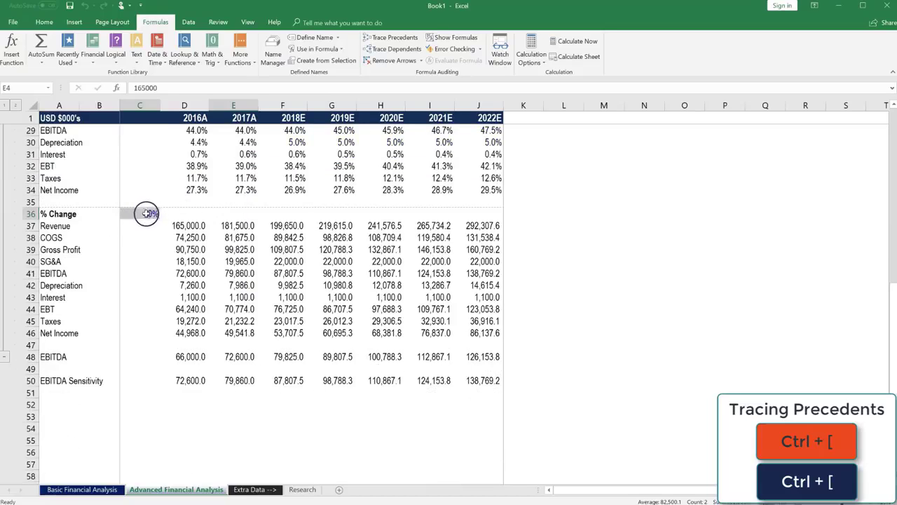
left_click(310, 237)
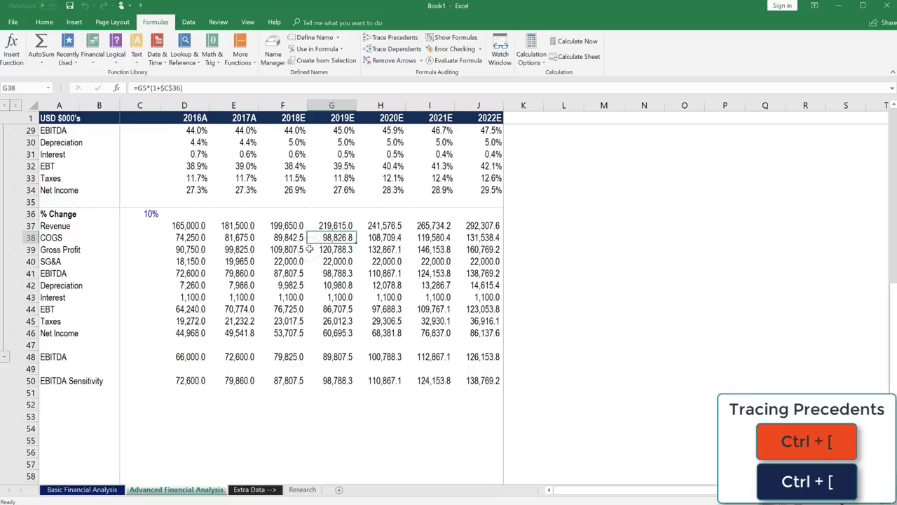
Trace the dependents of the % Change input in C36, and remove the arrows
left_click(151, 213)
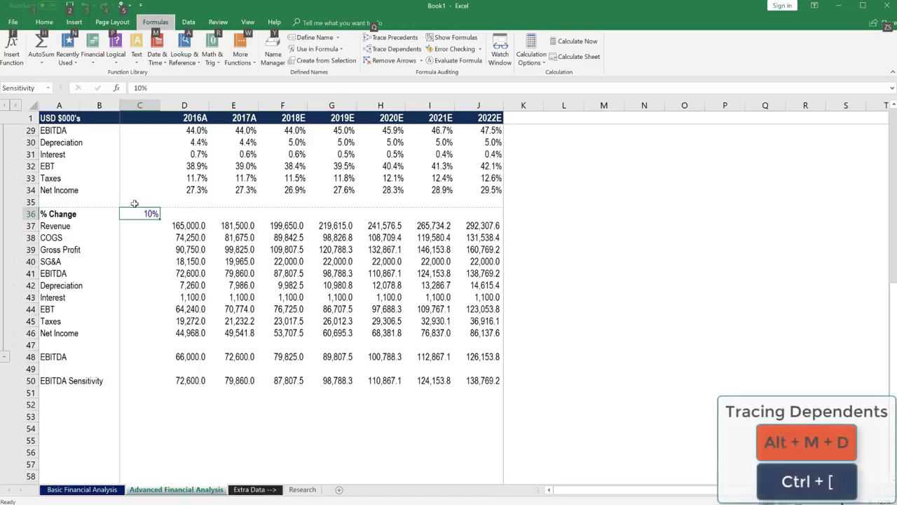
key("alt+m")
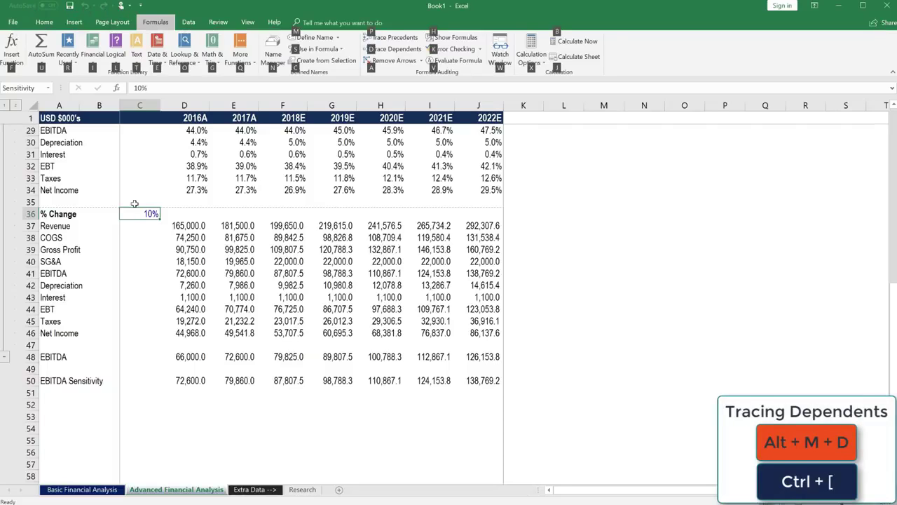
key("d")
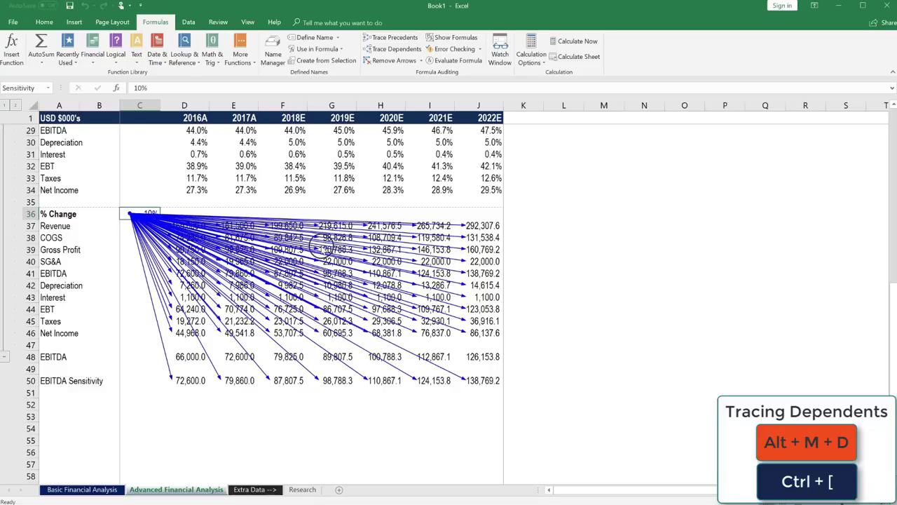
left_click(390, 61)
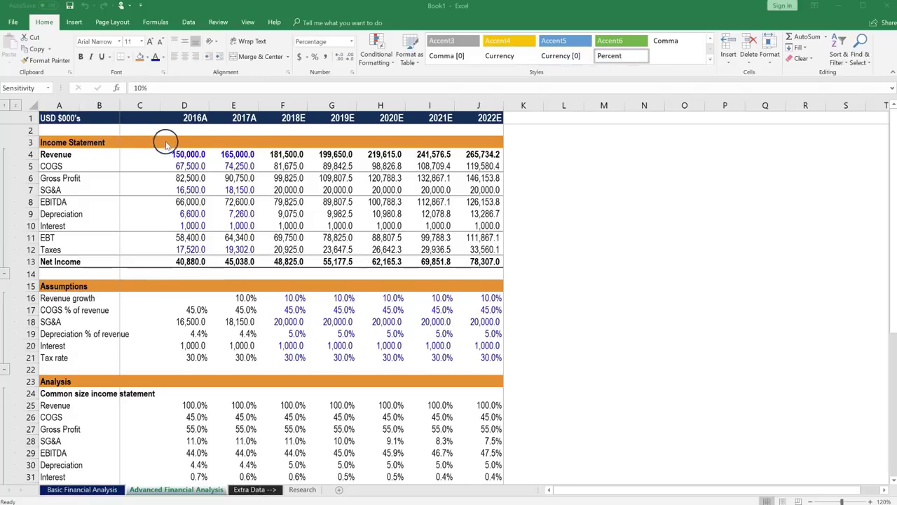
Select all income statement figures from 2016A Revenue to 2022E Net Income, D4:J13
left_click(182, 154)
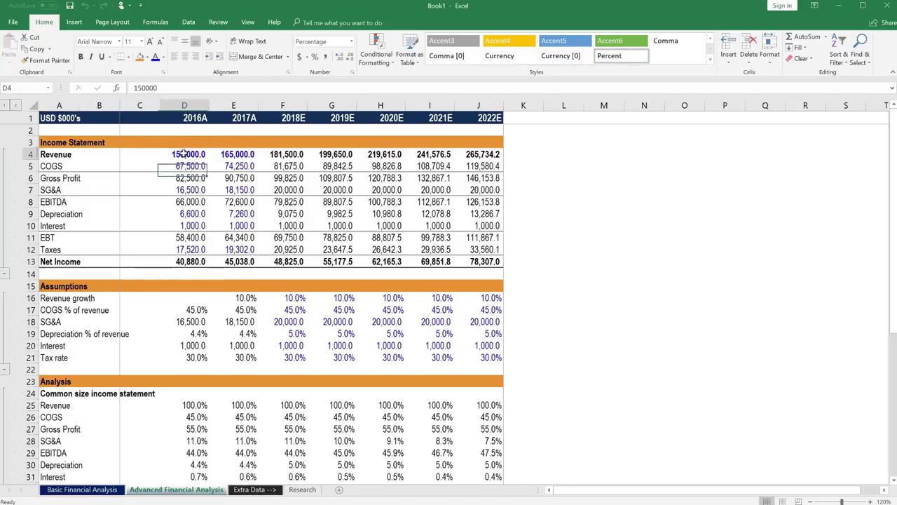
key("ctrl+shift+Down")
key("ctrl+shift+Right")
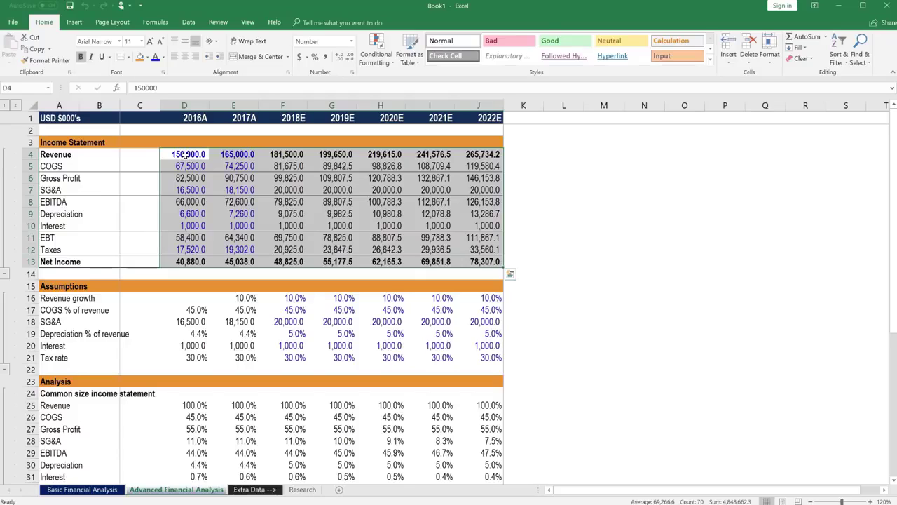
Inspect the contents of the 2018E, 2017A and 2016A Revenue cells in row 4 one by one, without changing them
key("Right")
key("Right")
key("F2")
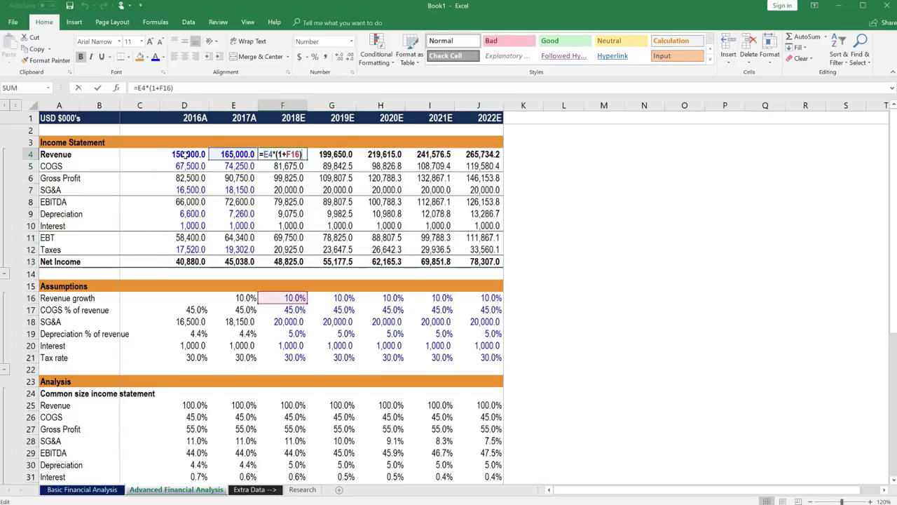
key("Escape")
key("Left")
key("F2")
key("Escape")
key("Left")
key("F2")
key("Escape")
Inspect the COGS cells in row 5 from 2016A to 2019E one by one to tell inputs from formulas
key("Down")
key("F2")
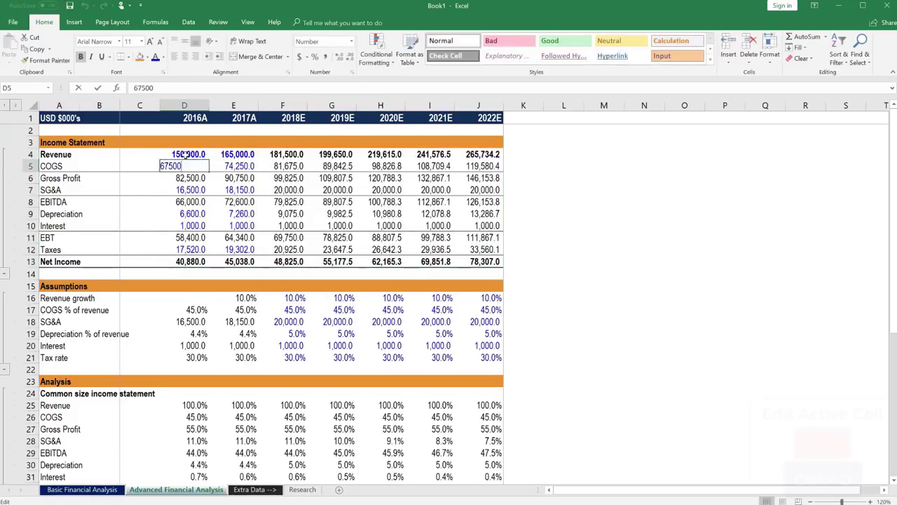
key("Escape")
key("Right")
key("F2")
key("Escape")
key("Right")
key("F2")
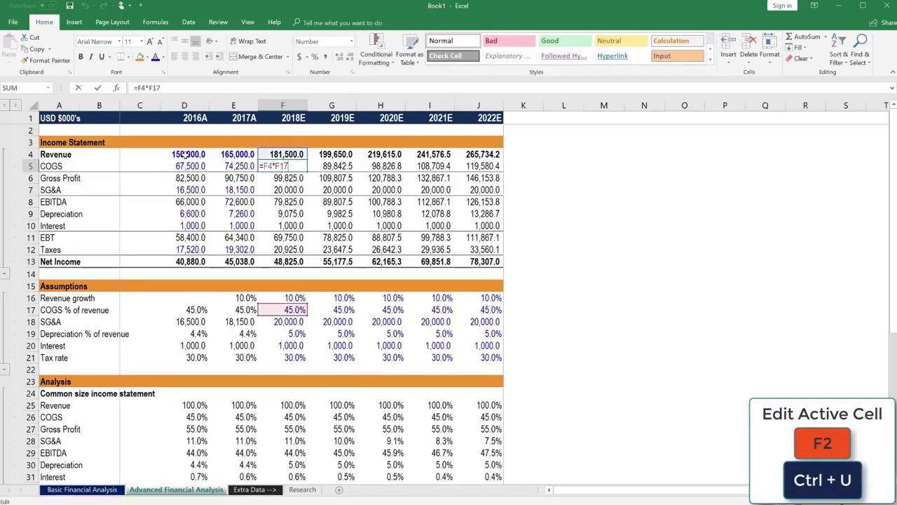
key("Escape")
key("Right")
key("F2")
key("Escape")
Check the Gross Profit formula for 2017A in E6 without changing it
key("Down")
key("Left")
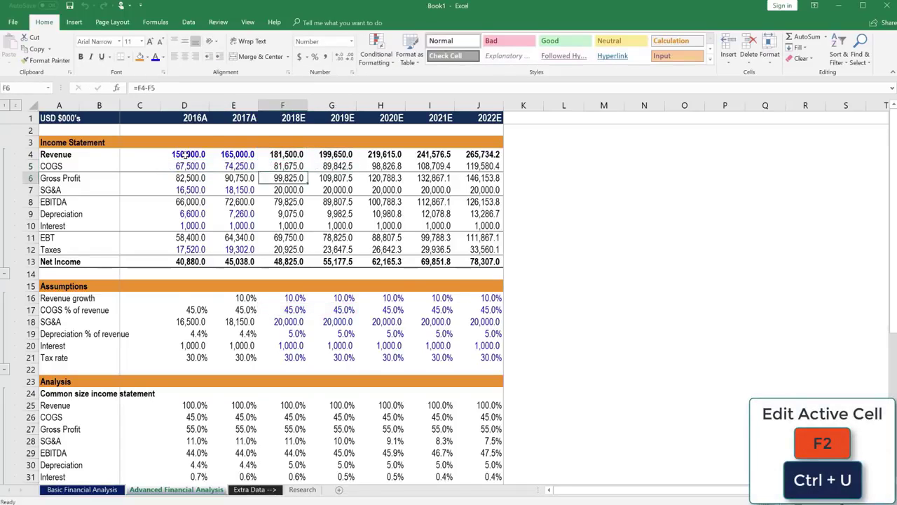
key("Left")
key("F2")
key("Escape")
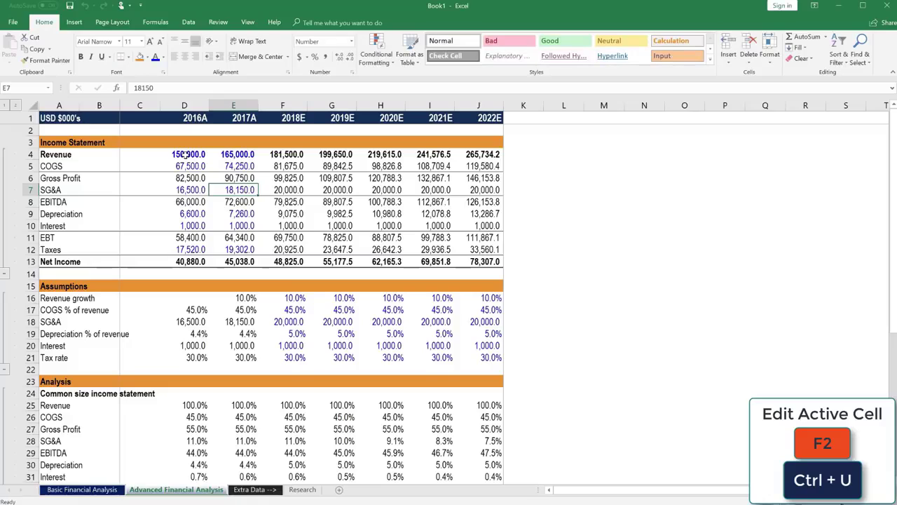
Return to the empty cell A2 above the Income Statement heading
key("Left")
key("Left")
key("Up")
key("Left")
key("Up")
key("Up")
key("Up")
key("Left")
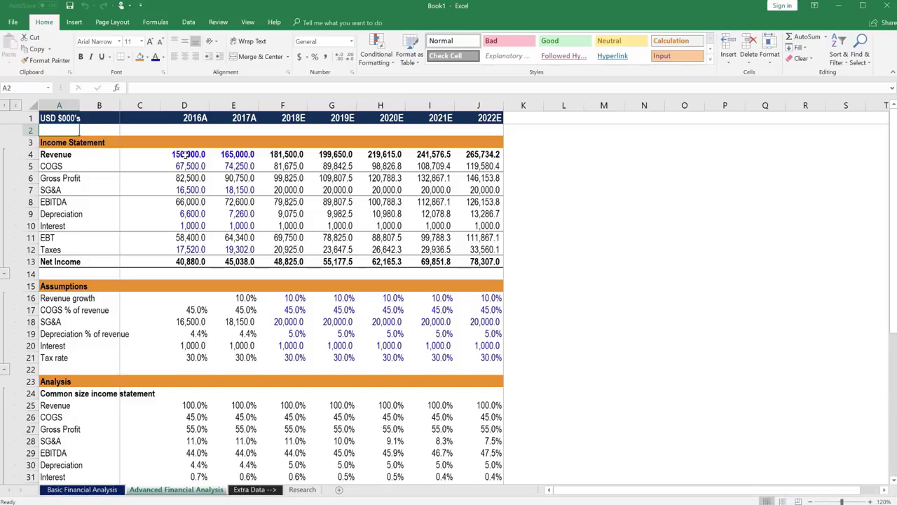
key("alt")
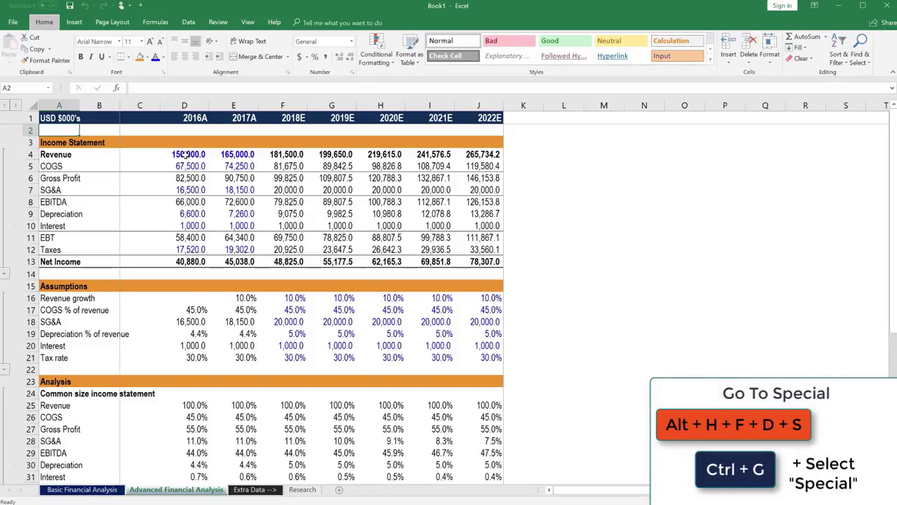
key("h")
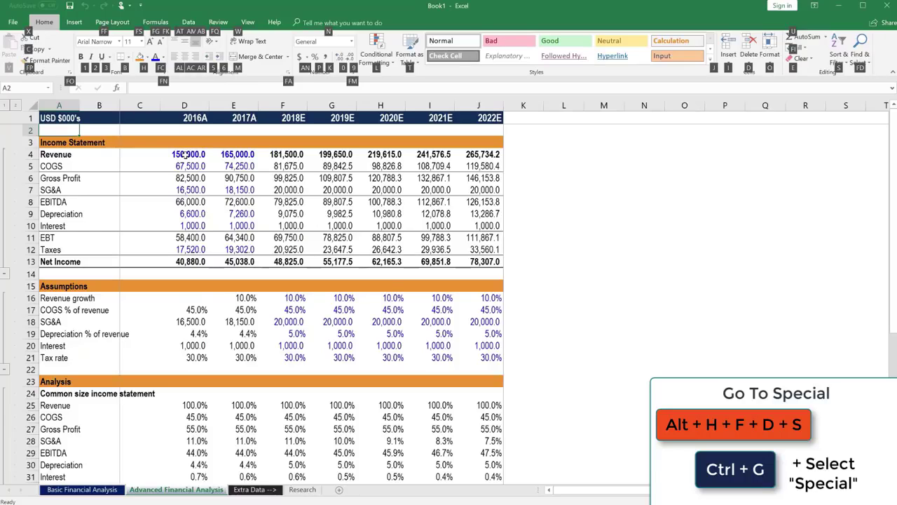
key("f")
key("d")
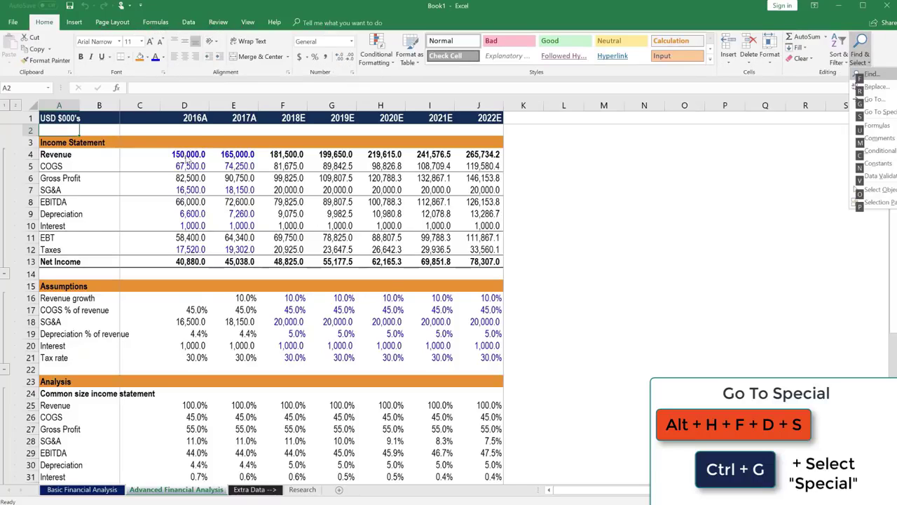
key("s")
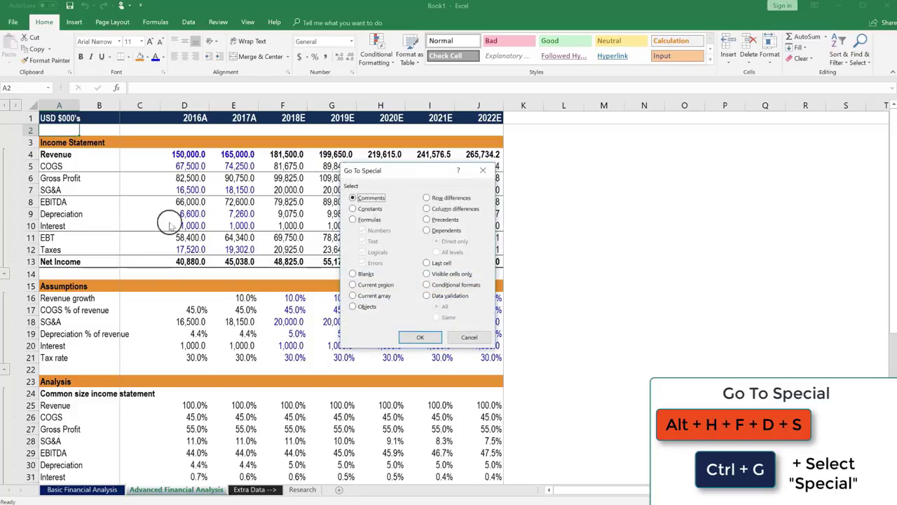
left_click(470, 337)
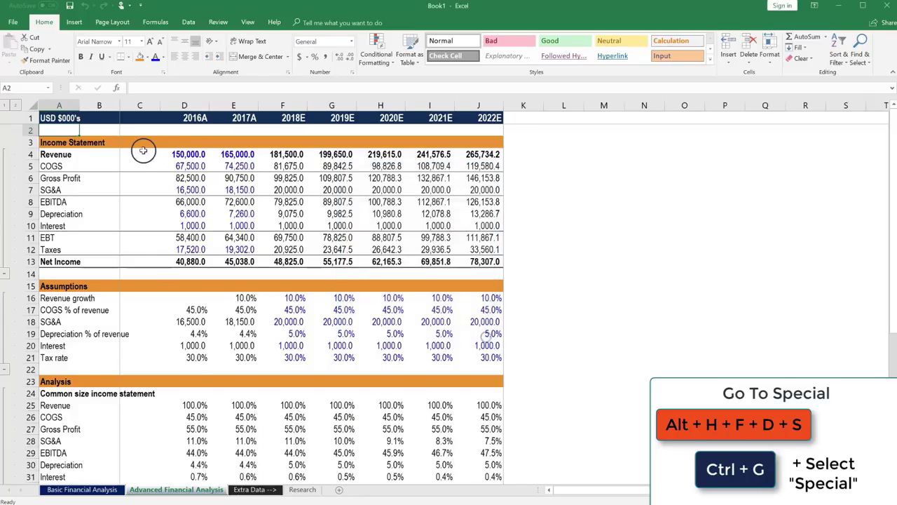
Select all constants on the sheet except text cells with Go To Special, and review the highlighted hardcoded inputs across all sections
key("F5")
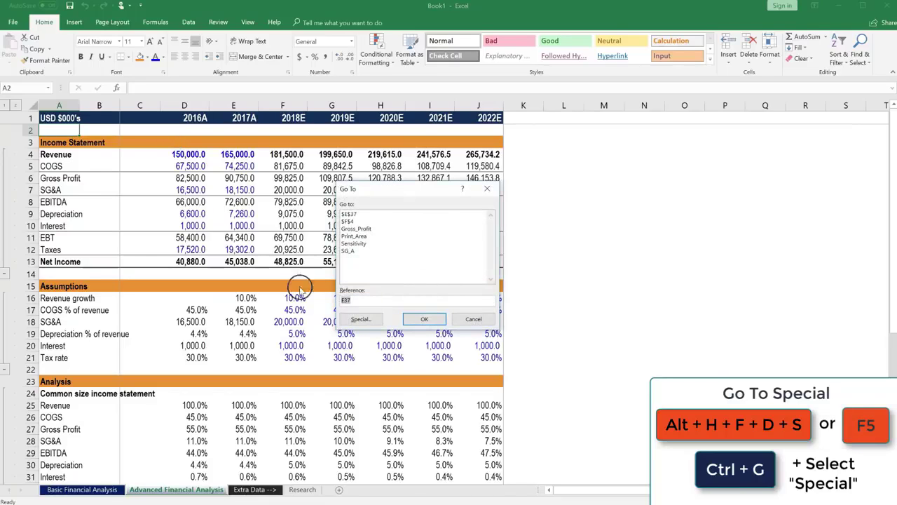
left_click(361, 319)
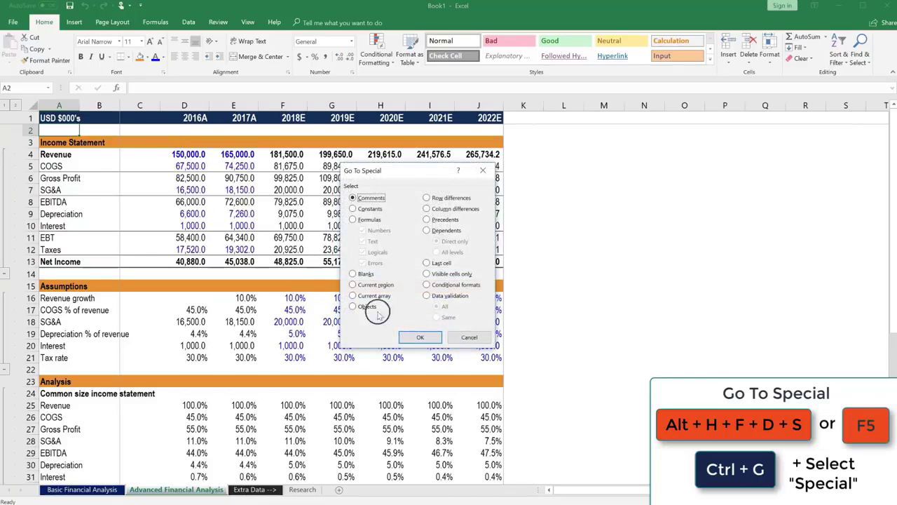
left_click_drag(384, 171, 383, 148)
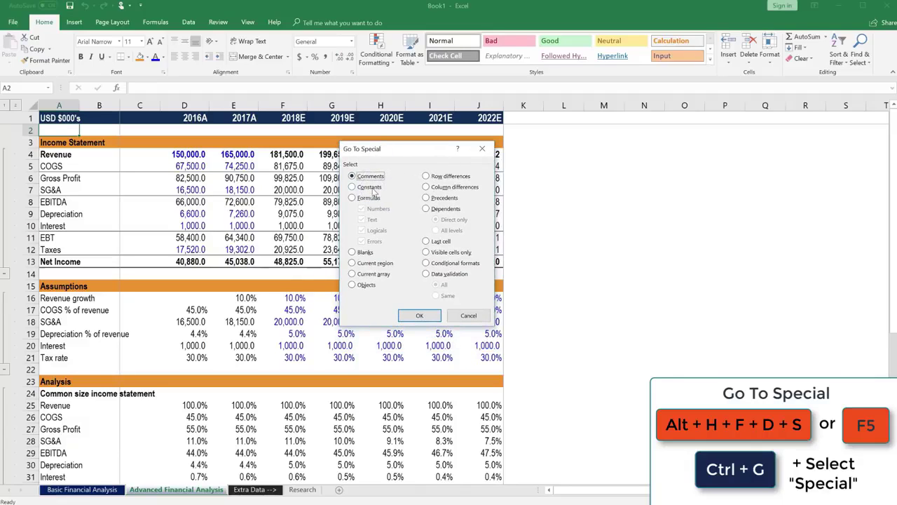
left_click(372, 188)
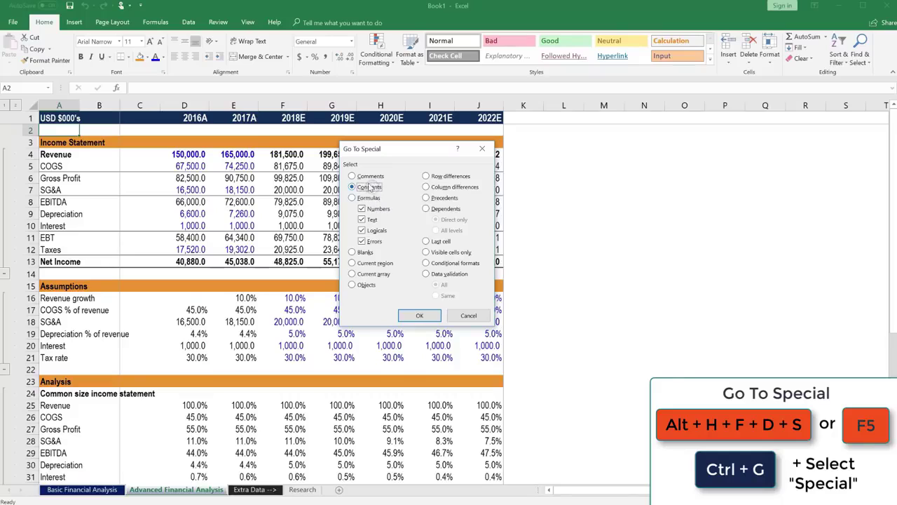
left_click(361, 188)
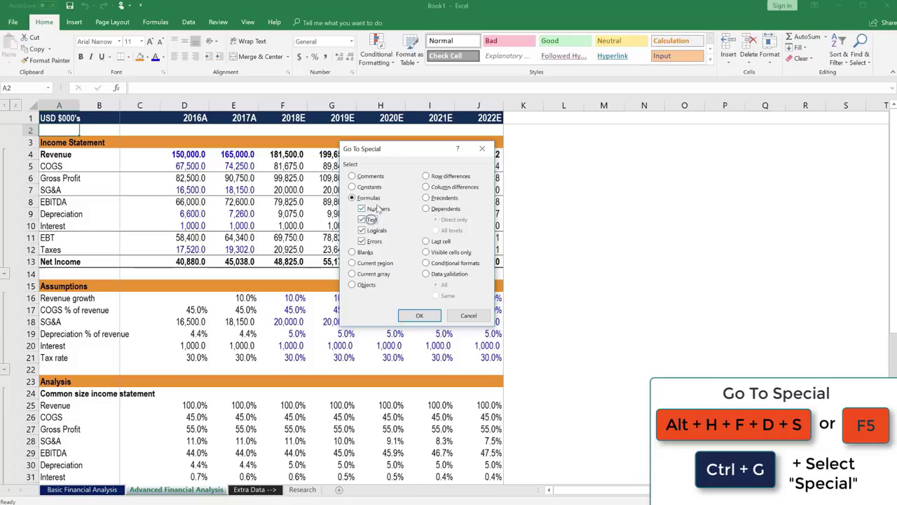
left_click(370, 187)
left_click(407, 315)
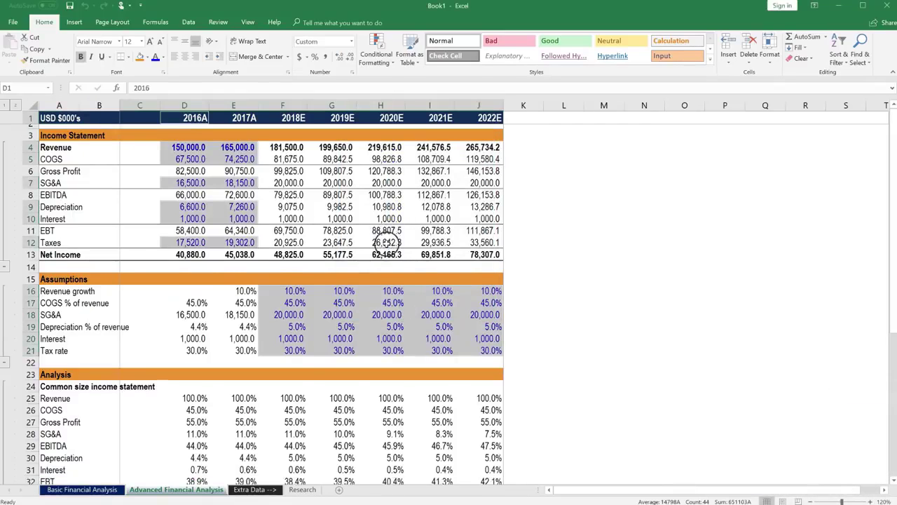
scroll(387, 244, "down", 6)
scroll(387, 244, "down", 2)
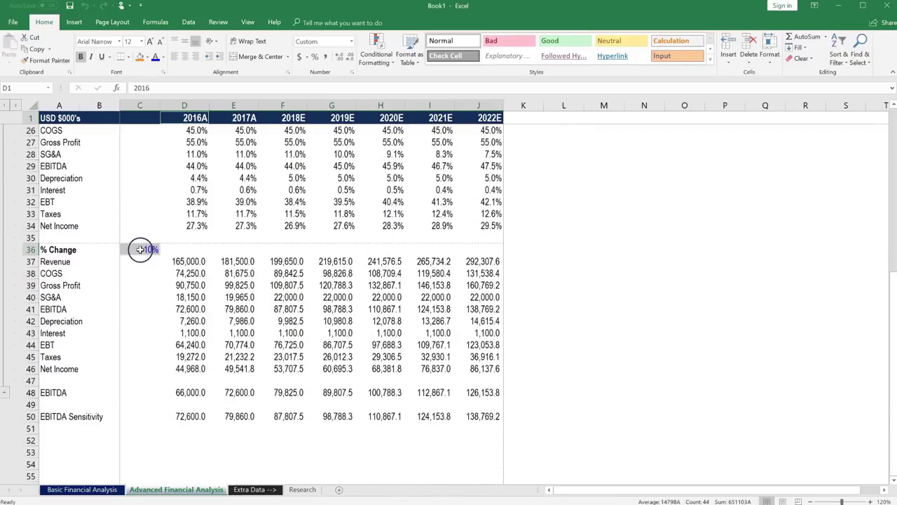
scroll(147, 252, "up", 6)
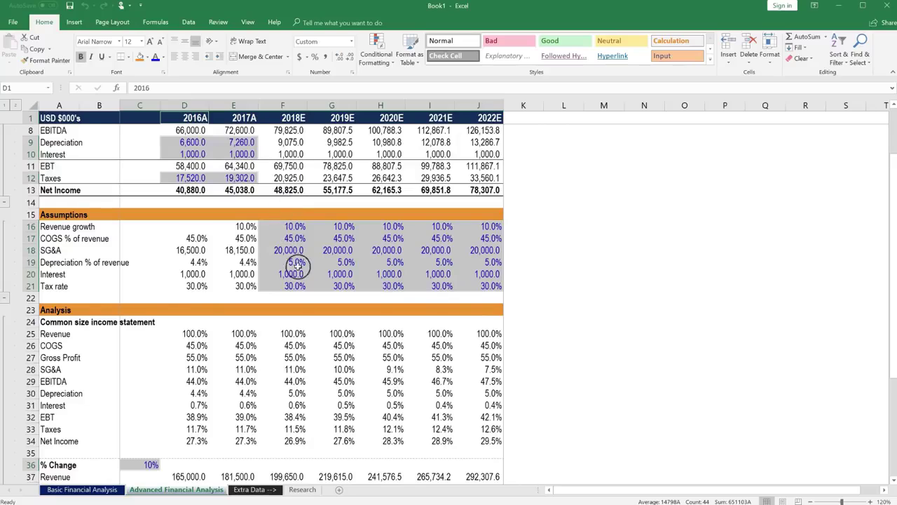
scroll(358, 250, "up", 2)
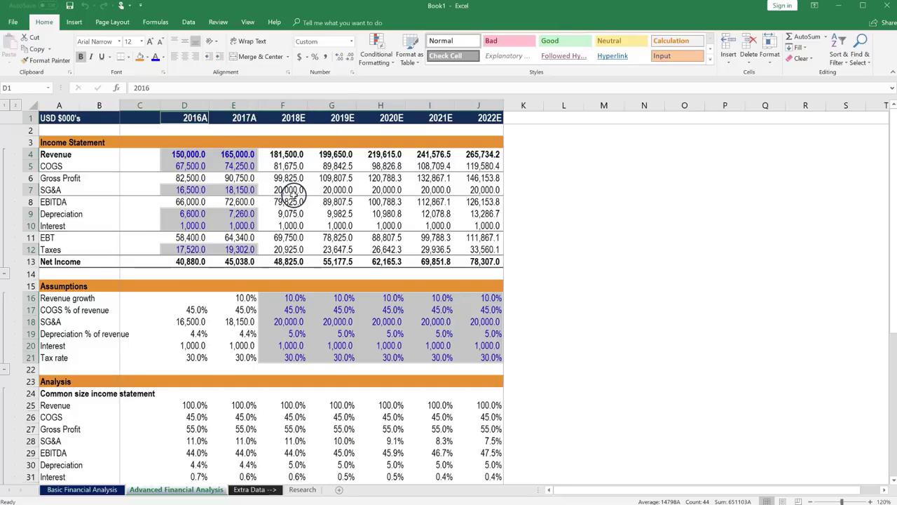
Select all formula cells on the sheet with Go To Special, review them across all sections, and clear the selection
left_click(293, 190)
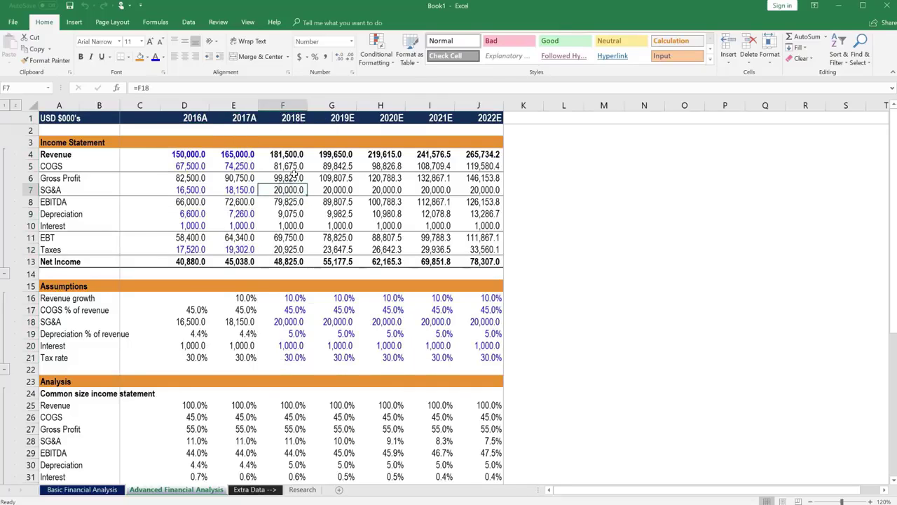
key("F5")
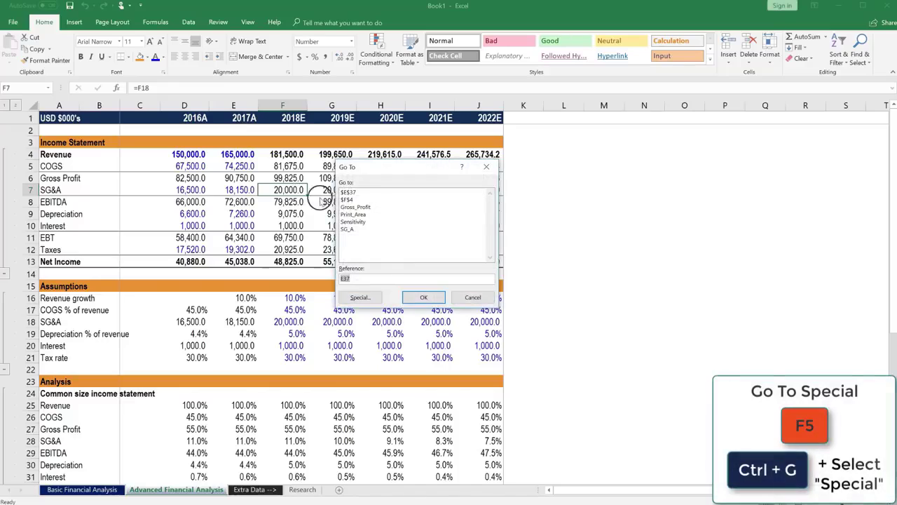
left_click(359, 297)
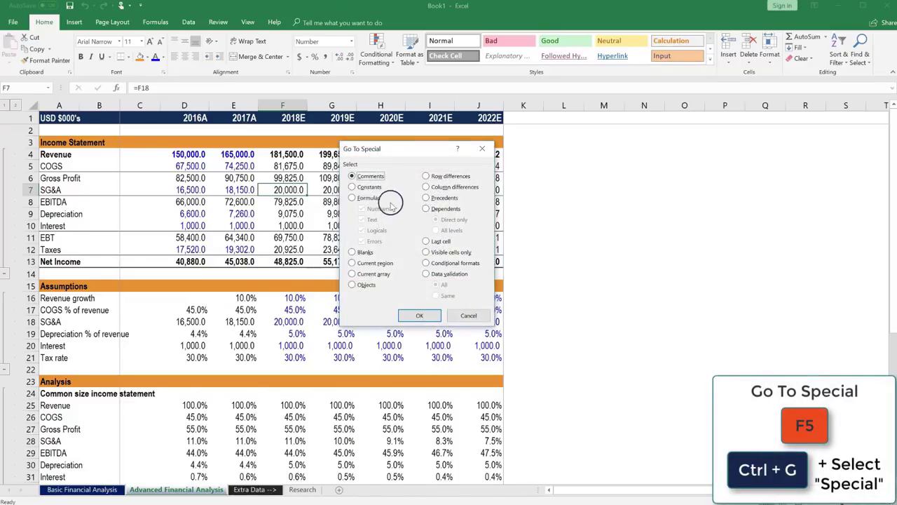
left_click(364, 199)
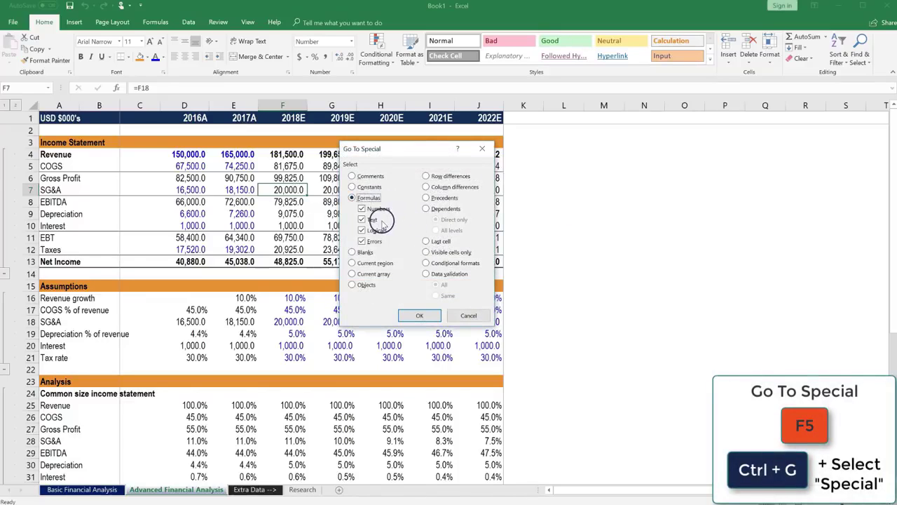
left_click(418, 316)
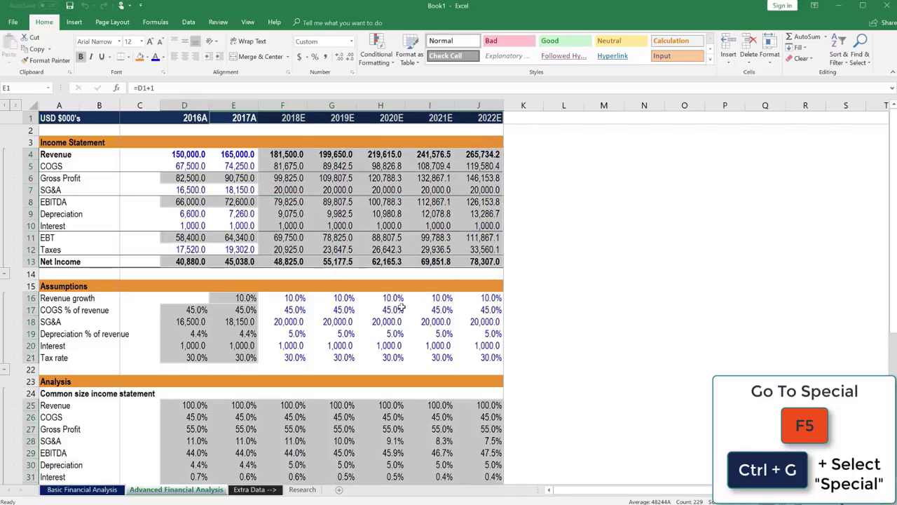
scroll(401, 307, "down", 3)
scroll(386, 361, "down", 8)
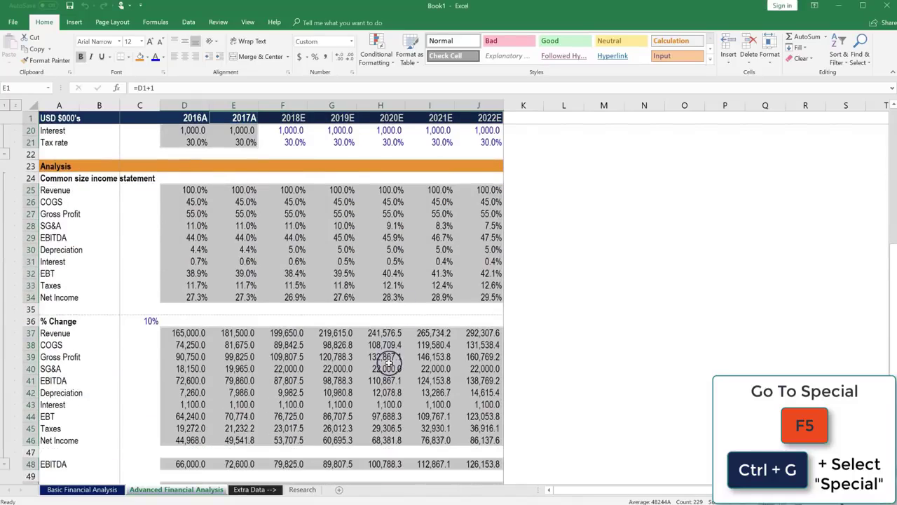
scroll(387, 363, "up", 4)
scroll(388, 362, "up", 4)
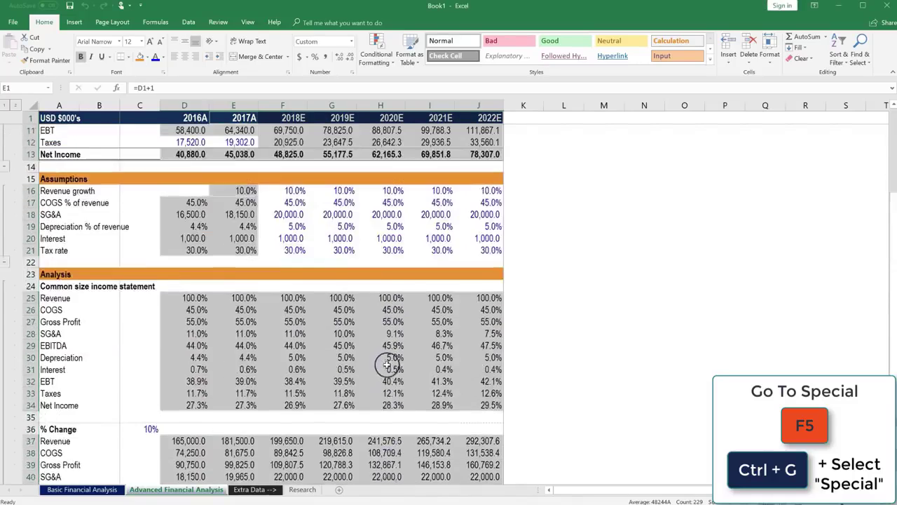
scroll(387, 363, "up", 3)
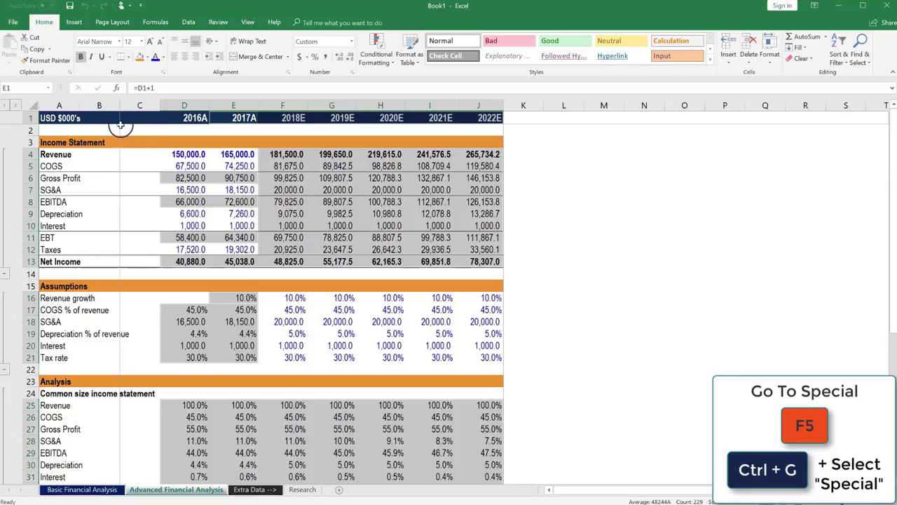
left_click(234, 154)
left_click(190, 129)
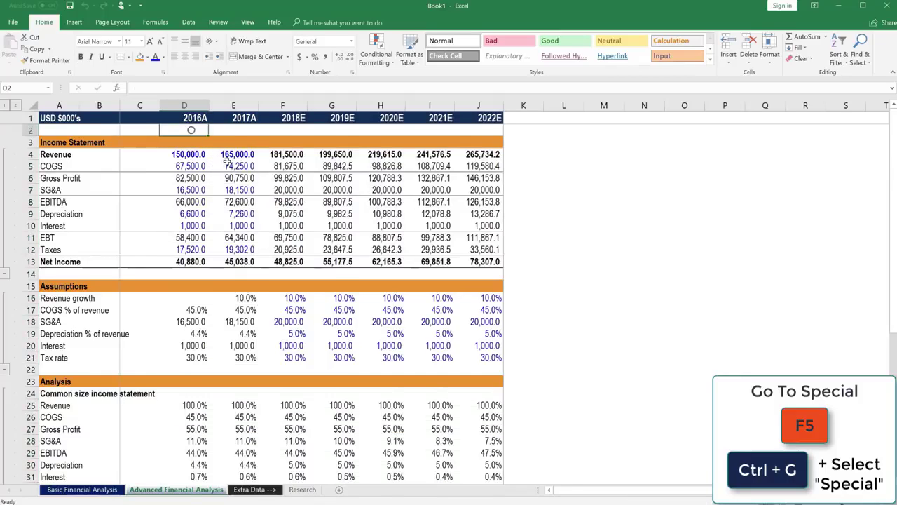
key("Left")
Set up a Less Than highlight rule with threshold 0.06 on the common size income statement values D25:J34
scroll(237, 320, "down", 2)
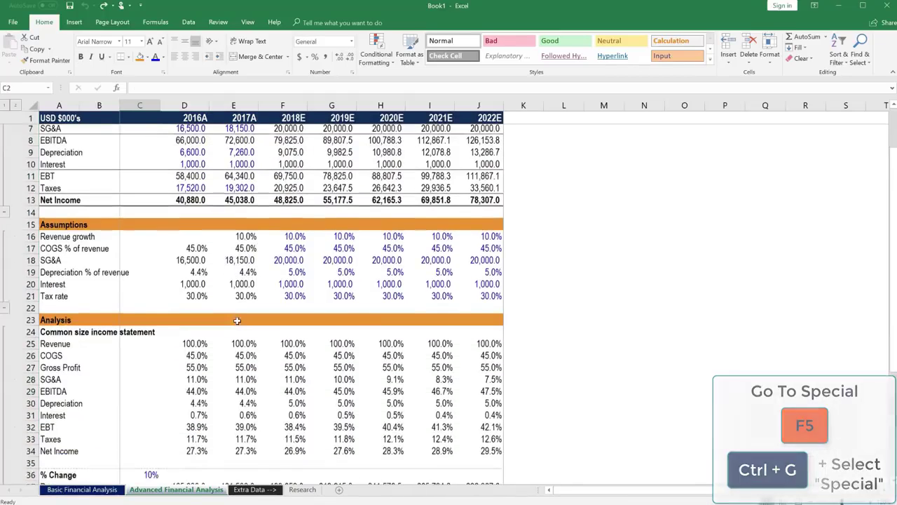
scroll(237, 320, "down", 3)
left_click(201, 262)
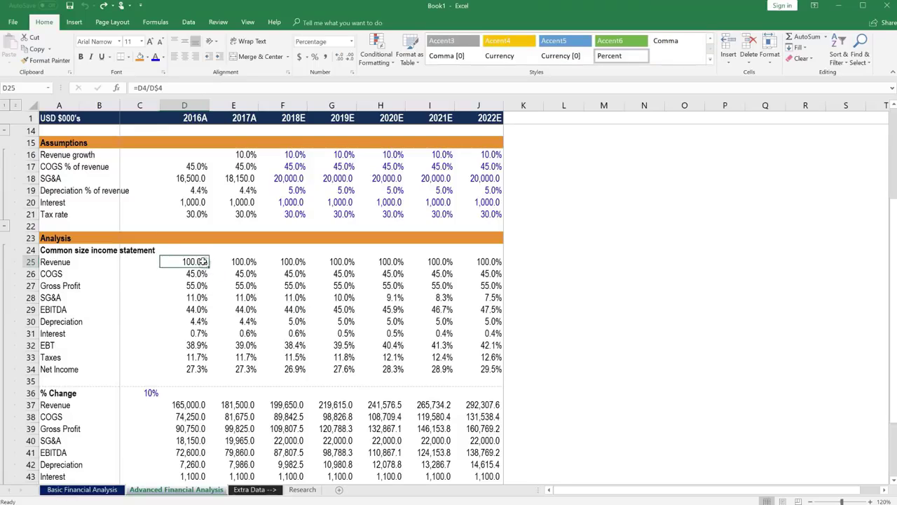
key("ctrl+a")
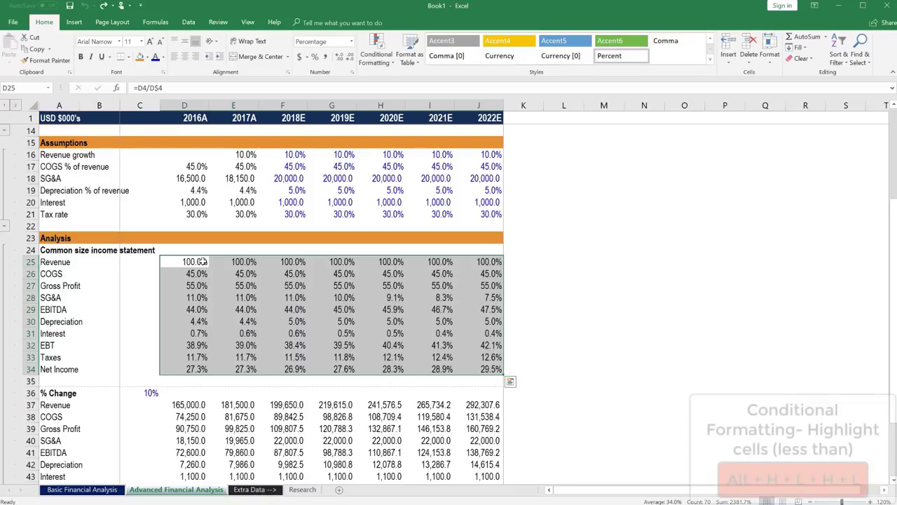
key("alt")
key("h")
key("alt")
key("h")
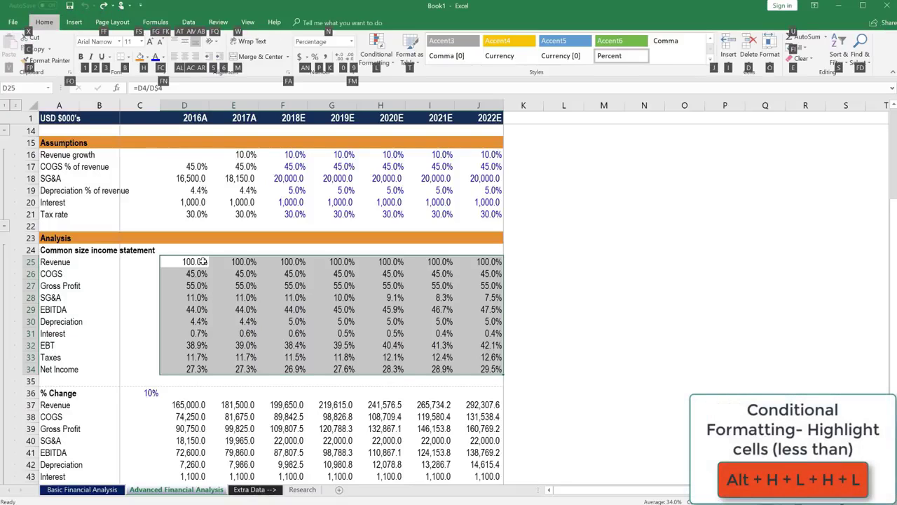
key("l")
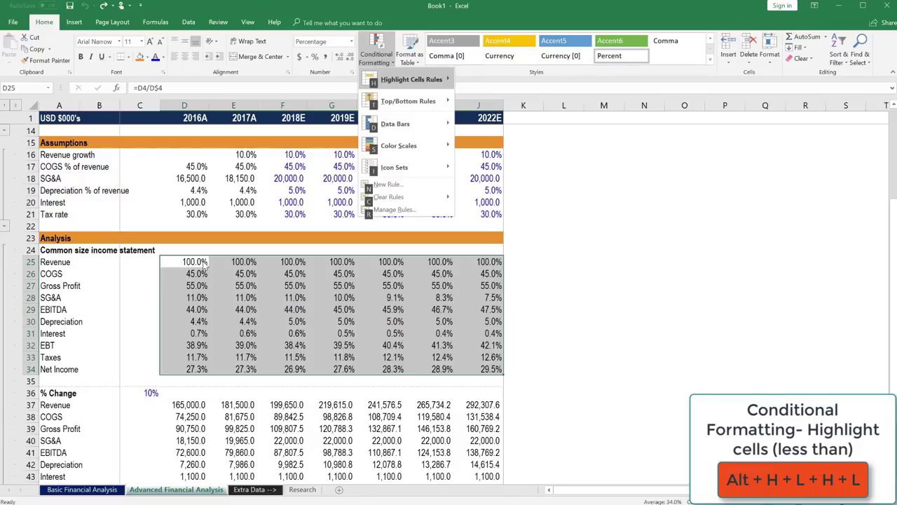
key("h")
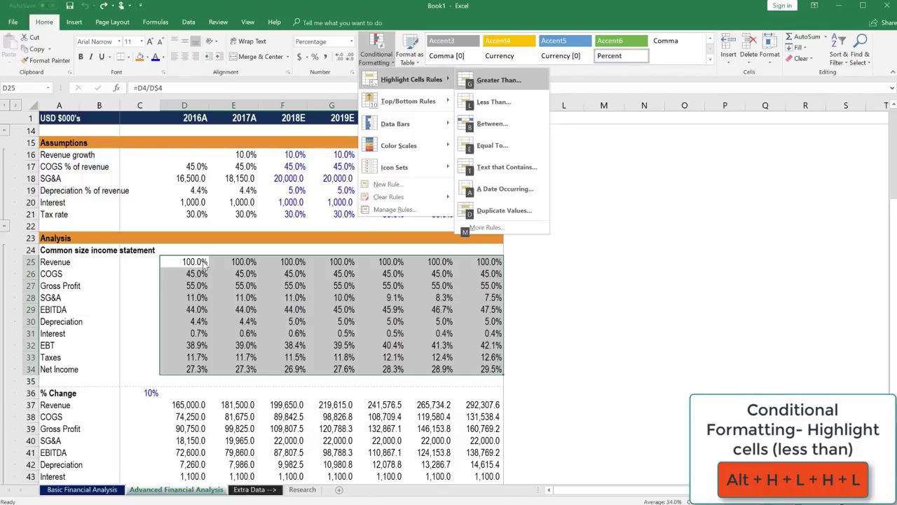
key("l")
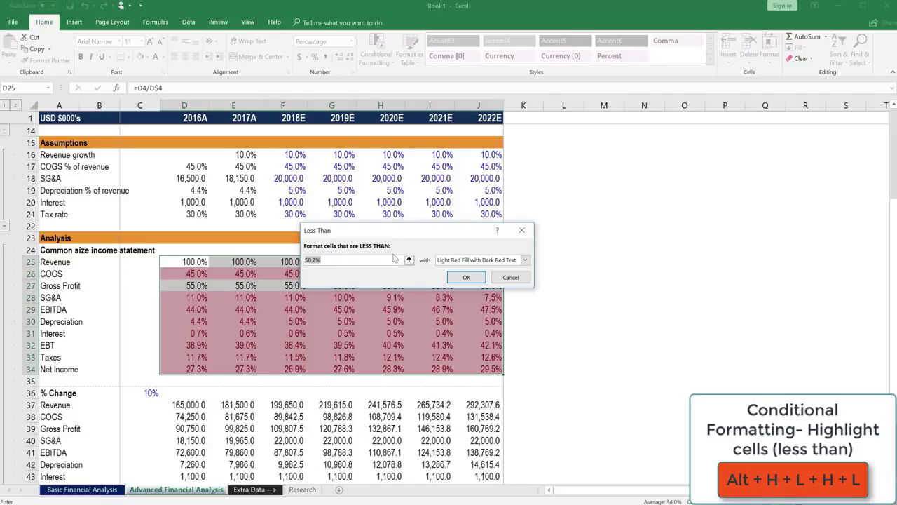
type("0")
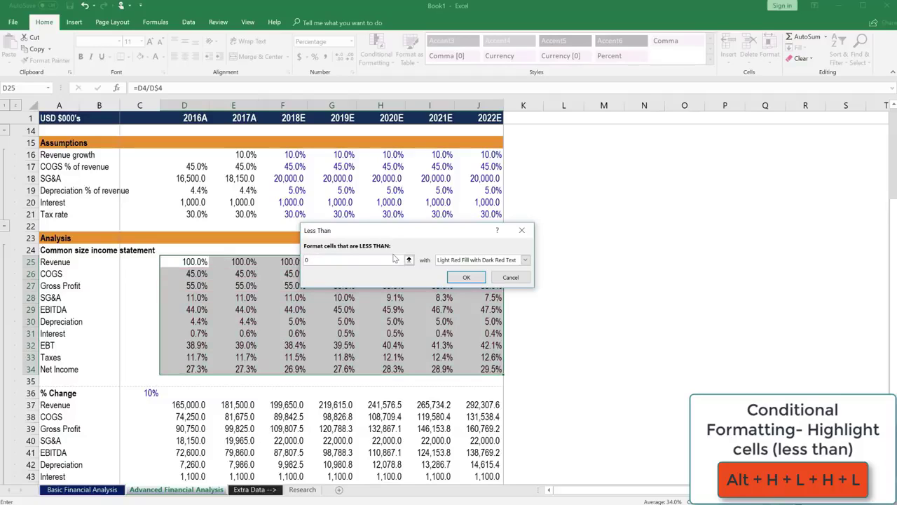
type(".06")
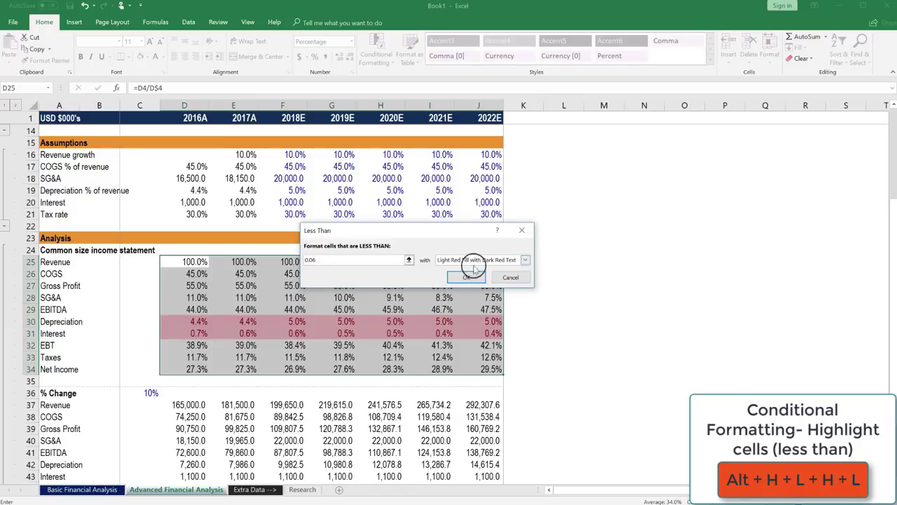
Give the Less Than rule a custom format with a dark grey font colour and apply it to the common size values
left_click(525, 260)
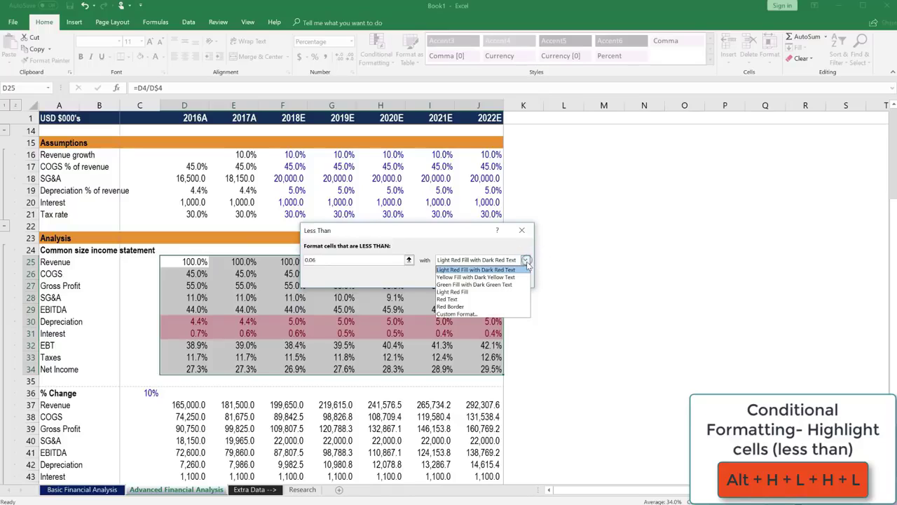
left_click(487, 314)
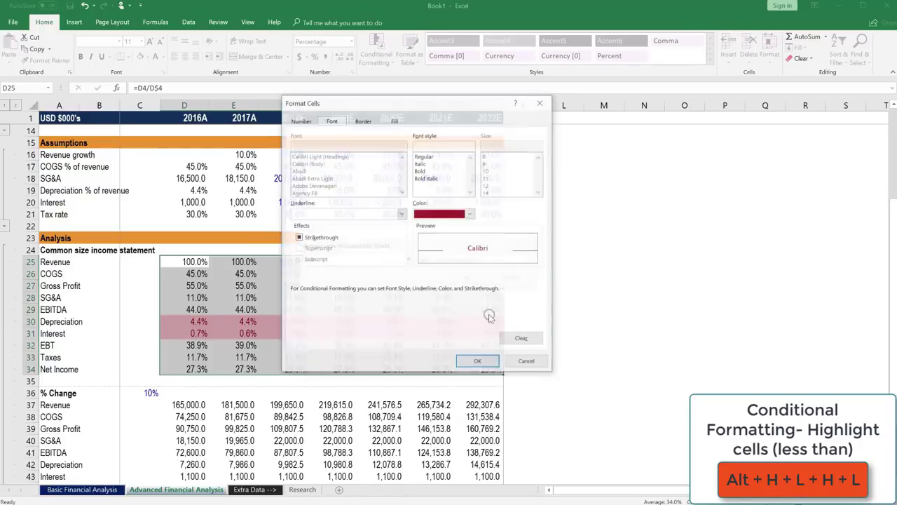
left_click(395, 120)
left_click(357, 147)
left_click(357, 120)
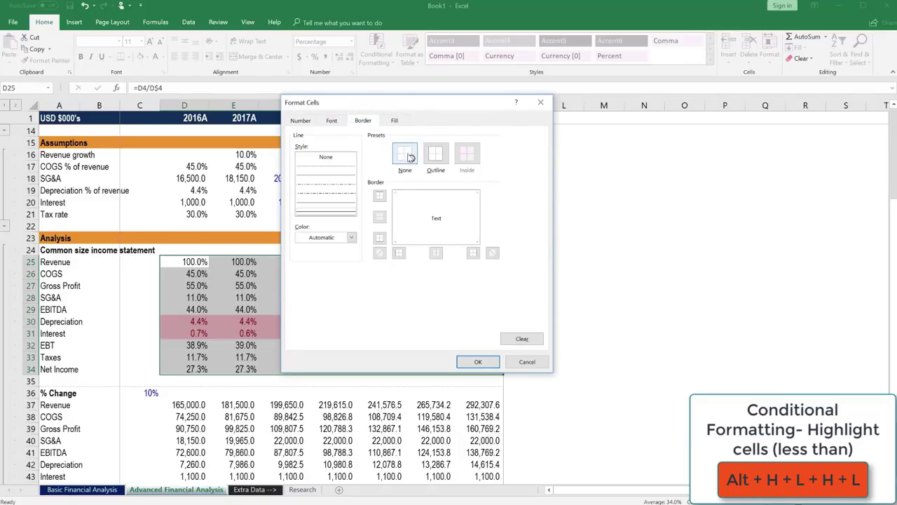
left_click(330, 121)
left_click(435, 214)
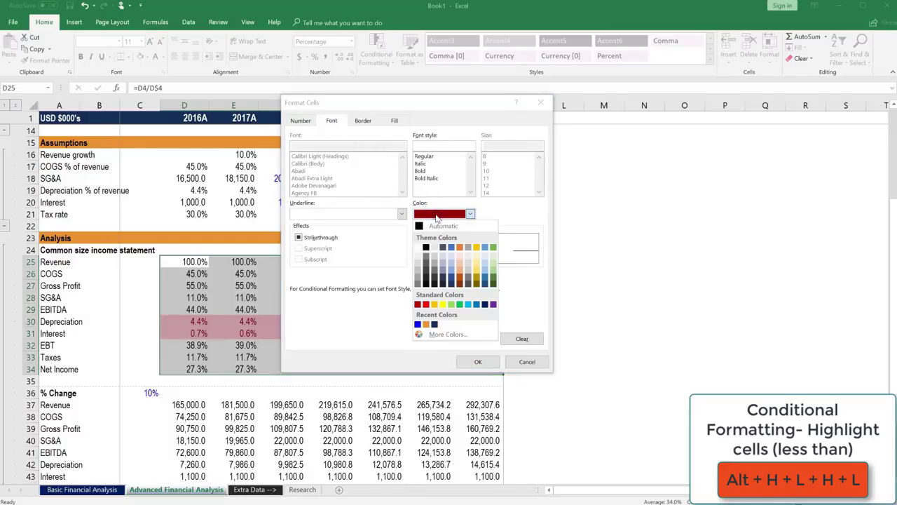
left_click(417, 283)
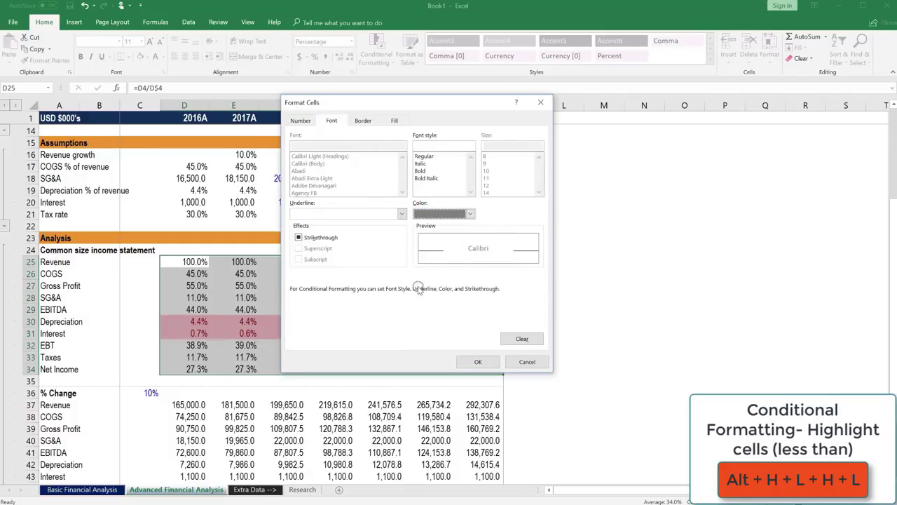
left_click(300, 121)
left_click(333, 120)
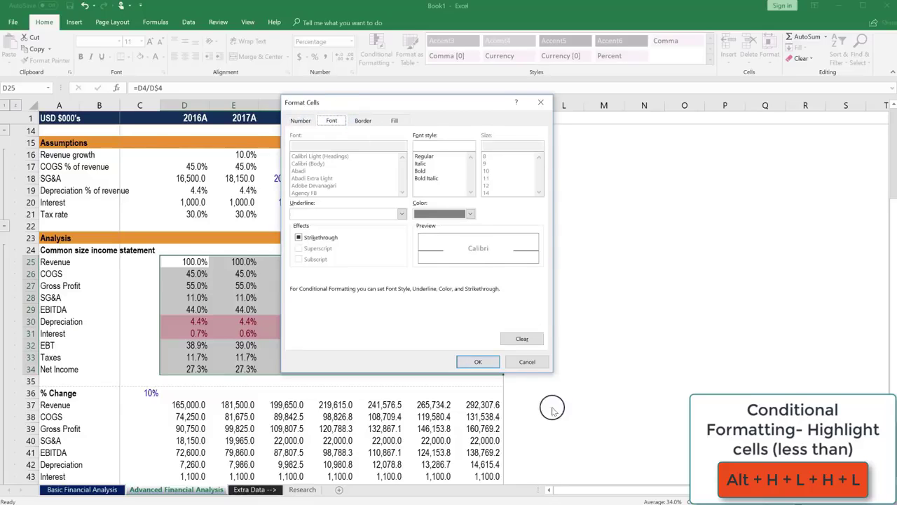
left_click(482, 361)
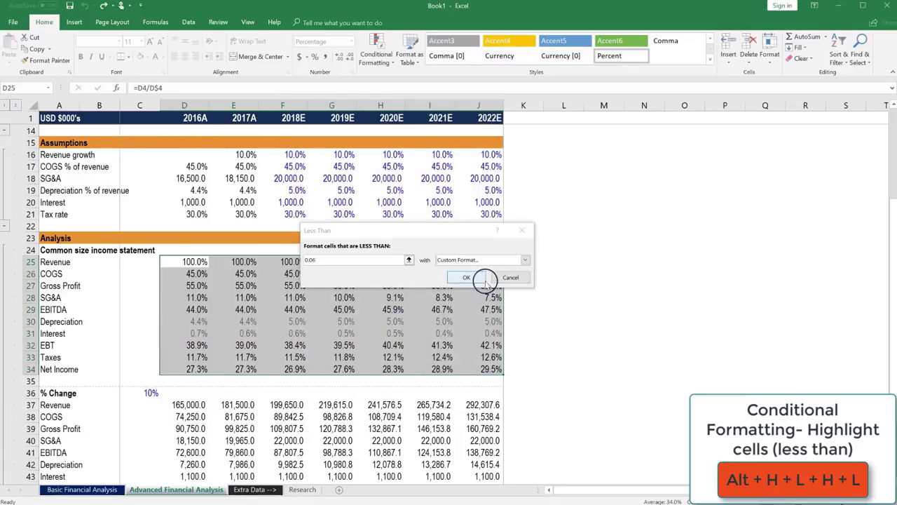
left_click(457, 276)
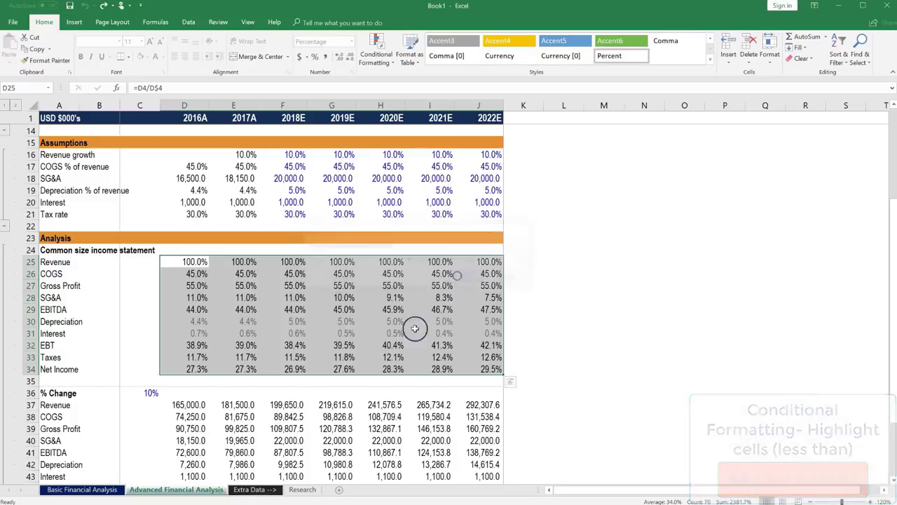
Deselect the range and review the conditional formatting on the Depreciation and Interest rows of the common size income statement
left_click(540, 358)
scroll(458, 385, "down", 1)
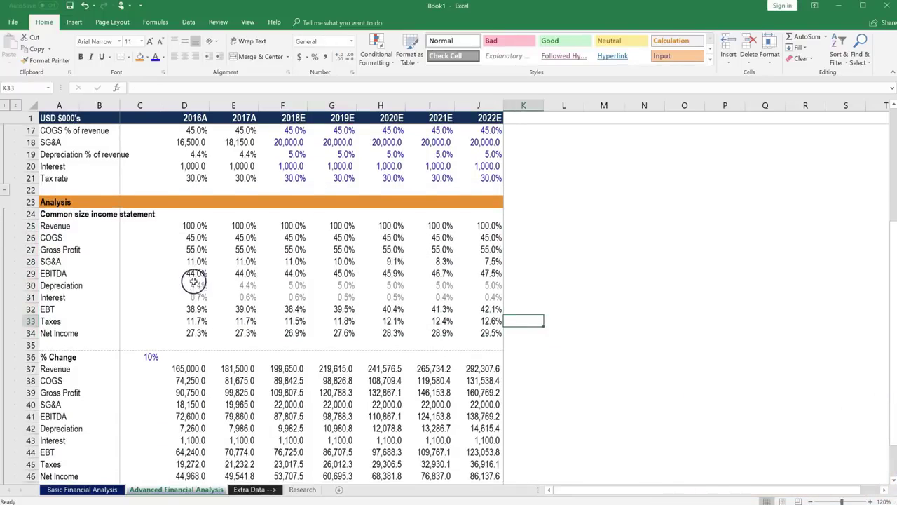
left_click_drag(194, 283, 476, 289)
left_click(285, 248)
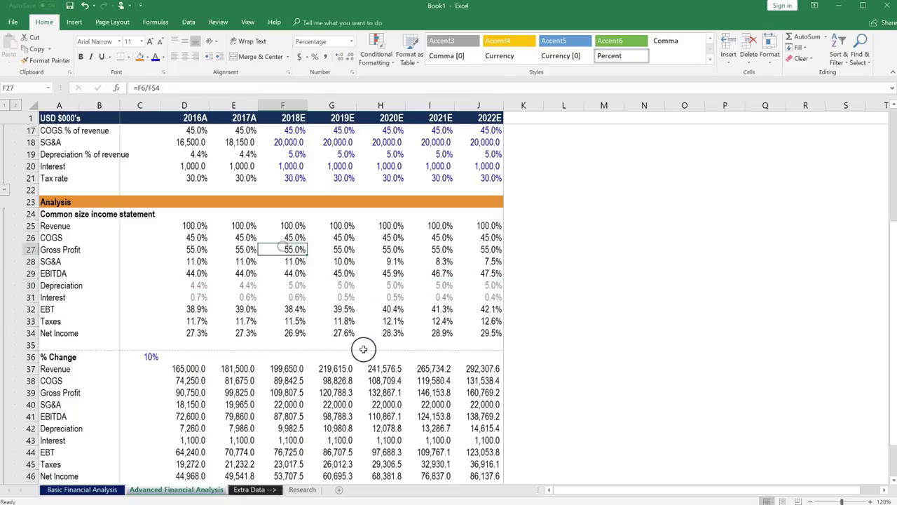
scroll(363, 349, "up", 2)
scroll(363, 349, "down", 3)
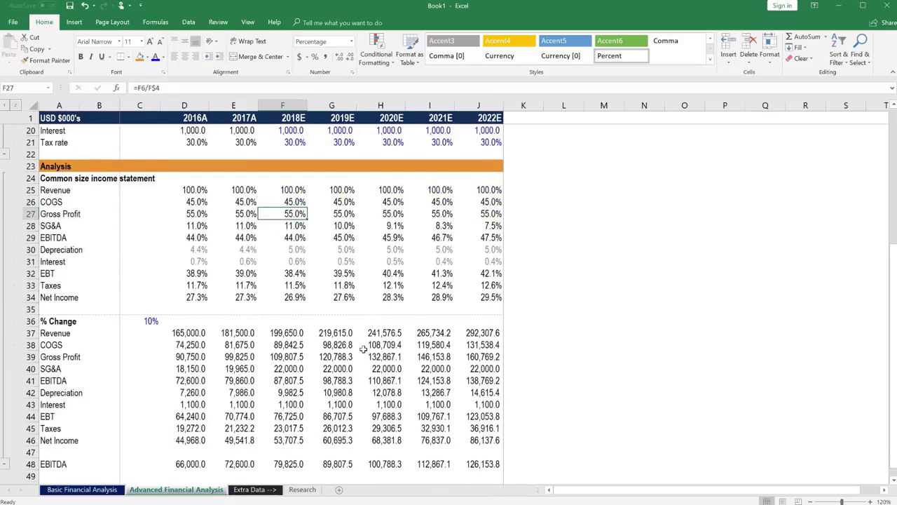
Apply a Greater Than highlight rule of 90000 with Green Fill with Dark Green Text to the EBITDA values D48:J48
scroll(363, 349, "down", 2)
left_click(197, 394)
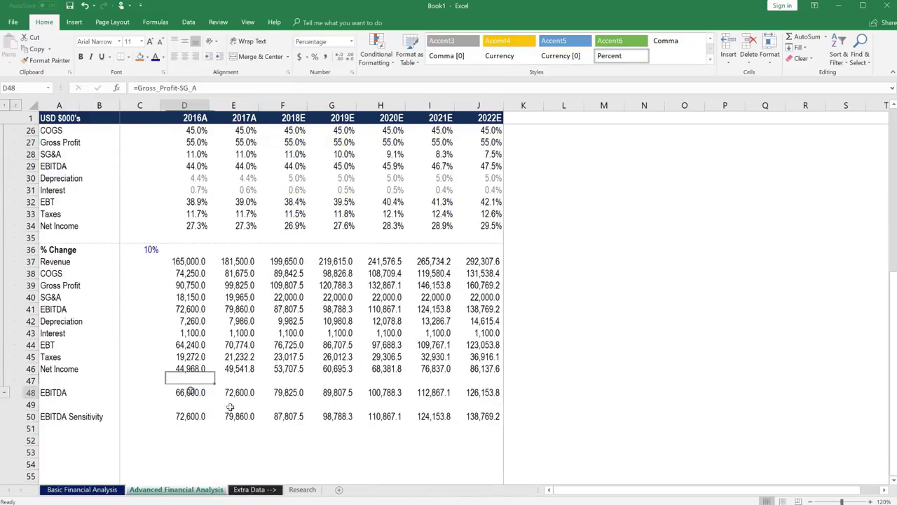
key("ctrl+shift+Right")
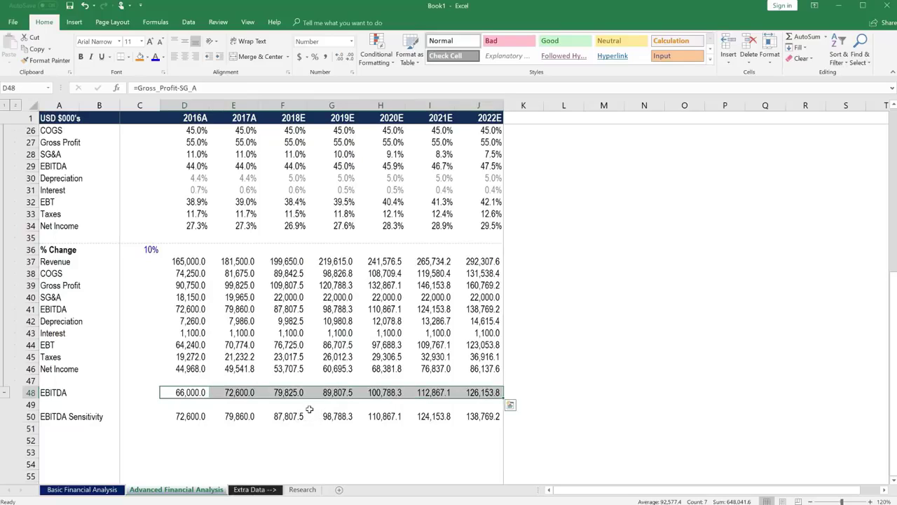
key("alt")
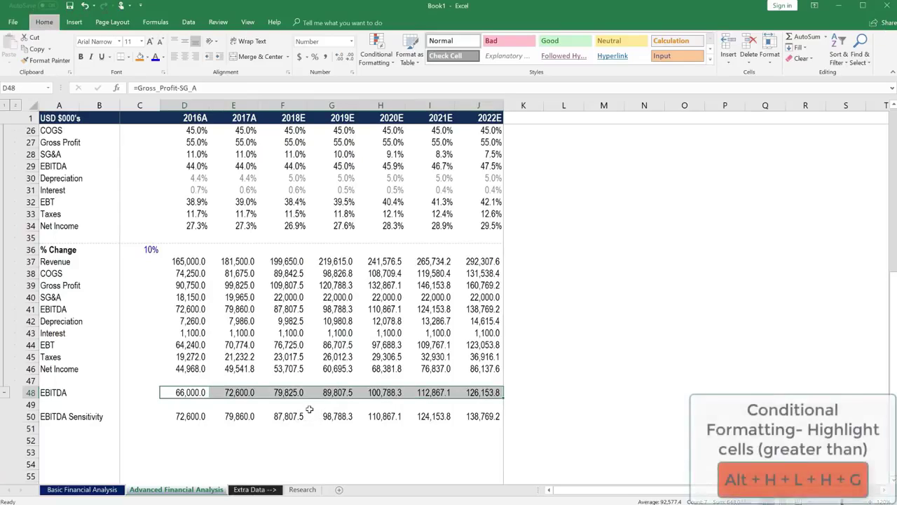
key("h")
key("l")
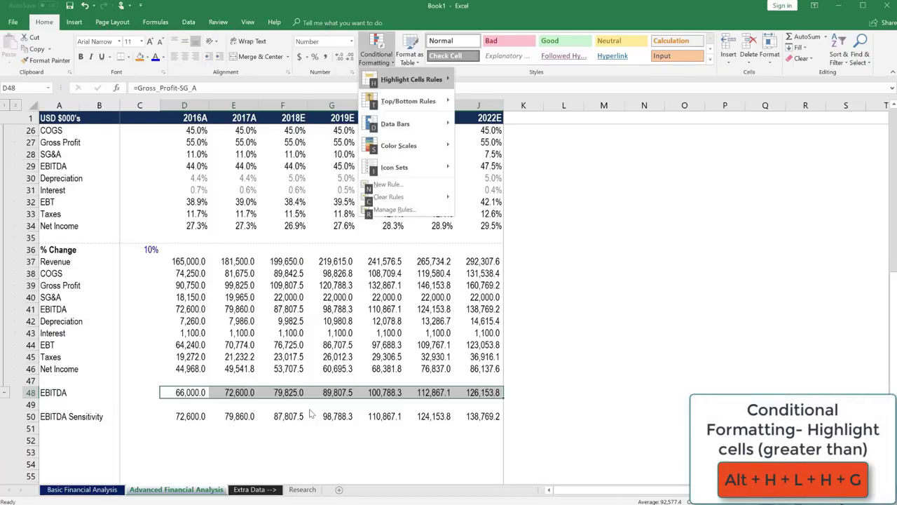
key("h")
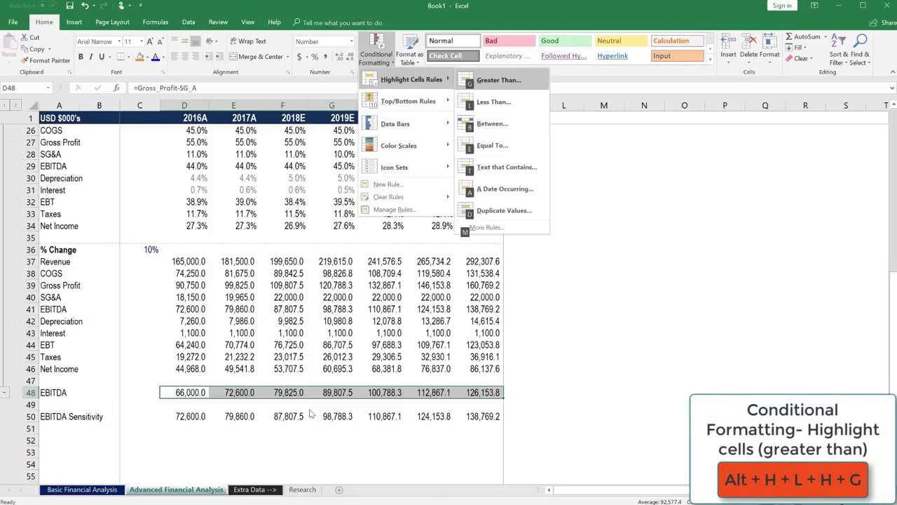
key("g")
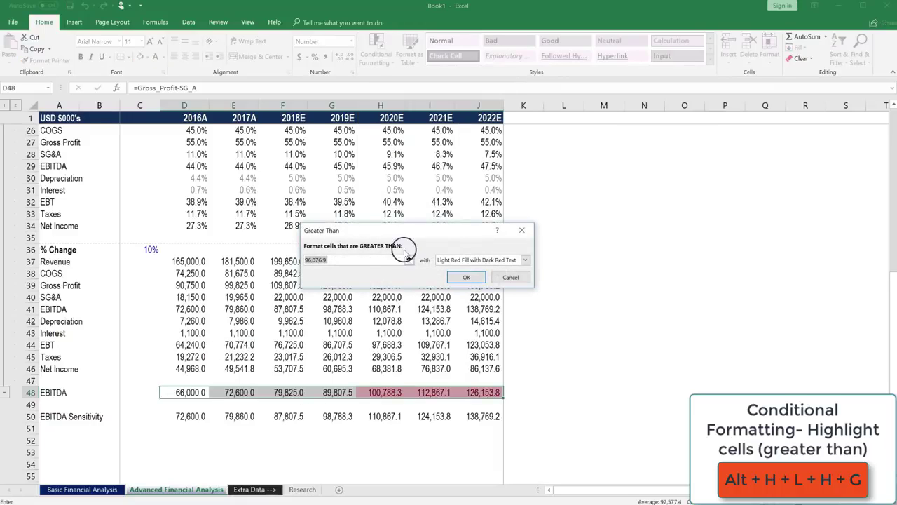
left_click(313, 259)
type("90000")
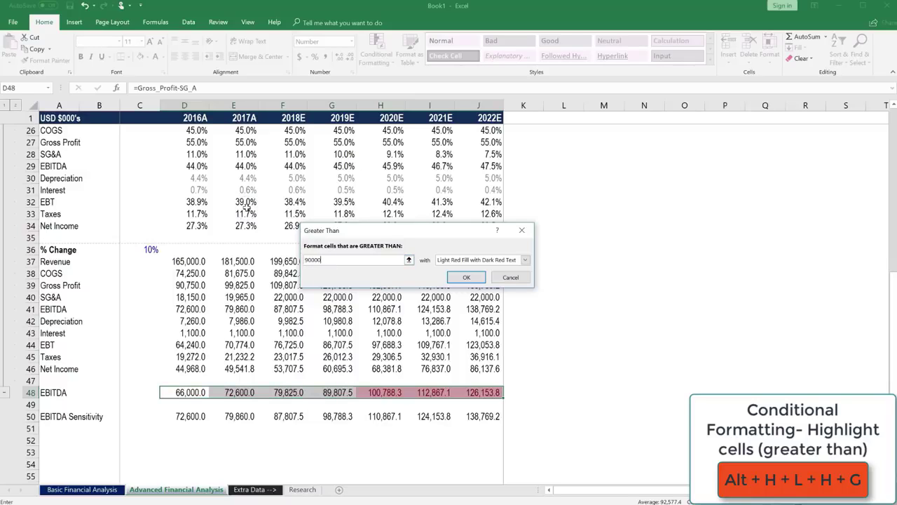
left_click(512, 260)
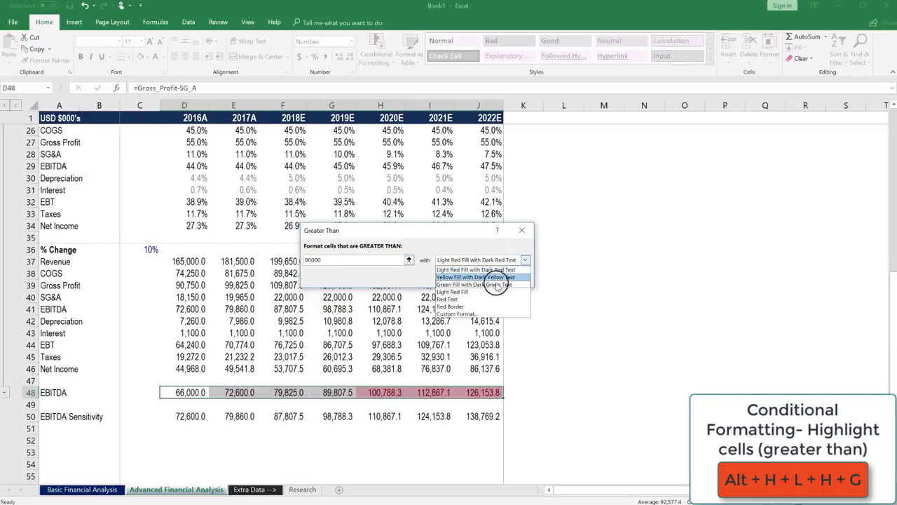
left_click(496, 285)
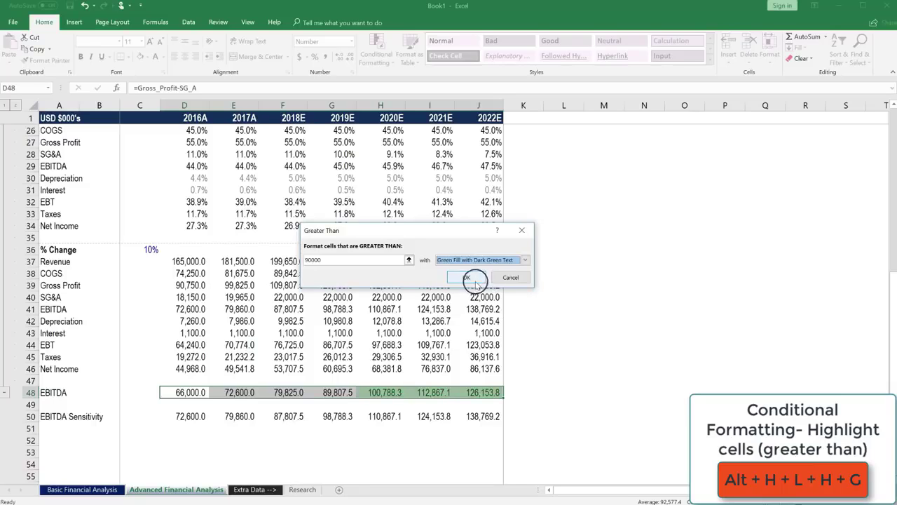
left_click(468, 277)
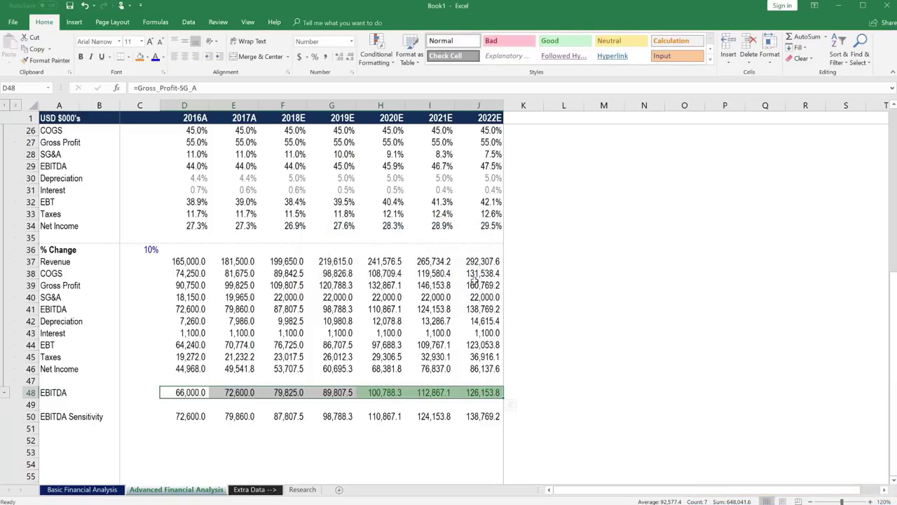
Add a Less Than highlight rule of 90000 with Light Red Fill with Dark Red Text to the same EBITDA values
key("alt+h")
key("l")
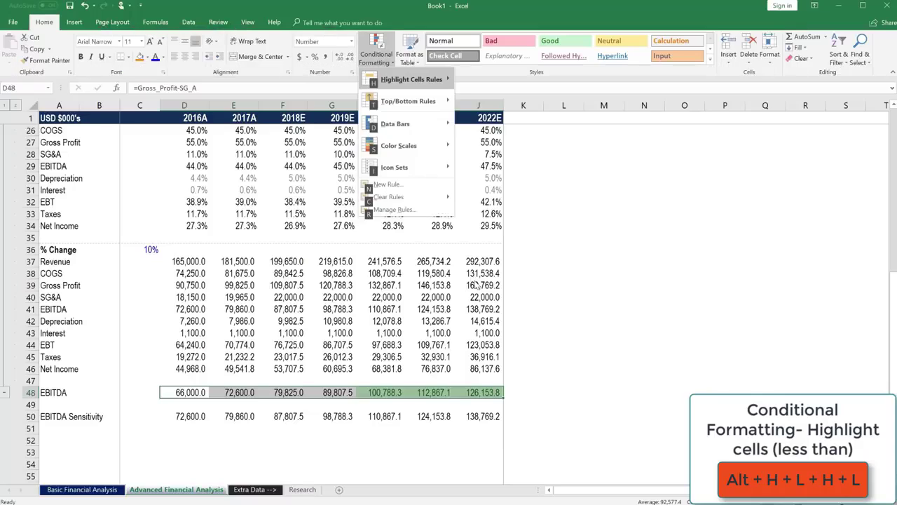
key("h")
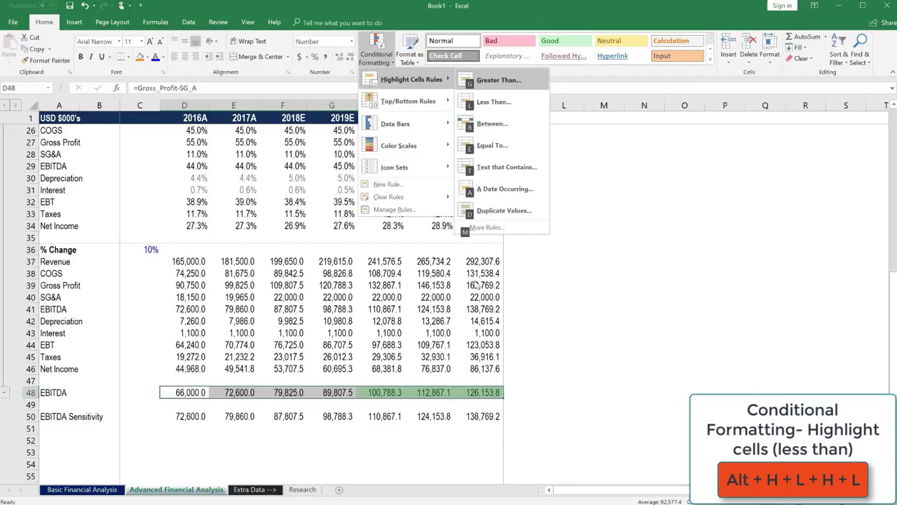
key("l")
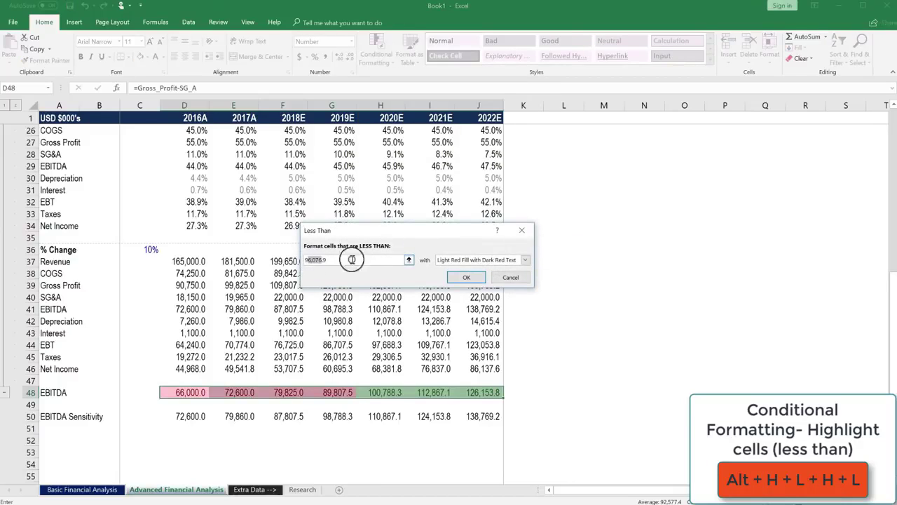
type("9000")
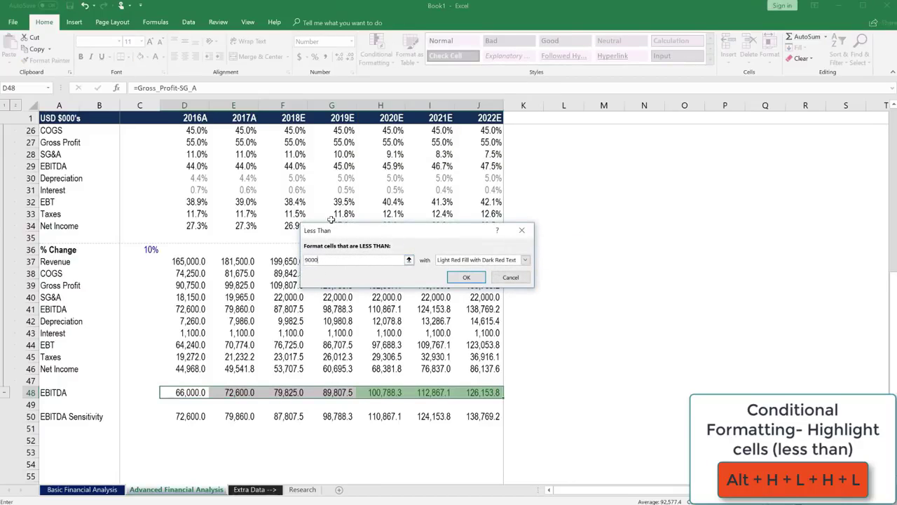
type("0")
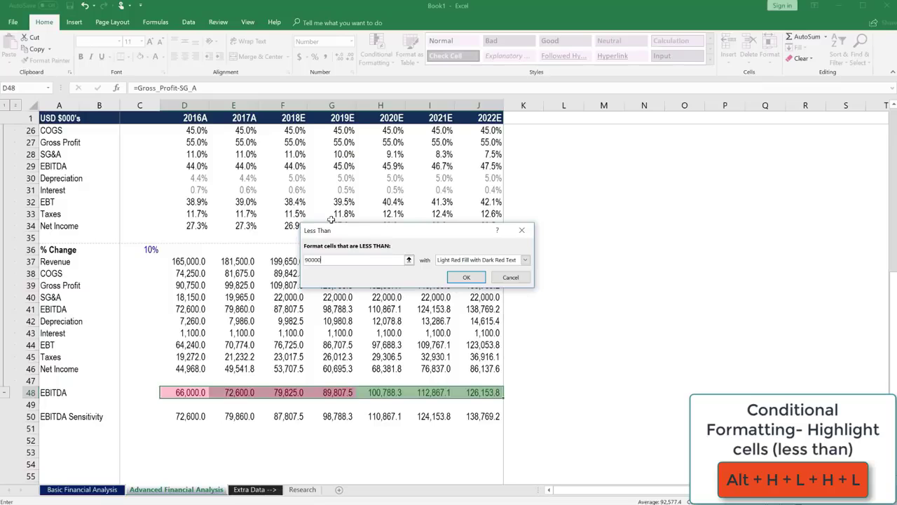
left_click(474, 277)
Review the highlighted EBITDA values in row 48, comparing the 2019E and 2020E cells on either side of the threshold
left_click(334, 355)
scroll(351, 361, "down", 1)
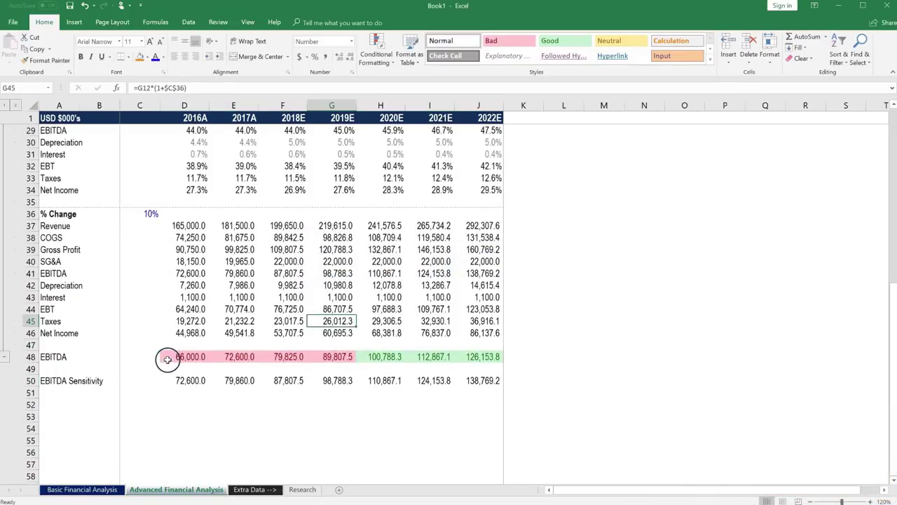
left_click_drag(167, 359, 327, 356)
left_click(356, 357)
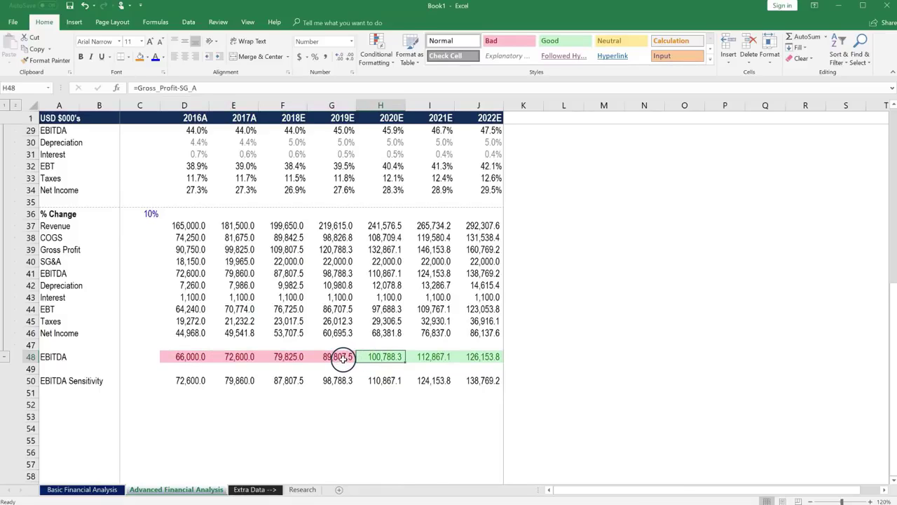
left_click(345, 361)
left_click(370, 359)
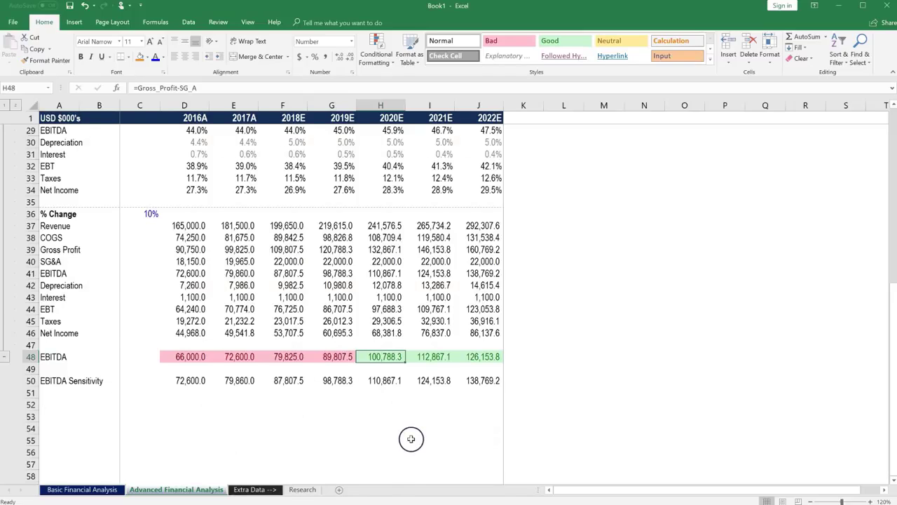
Collapse all outline levels, group the leftover EBITDA and EBITDA Sensitivity rows 48 to 51 with the Analysis rows, and collapse that group
scroll(411, 439, "up", 9)
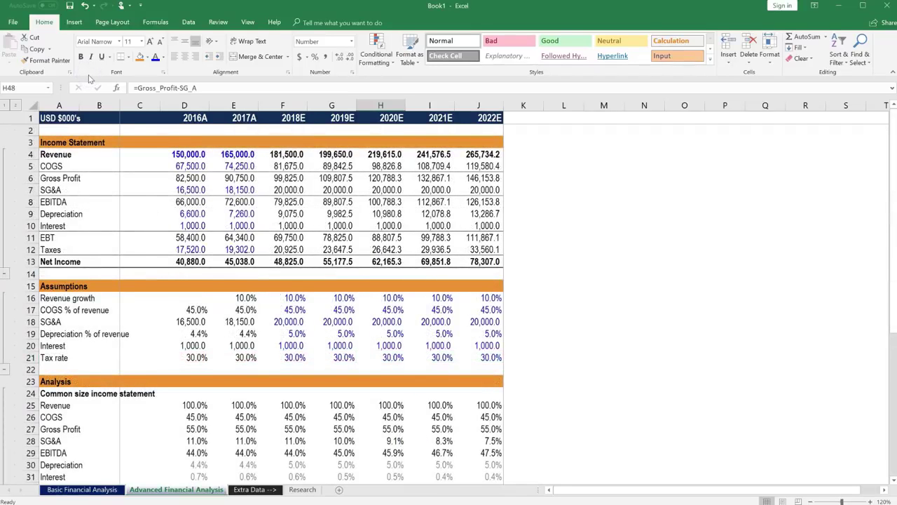
left_click(6, 106)
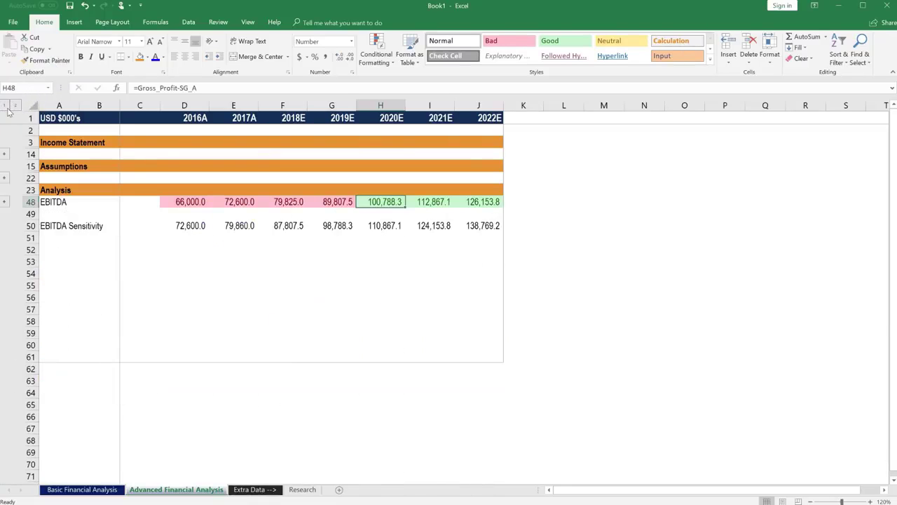
left_click(30, 202)
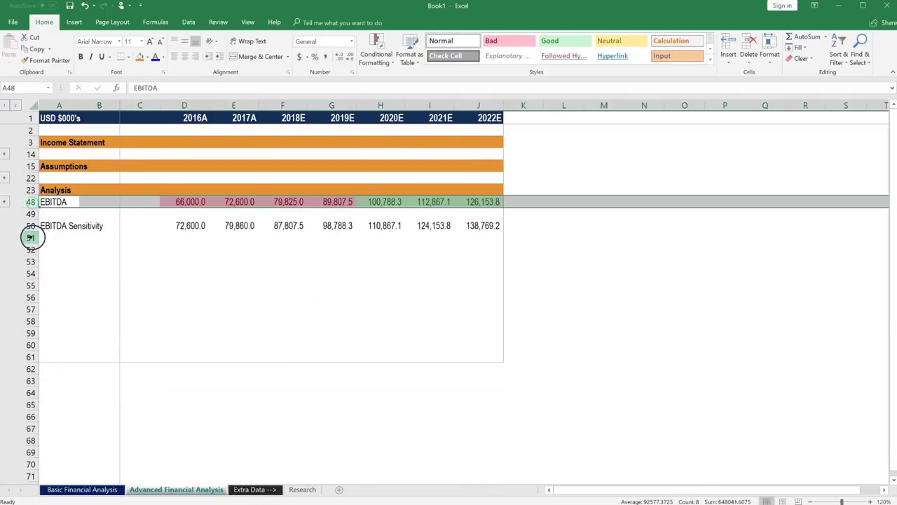
left_click_drag(31, 238, 31, 238)
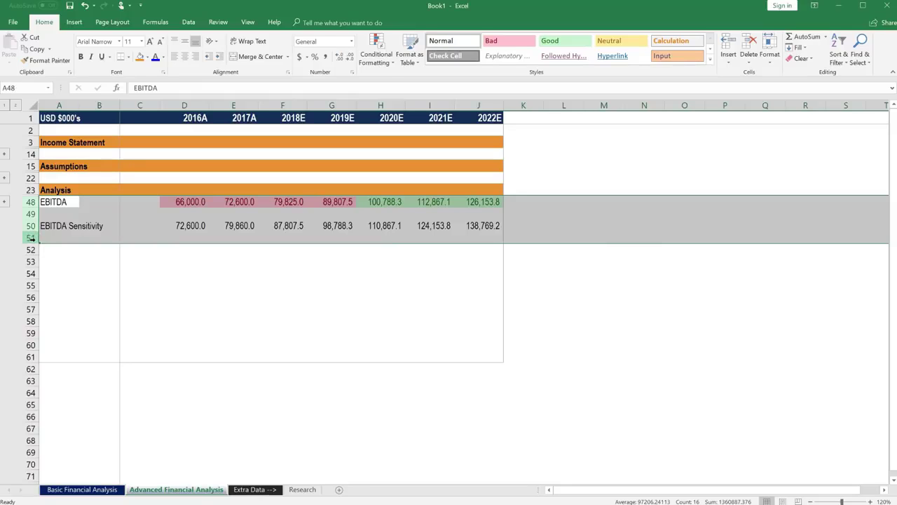
key("alt")
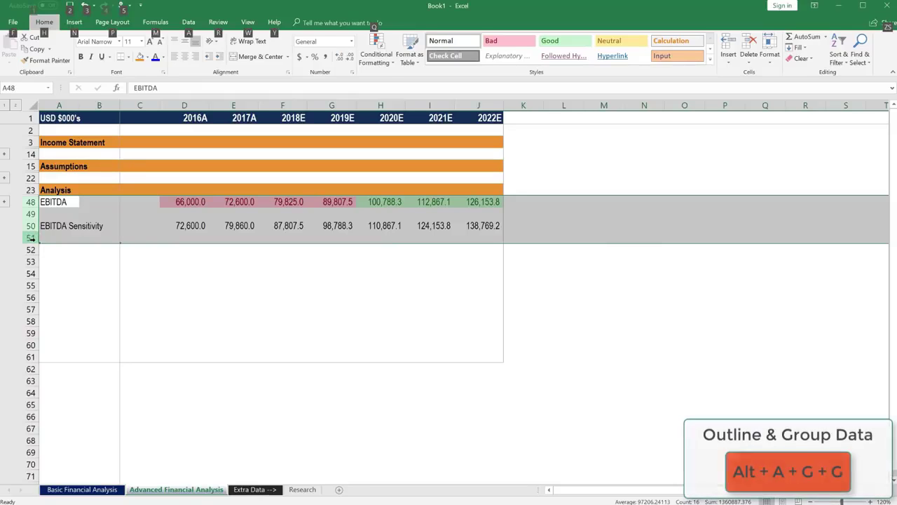
key("a")
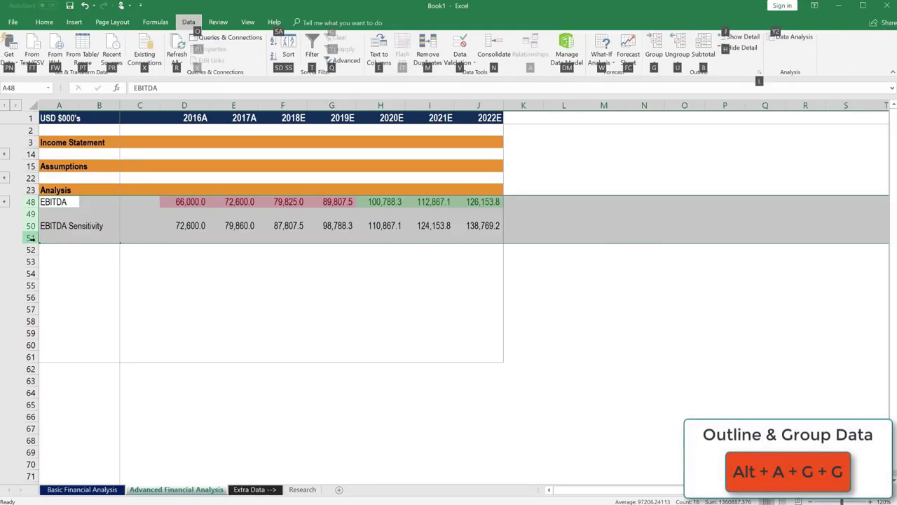
key("g")
key("g")
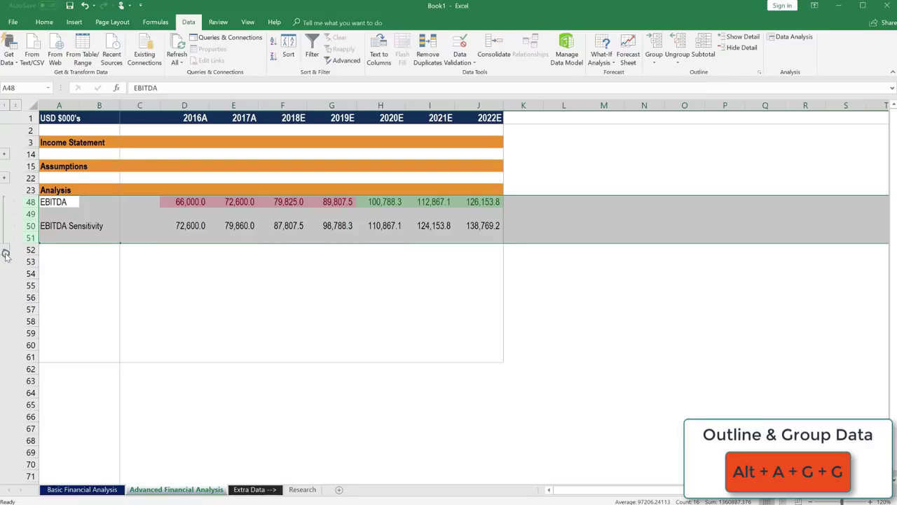
left_click(5, 253)
left_click(66, 235)
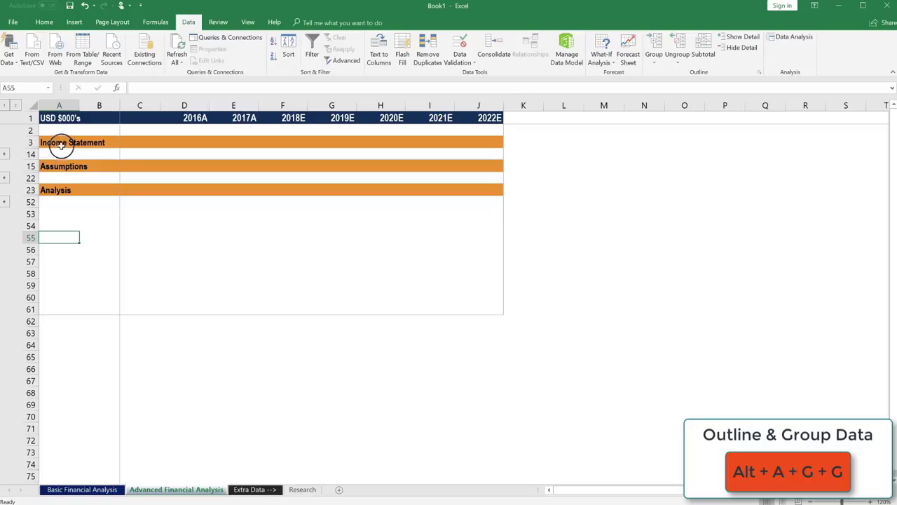
Turn the Income Statement heading in A3 into the formula ="Income Statement "&A1 so that it includes the currency label
left_click(56, 144)
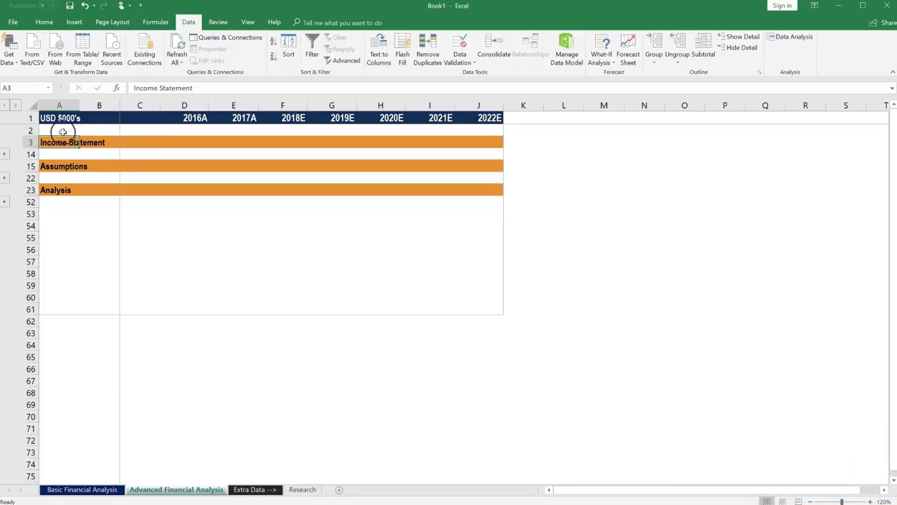
left_click(46, 117)
left_click(50, 143)
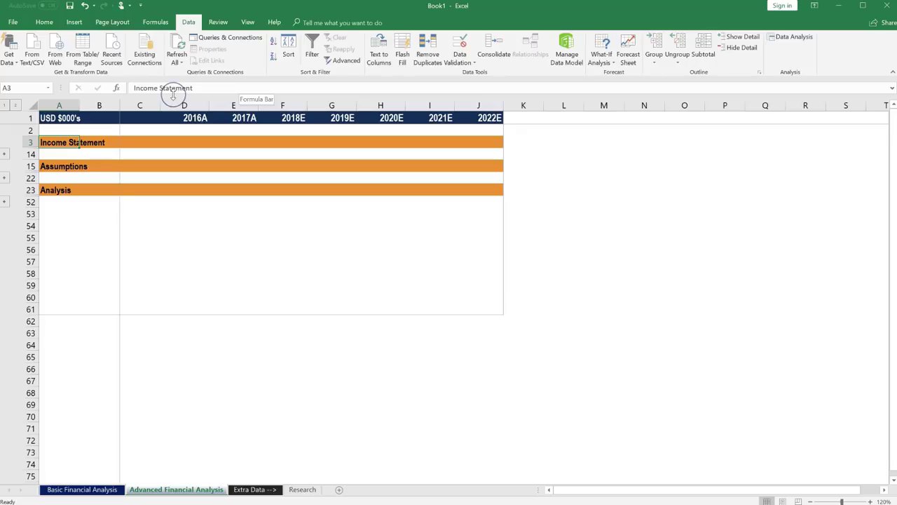
key("F2")
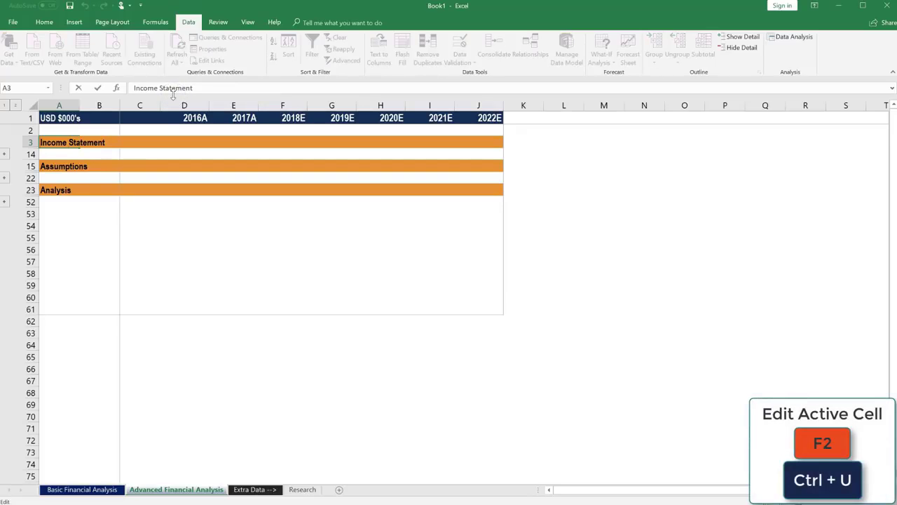
type("=\"")
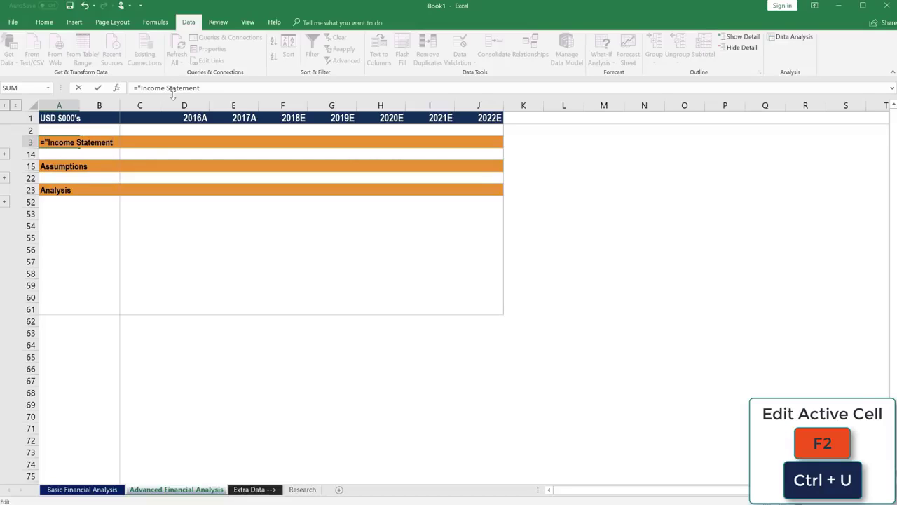
left_click(239, 84)
type("\"&")
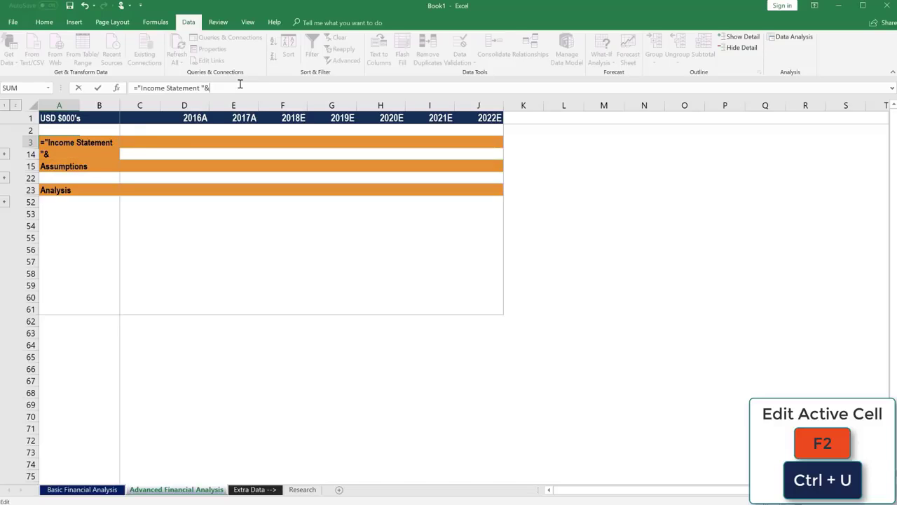
left_click(43, 120)
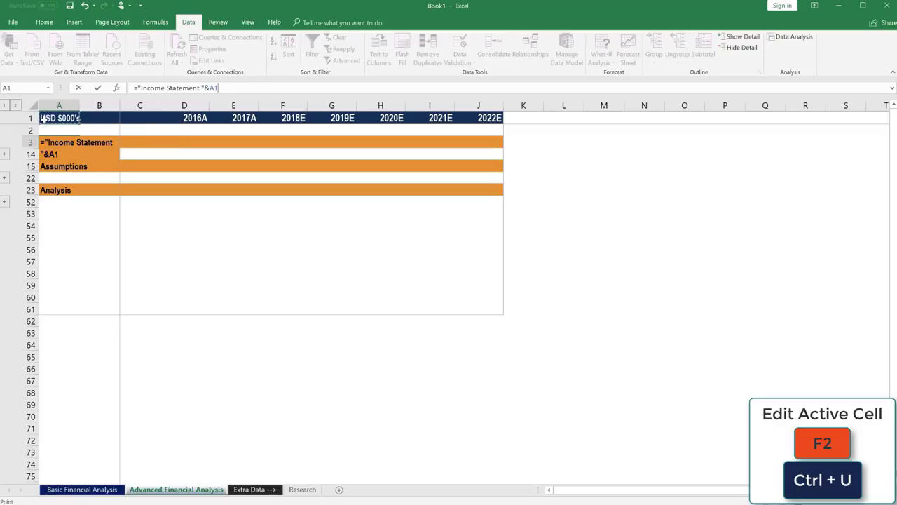
key("Return")
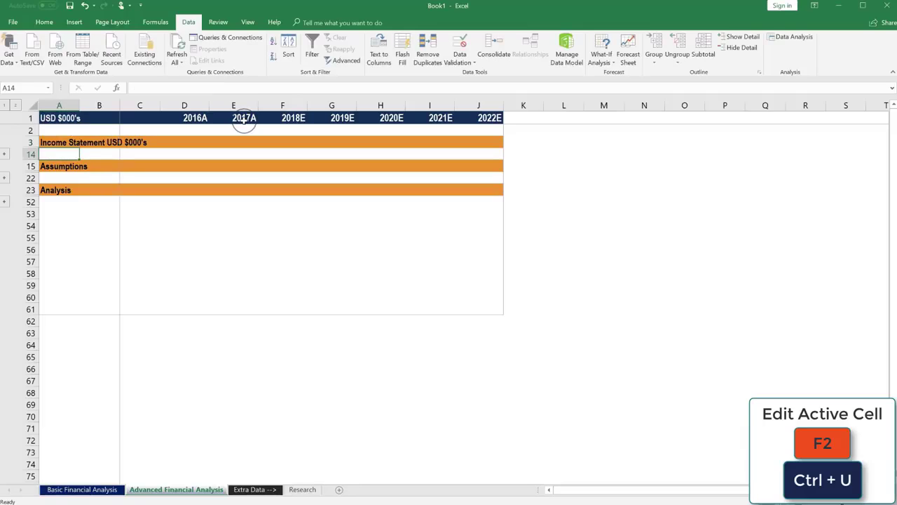
key("Up")
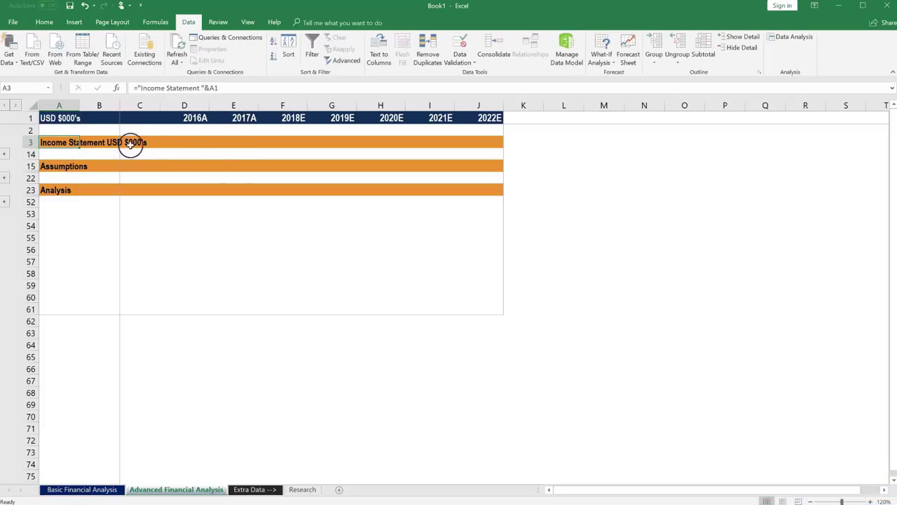
Test the linked Income Statement heading by changing A1 to YEN, and undo that change
left_click(67, 116)
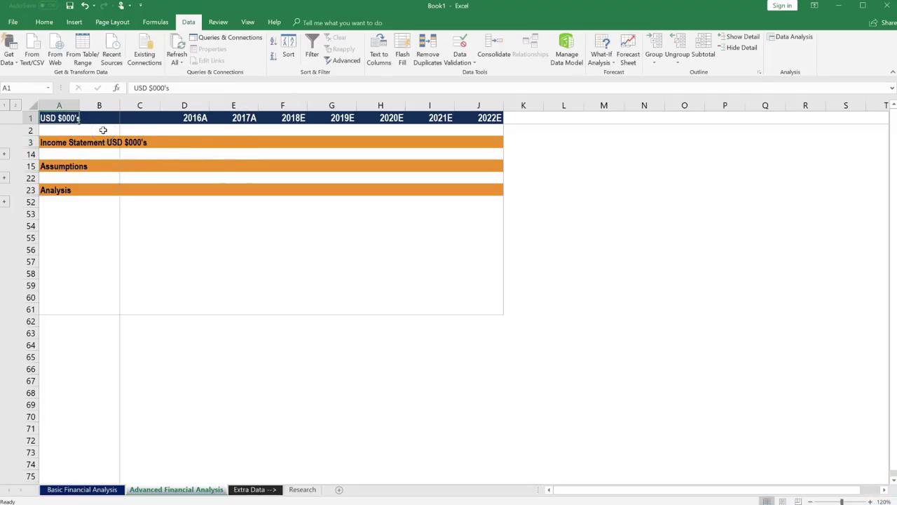
type("YEN")
key("Return")
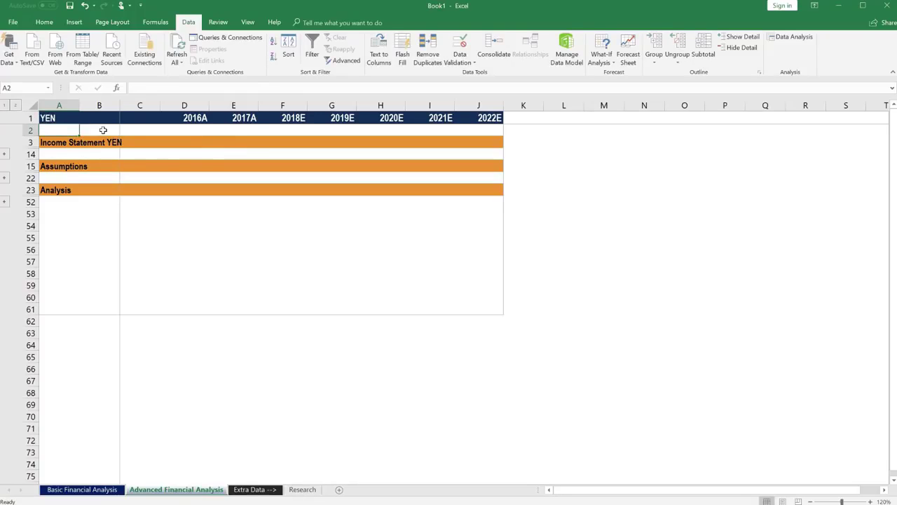
key("ctrl+z")
key("Down")
key("Down")
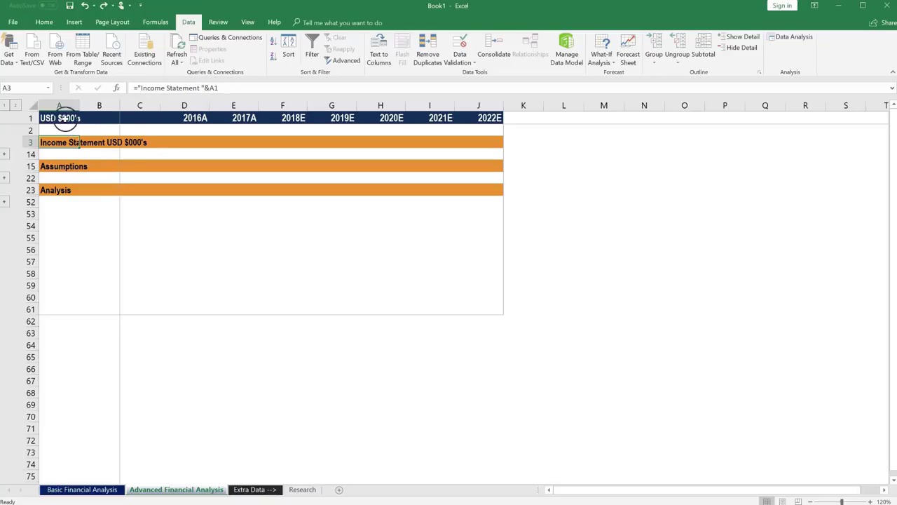
Expand the Analysis group and enter the dynamic label formula =A48&" in "&J1 in cell A52 below EBITDA Sensitivity
left_click(61, 214)
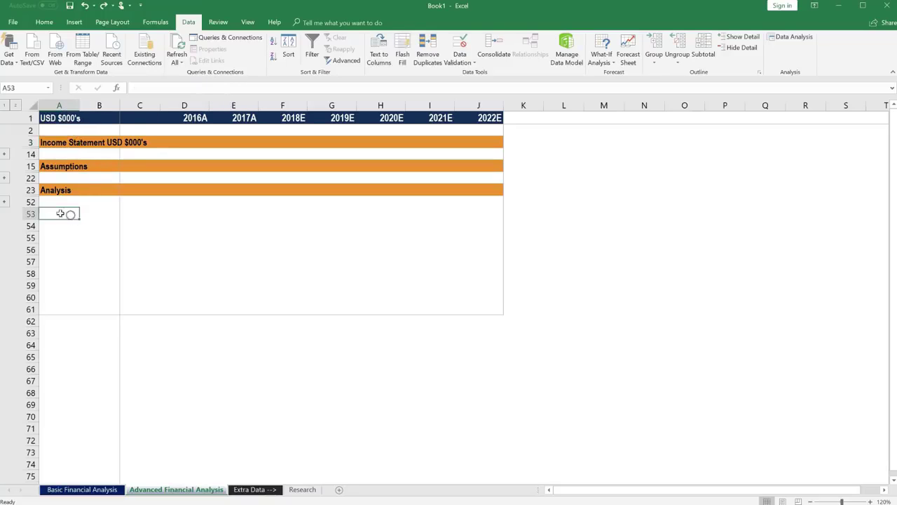
left_click(5, 202)
scroll(72, 225, "down", 2)
scroll(75, 227, "down", 4)
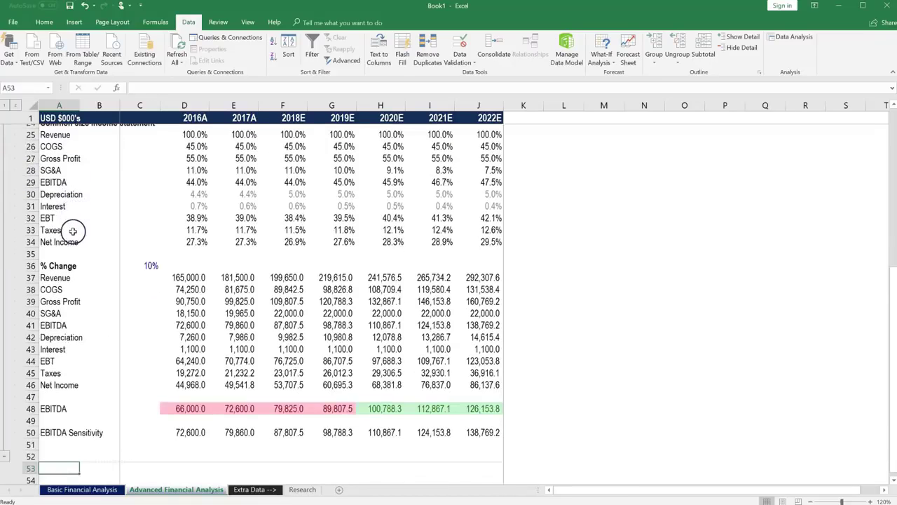
left_click(50, 331)
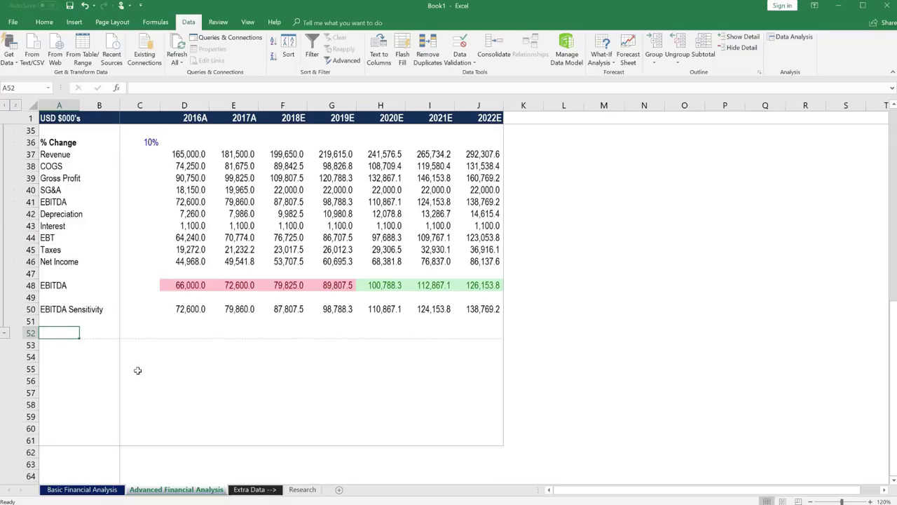
type("=")
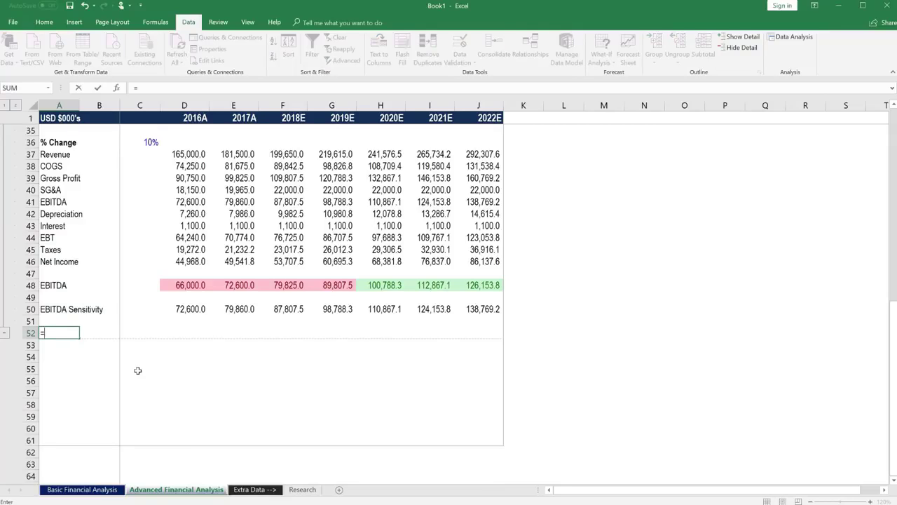
key("Up")
key("Up")
key("Up")
key("Up")
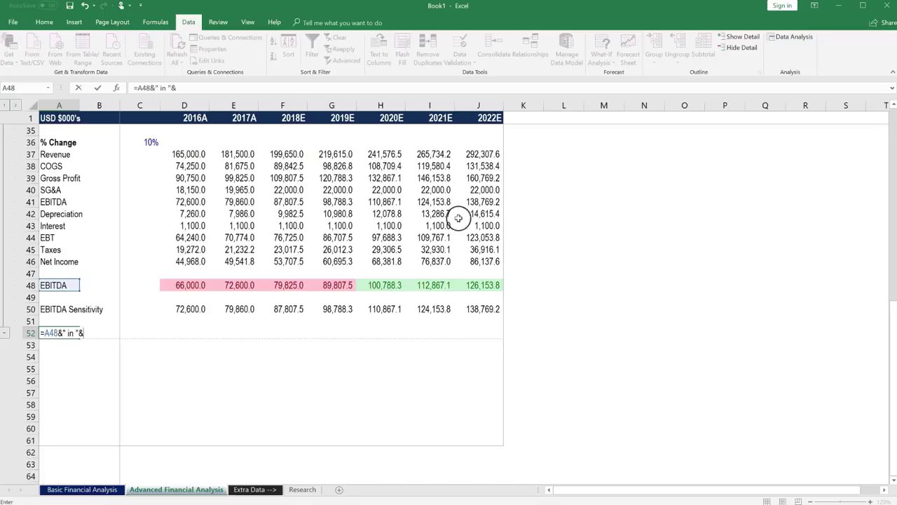
left_click(486, 117)
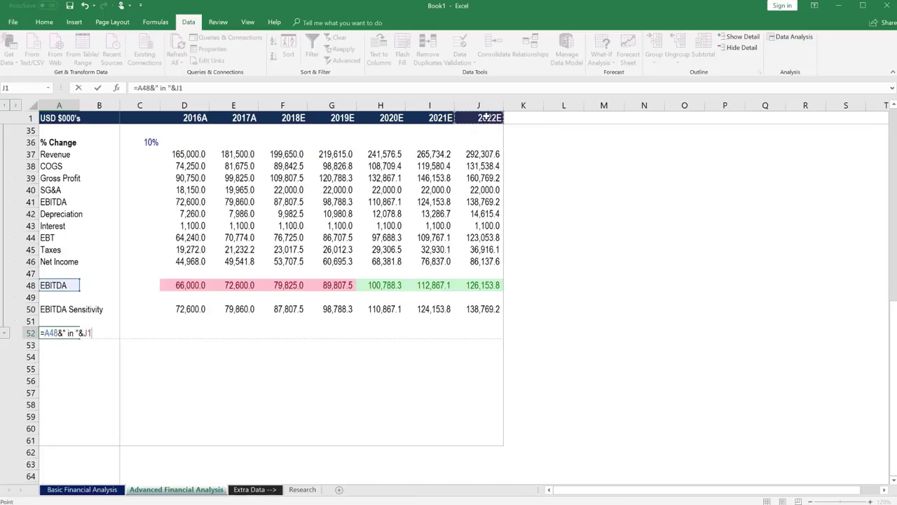
key("Return")
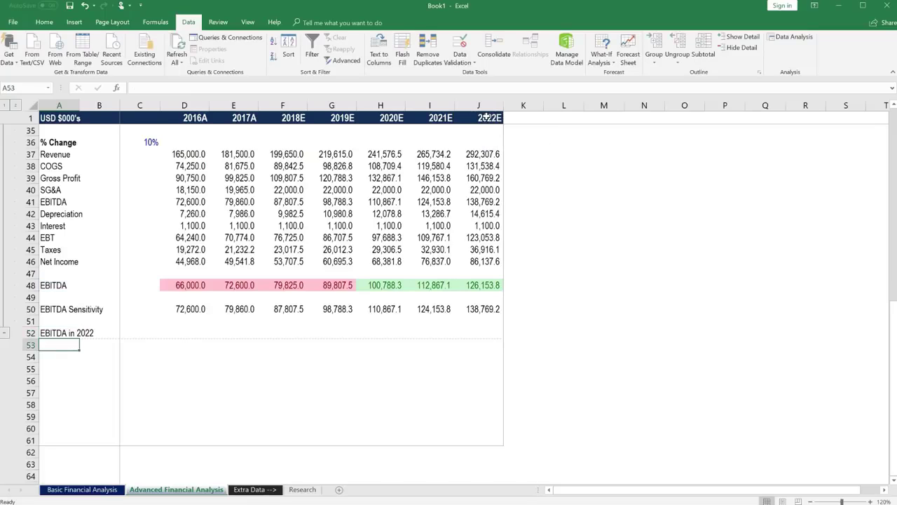
key("Up")
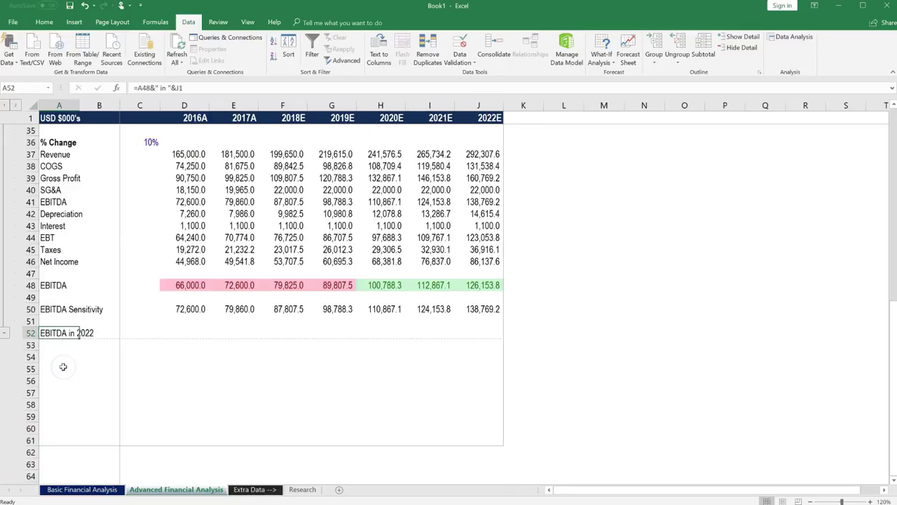
key("F2")
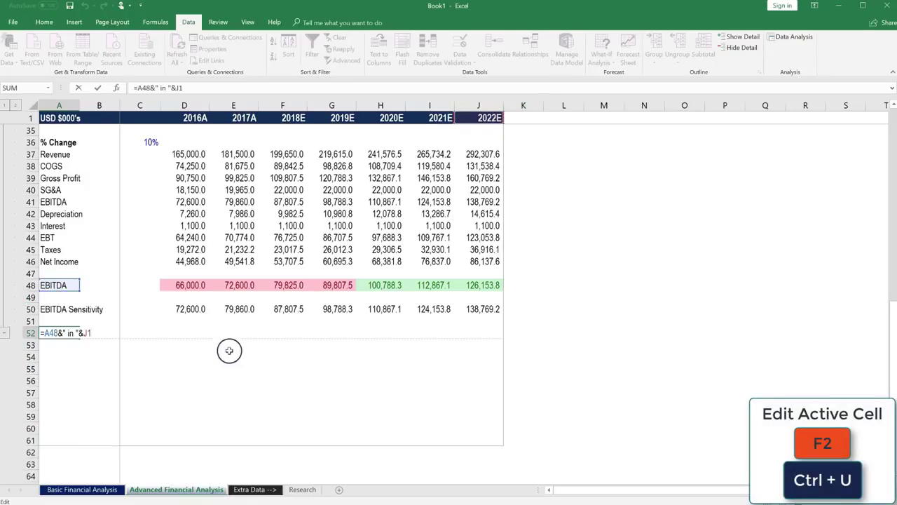
key("Return")
Link cell C52, beside the new EBITDA label, to the 2022E EBITDA value in J48
left_click(179, 333)
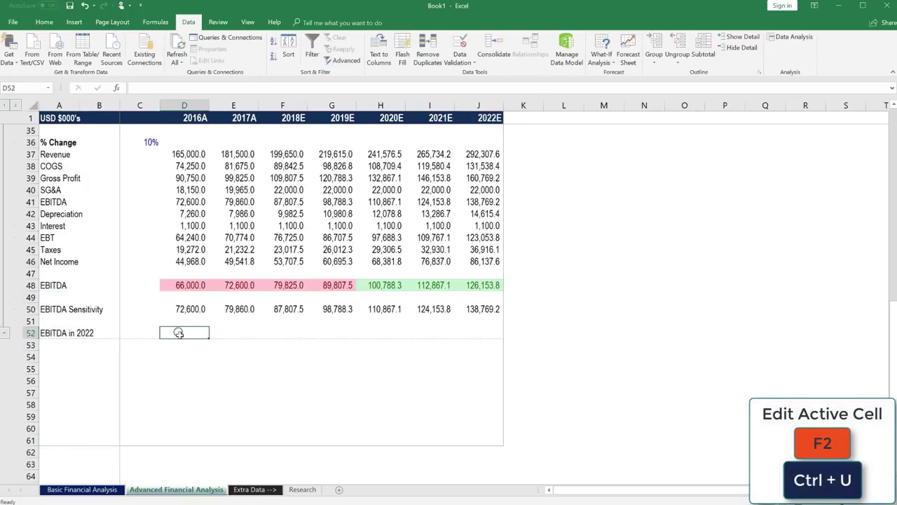
left_click(129, 330)
type("=")
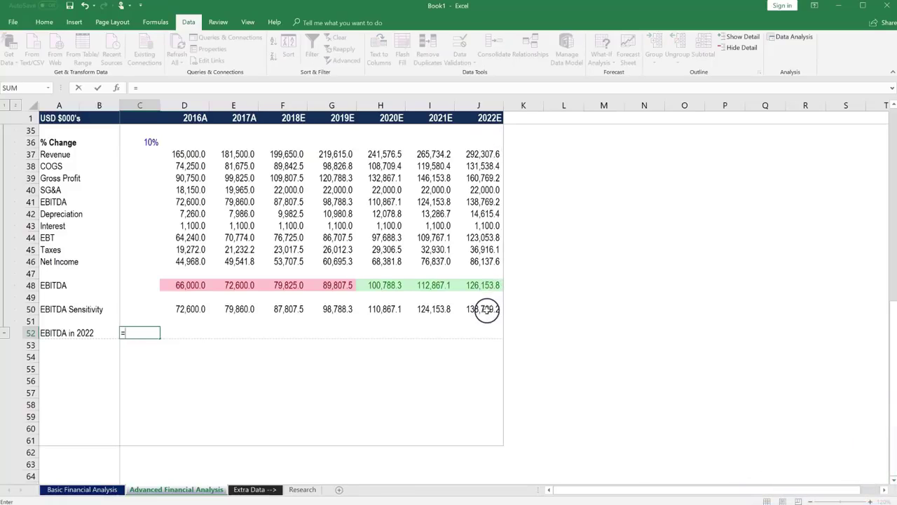
left_click(485, 289)
key("Return")
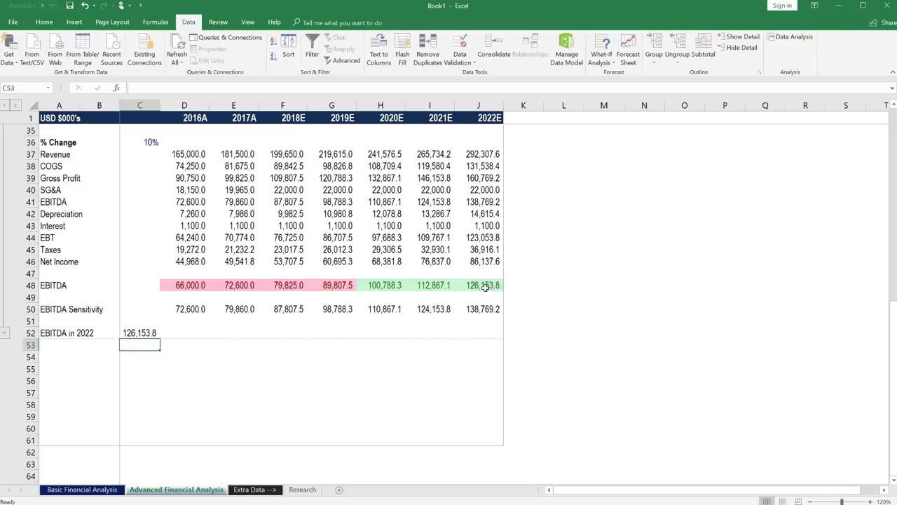
left_click_drag(61, 332, 140, 332)
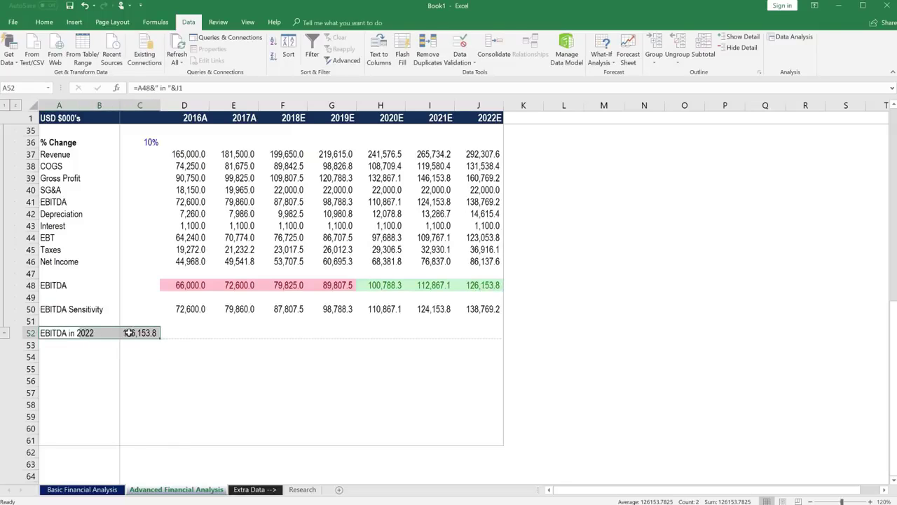
left_click(61, 333)
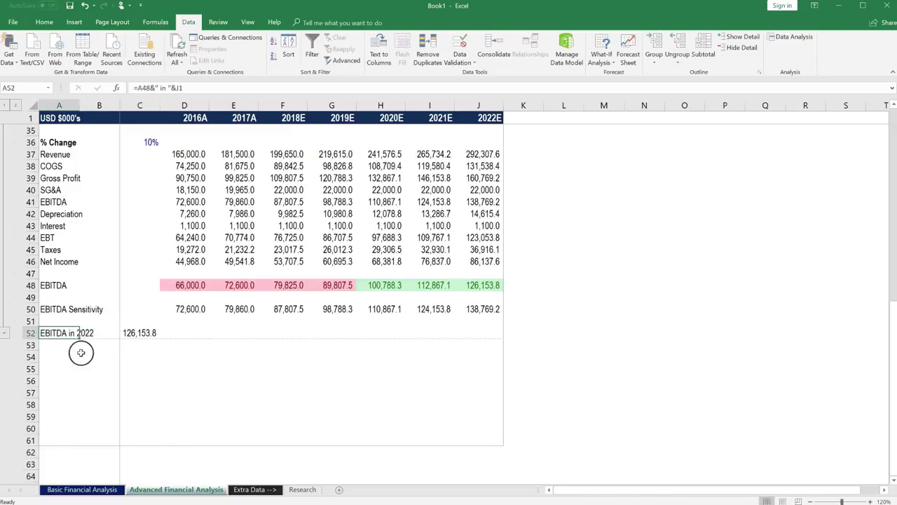
left_click(80, 354)
Group row 52 with the other Analysis rows and collapse all sections to their headings
left_click(28, 333)
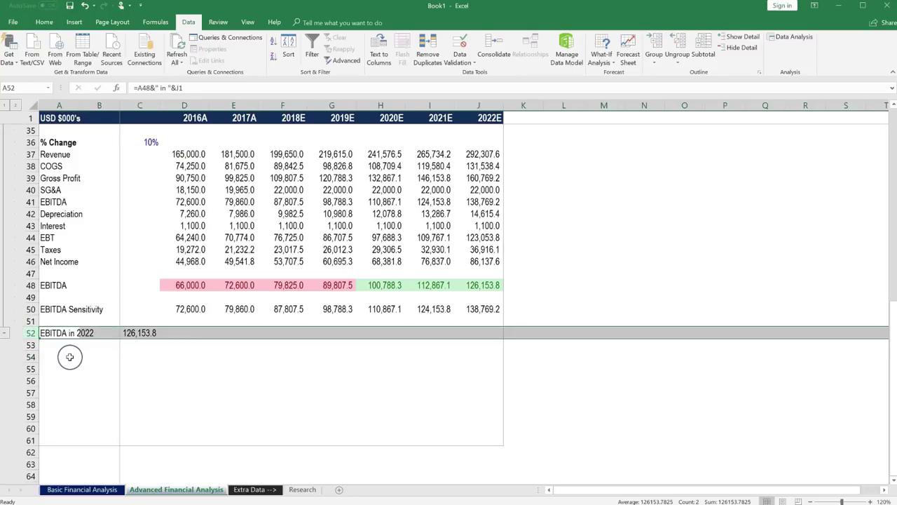
key("alt")
key("a")
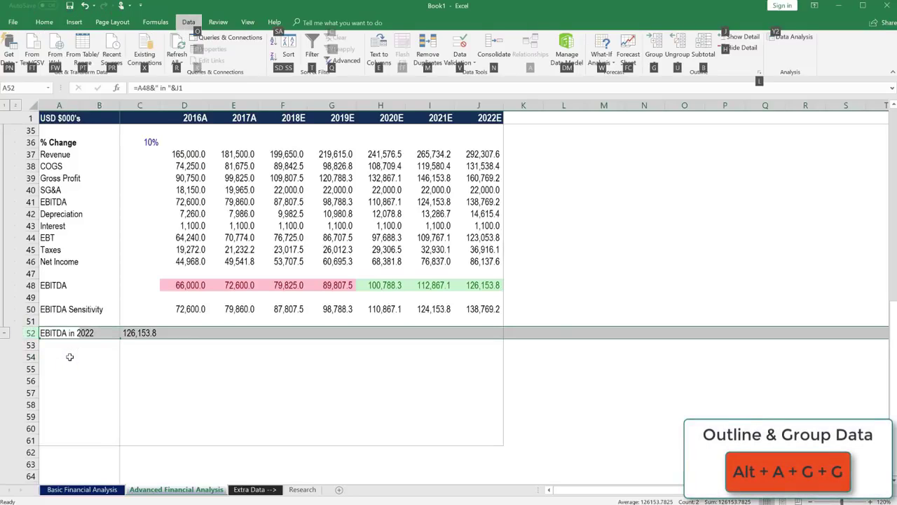
key("g")
key("g")
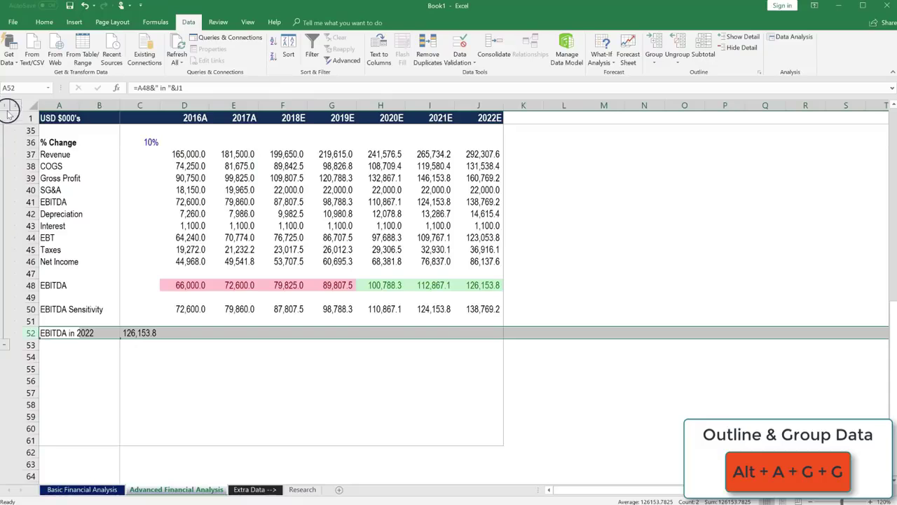
scroll(7, 112, "up", 4)
left_click(7, 106)
scroll(202, 287, "up", 2)
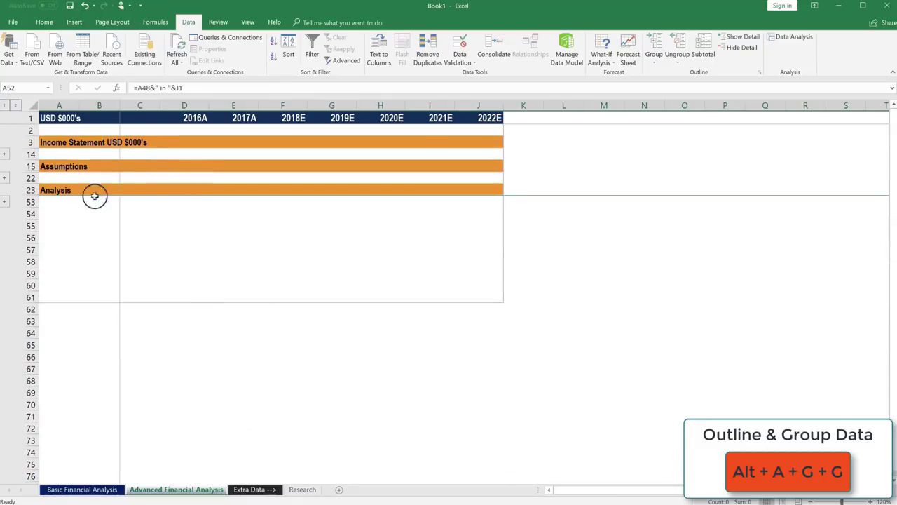
left_click(63, 215)
left_click(72, 130)
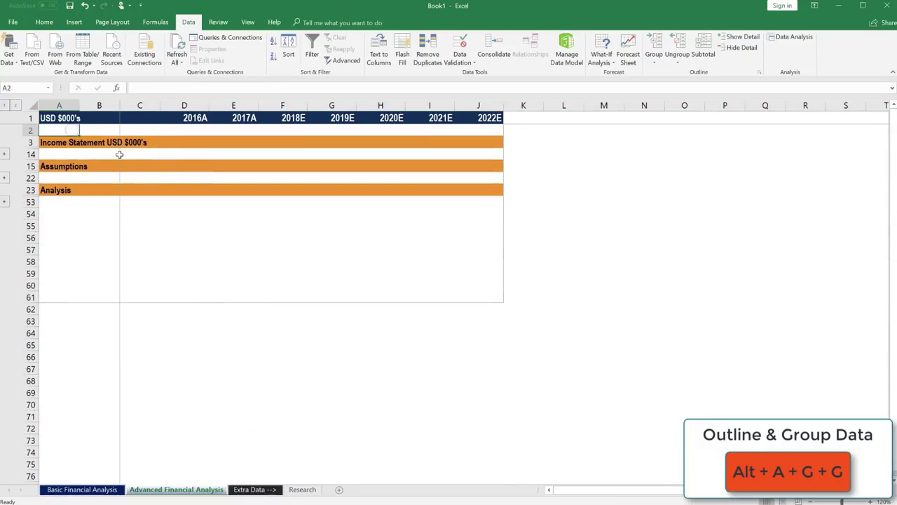